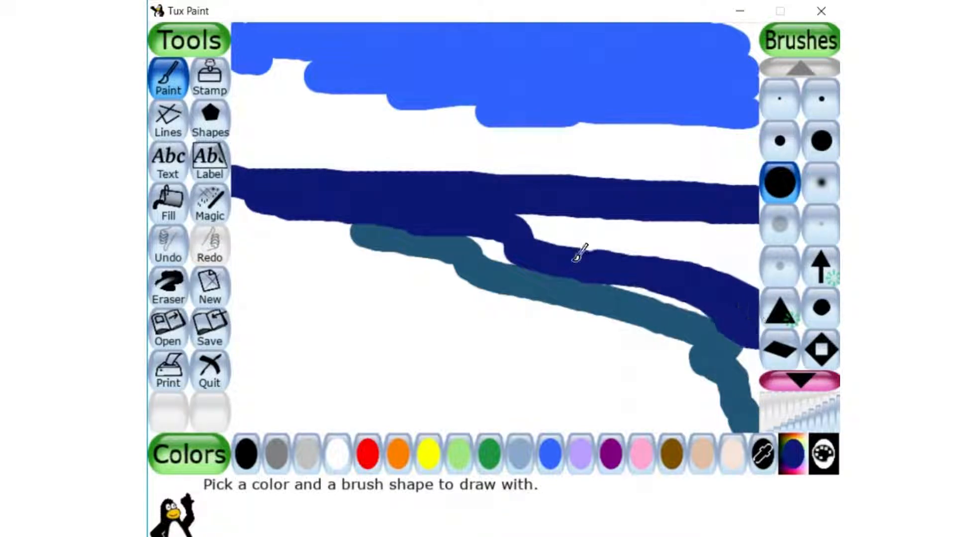
Step: Mix a light turquoise and paint it into the white gap in the sea and diagonally along the shoreline
{"action": "left_click", "coordinate": [795, 464]}
{"action": "left_click", "coordinate": [361, 231]}
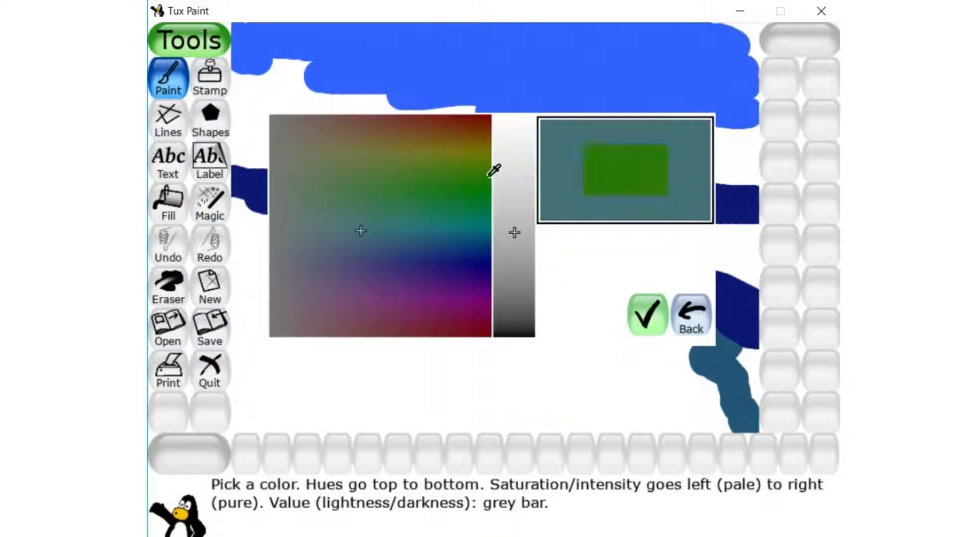
{"action": "left_click", "coordinate": [519, 154]}
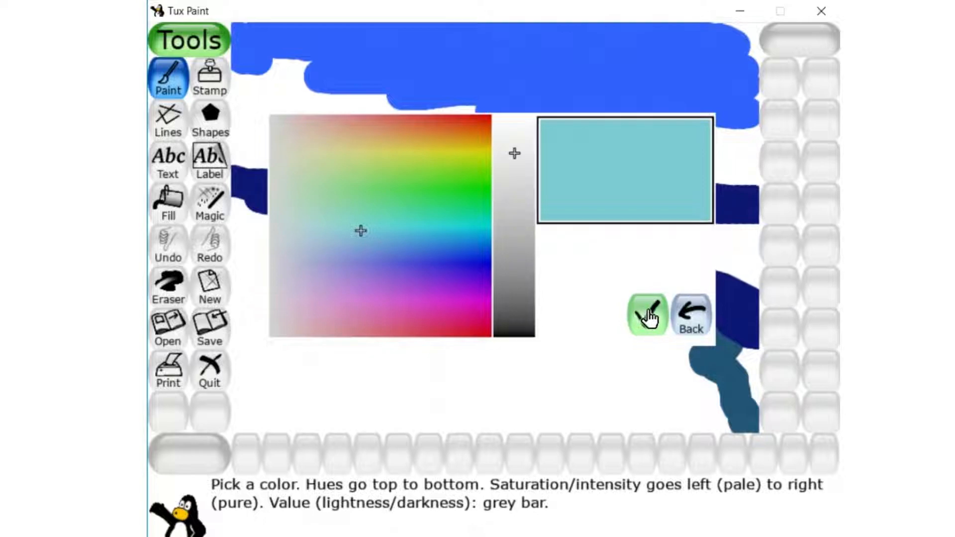
{"action": "left_click", "coordinate": [647, 316]}
{"action": "mouse_move", "coordinate": [612, 228]}
{"action": "left_mouse_down"}
{"action": "mouse_move", "coordinate": [688, 230]}
{"action": "mouse_move", "coordinate": [682, 259]}
{"action": "mouse_move", "coordinate": [542, 271]}
{"action": "left_mouse_up"}
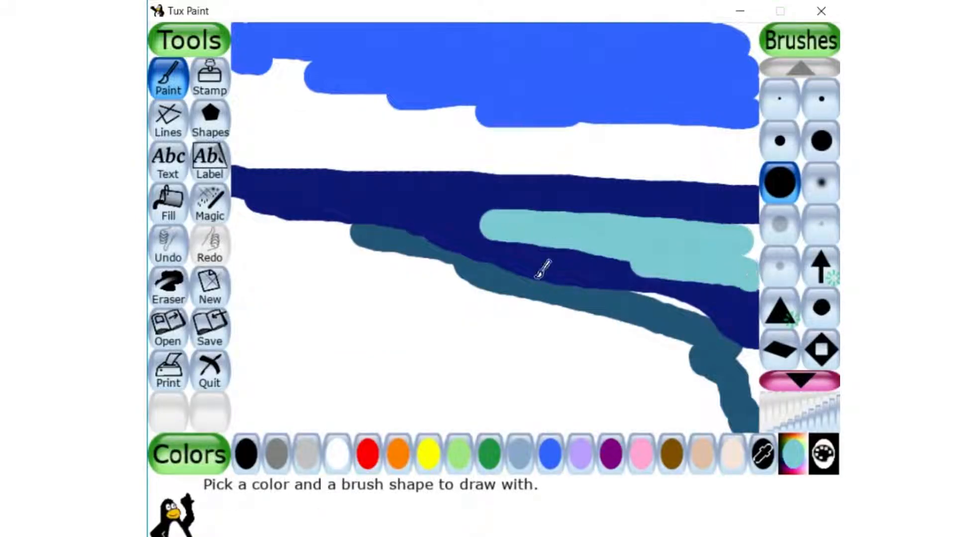
{"action": "left_click_drag", "start_coordinate": [297, 212], "coordinate": [709, 350]}
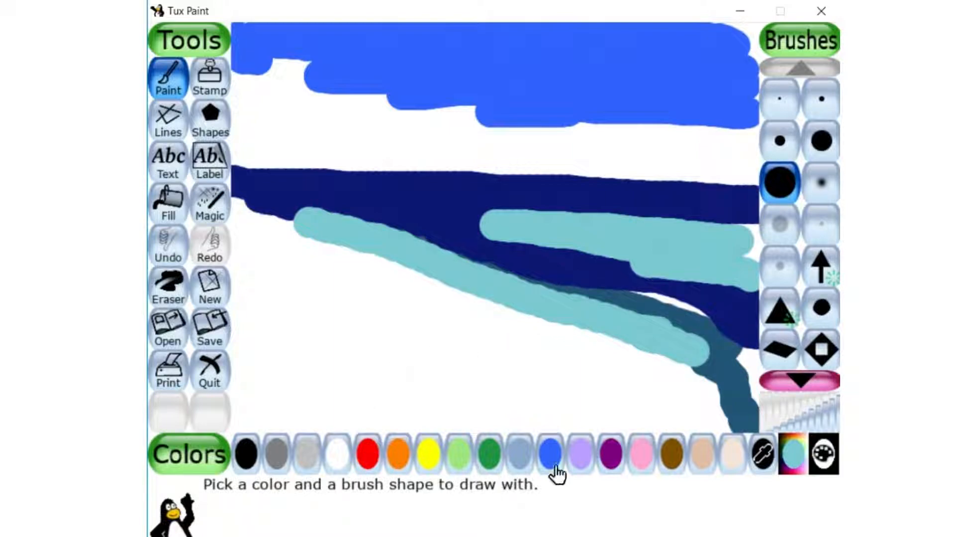
Step: Paint the beach with tan strokes and scattered brown patches, and add a small blue patch to the white part of the sky
{"action": "left_click", "coordinate": [689, 465]}
{"action": "mouse_move", "coordinate": [293, 383]}
{"action": "left_mouse_down"}
{"action": "mouse_move", "coordinate": [572, 403]}
{"action": "mouse_move", "coordinate": [324, 284]}
{"action": "mouse_move", "coordinate": [401, 356]}
{"action": "left_mouse_up"}
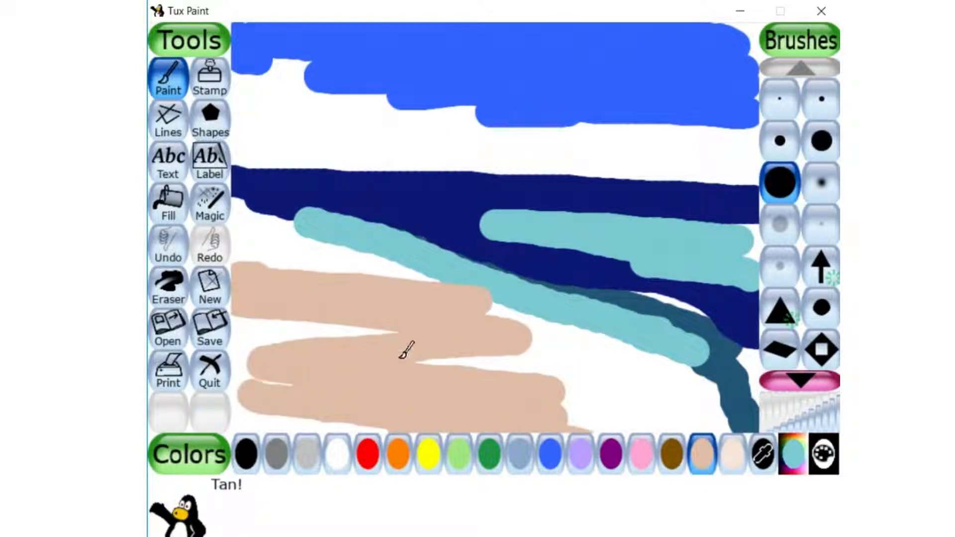
{"action": "left_click", "coordinate": [672, 464]}
{"action": "mouse_move", "coordinate": [264, 321]}
{"action": "left_mouse_down"}
{"action": "mouse_move", "coordinate": [397, 339]}
{"action": "mouse_move", "coordinate": [264, 343]}
{"action": "left_mouse_up"}
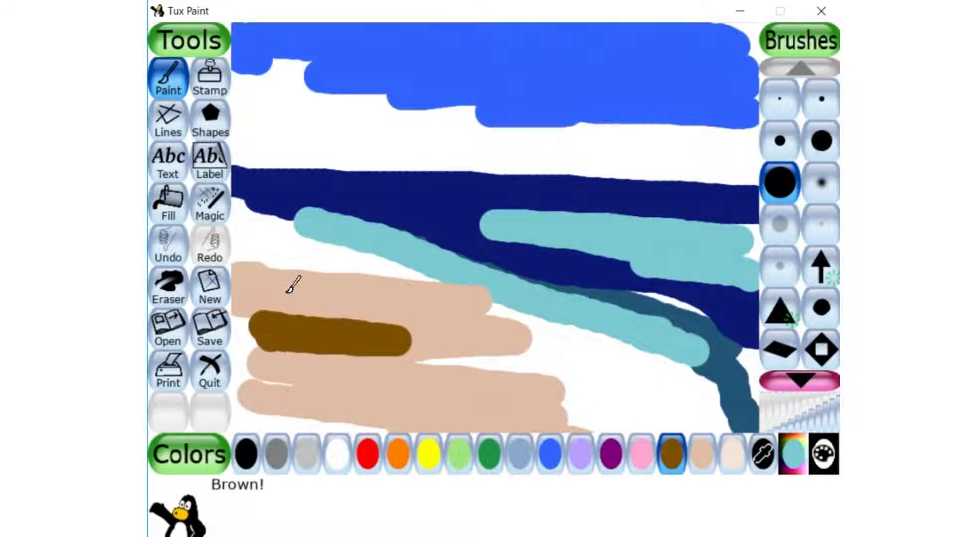
{"action": "left_click", "coordinate": [245, 224]}
{"action": "left_click_drag", "start_coordinate": [245, 221], "coordinate": [378, 269]}
{"action": "mouse_move", "coordinate": [537, 388]}
{"action": "left_mouse_down"}
{"action": "mouse_move", "coordinate": [600, 388]}
{"action": "mouse_move", "coordinate": [620, 418]}
{"action": "mouse_move", "coordinate": [708, 412]}
{"action": "left_mouse_up"}
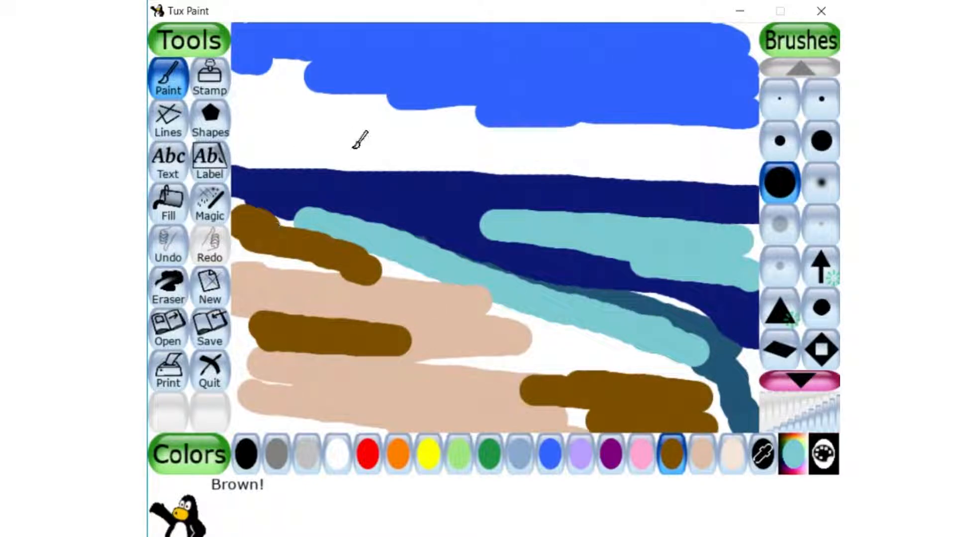
{"action": "left_click", "coordinate": [551, 462]}
{"action": "mouse_move", "coordinate": [319, 72]}
{"action": "left_mouse_down"}
{"action": "mouse_move", "coordinate": [305, 104]}
{"action": "mouse_move", "coordinate": [351, 119]}
{"action": "left_mouse_up"}
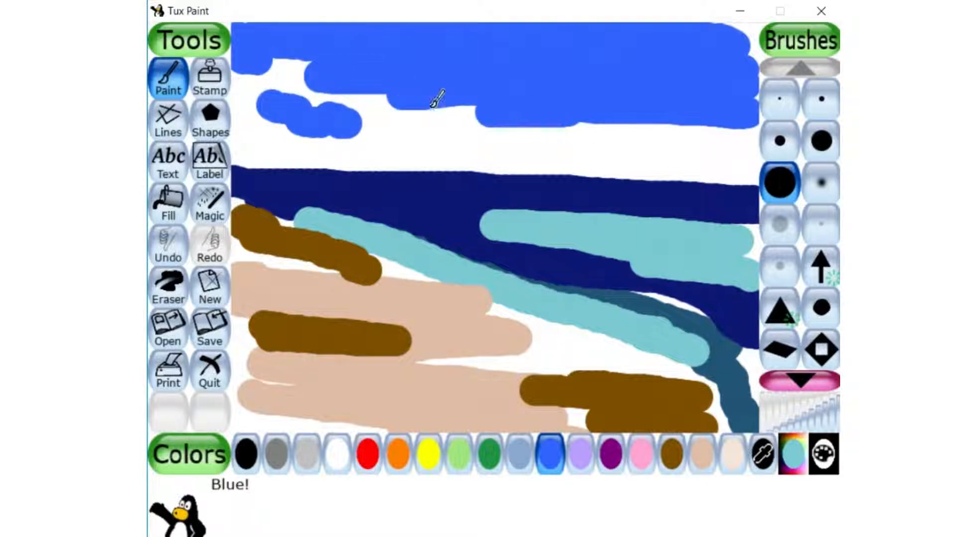
Step: Alternate the Waves and Wavelets magic effects repeatedly over the whole picture until the painted bands break up into fine speckles
{"action": "left_click", "coordinate": [210, 204]}
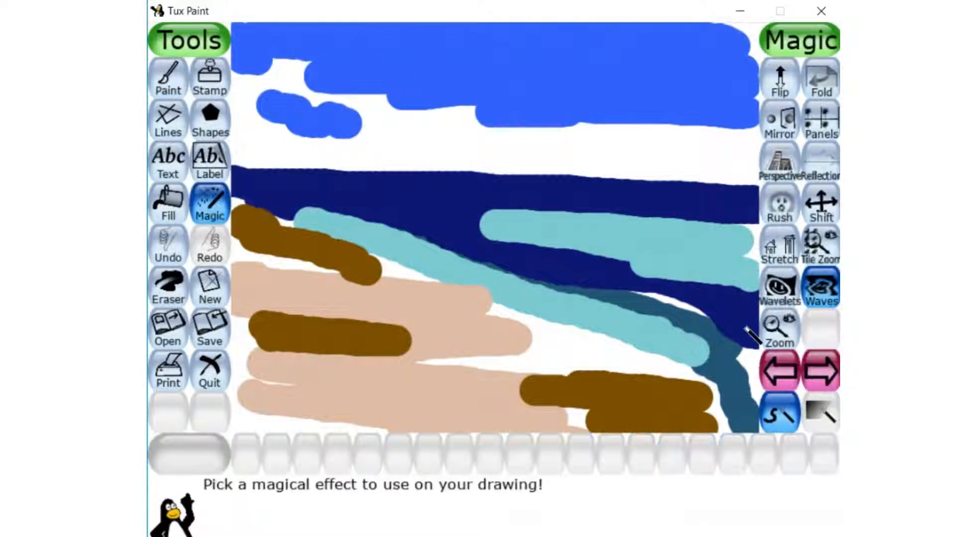
{"action": "left_click", "coordinate": [637, 255]}
{"action": "left_click", "coordinate": [779, 288]}
{"action": "left_click", "coordinate": [755, 280]}
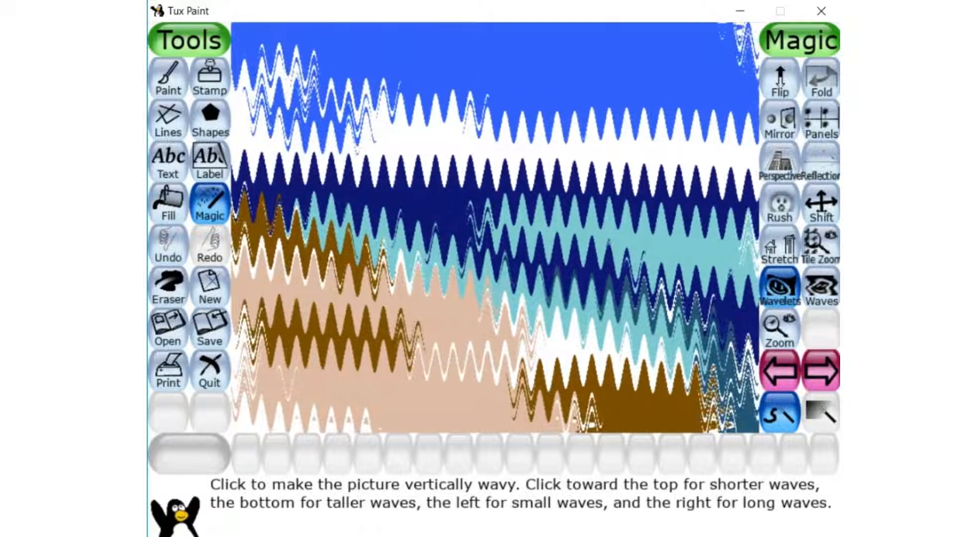
{"action": "left_click", "coordinate": [821, 289]}
{"action": "left_click", "coordinate": [743, 283]}
{"action": "left_click", "coordinate": [774, 291]}
{"action": "left_click", "coordinate": [718, 296]}
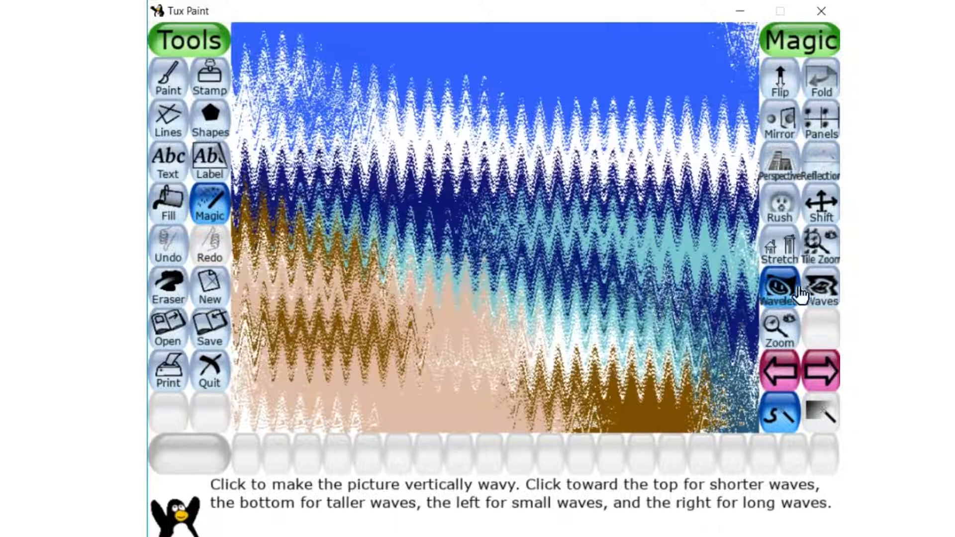
{"action": "left_click", "coordinate": [818, 291]}
{"action": "left_click", "coordinate": [691, 282]}
{"action": "left_click", "coordinate": [776, 288]}
{"action": "left_click", "coordinate": [721, 291]}
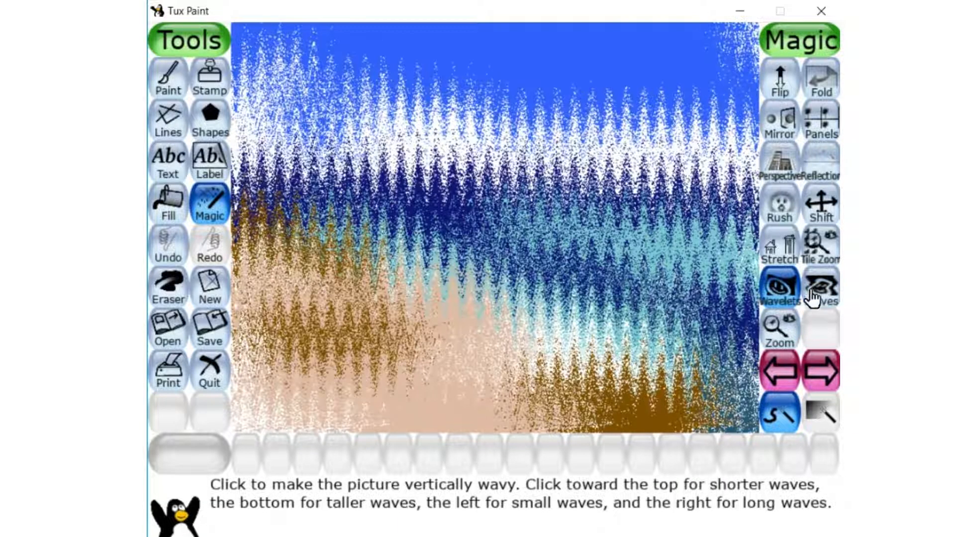
{"action": "left_click", "coordinate": [820, 291]}
{"action": "left_click", "coordinate": [698, 291]}
{"action": "left_click", "coordinate": [780, 293]}
{"action": "left_click", "coordinate": [719, 284]}
{"action": "left_click", "coordinate": [820, 289]}
{"action": "left_click", "coordinate": [713, 275]}
{"action": "left_click", "coordinate": [778, 293]}
{"action": "left_click", "coordinate": [719, 289]}
{"action": "left_click", "coordinate": [820, 289]}
{"action": "left_click", "coordinate": [721, 286]}
{"action": "left_click", "coordinate": [770, 294]}
{"action": "left_click", "coordinate": [655, 282]}
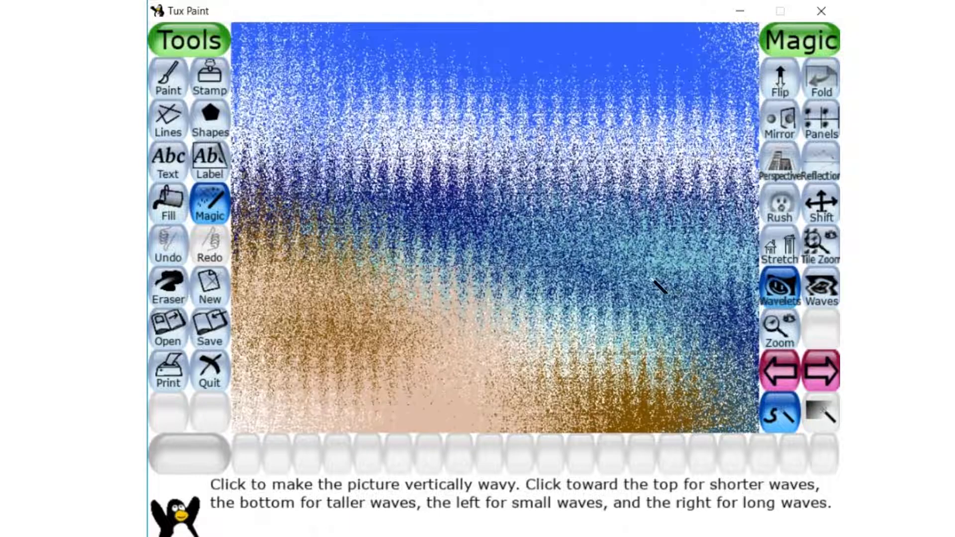
{"action": "left_click", "coordinate": [821, 297]}
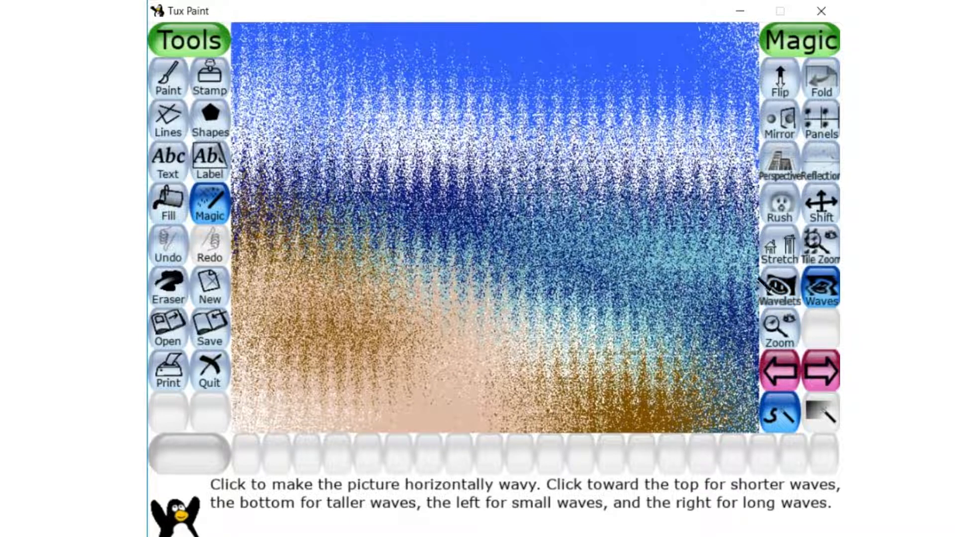
{"action": "left_click", "coordinate": [716, 279]}
{"action": "left_click", "coordinate": [779, 289]}
{"action": "left_click", "coordinate": [635, 260]}
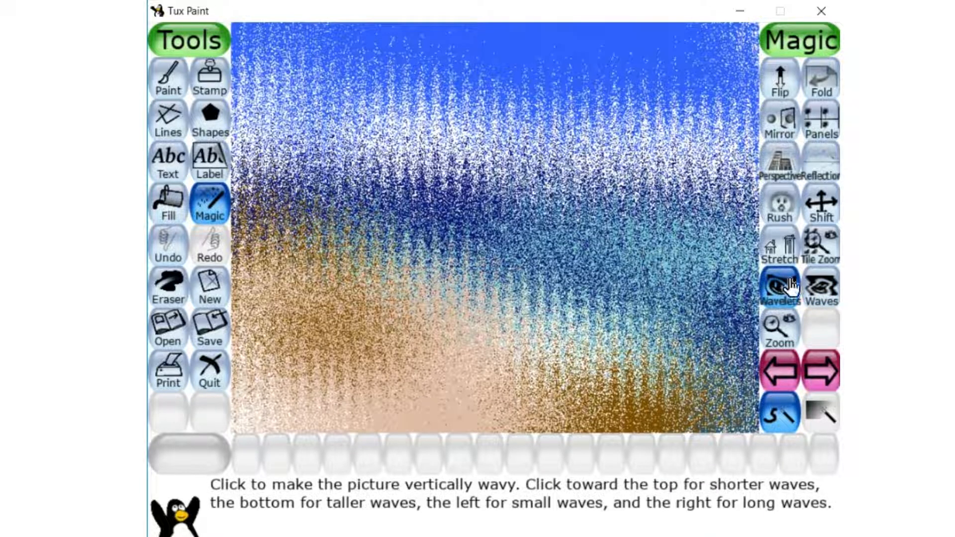
{"action": "left_click", "coordinate": [815, 288]}
{"action": "left_click", "coordinate": [689, 273]}
{"action": "left_click", "coordinate": [777, 287]}
{"action": "left_click", "coordinate": [681, 276]}
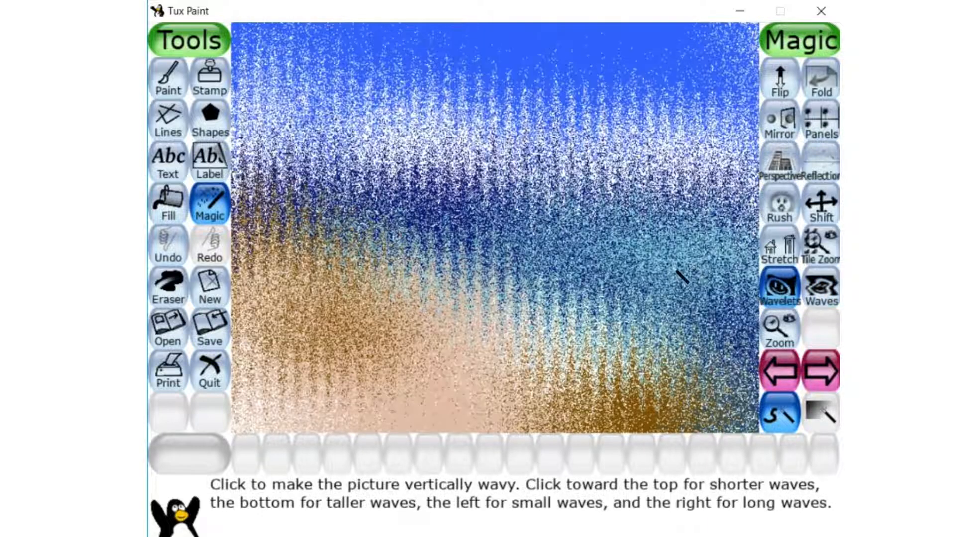
{"action": "left_click", "coordinate": [811, 291]}
{"action": "left_click", "coordinate": [650, 273]}
{"action": "left_click", "coordinate": [779, 291]}
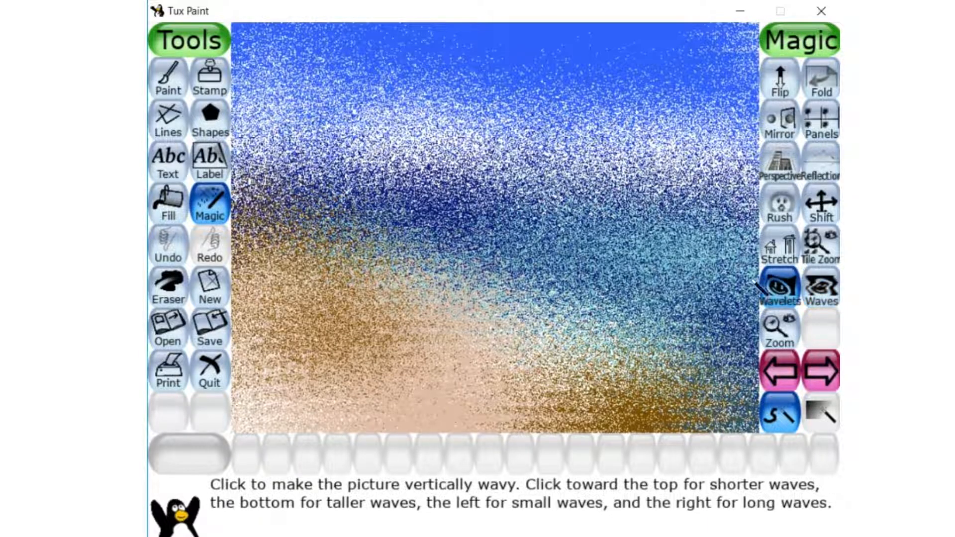
{"action": "left_click", "coordinate": [755, 282]}
{"action": "left_click", "coordinate": [818, 294]}
{"action": "left_click", "coordinate": [613, 268]}
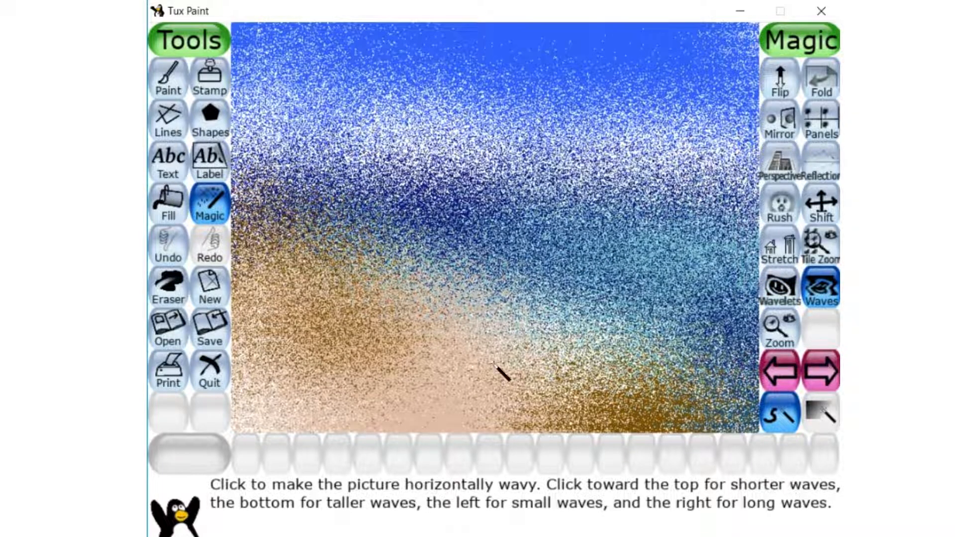
Step: Smudge the speckled sky and the upper band of the sea with horizontal strokes into smooth, streaky blends
{"action": "left_click", "coordinate": [770, 374]}
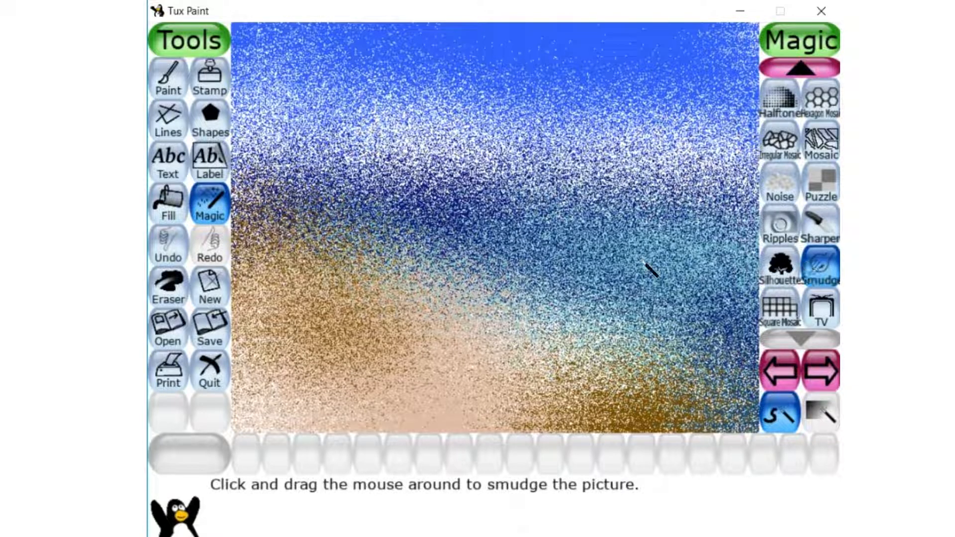
{"action": "mouse_move", "coordinate": [264, 75]}
{"action": "left_mouse_down"}
{"action": "mouse_move", "coordinate": [315, 78]}
{"action": "mouse_move", "coordinate": [425, 62]}
{"action": "mouse_move", "coordinate": [650, 59]}
{"action": "mouse_move", "coordinate": [308, 35]}
{"action": "mouse_move", "coordinate": [465, 32]}
{"action": "left_mouse_up"}
{"action": "mouse_move", "coordinate": [348, 31]}
{"action": "left_mouse_down"}
{"action": "mouse_move", "coordinate": [276, 44]}
{"action": "mouse_move", "coordinate": [278, 31]}
{"action": "mouse_move", "coordinate": [734, 56]}
{"action": "mouse_move", "coordinate": [751, 46]}
{"action": "mouse_move", "coordinate": [741, 37]}
{"action": "mouse_move", "coordinate": [740, 70]}
{"action": "mouse_move", "coordinate": [697, 110]}
{"action": "mouse_move", "coordinate": [596, 129]}
{"action": "mouse_move", "coordinate": [438, 105]}
{"action": "mouse_move", "coordinate": [424, 94]}
{"action": "mouse_move", "coordinate": [609, 83]}
{"action": "mouse_move", "coordinate": [463, 103]}
{"action": "mouse_move", "coordinate": [309, 86]}
{"action": "mouse_move", "coordinate": [255, 66]}
{"action": "left_mouse_up"}
{"action": "mouse_move", "coordinate": [255, 111]}
{"action": "left_mouse_down"}
{"action": "mouse_move", "coordinate": [554, 132]}
{"action": "mouse_move", "coordinate": [315, 145]}
{"action": "mouse_move", "coordinate": [759, 145]}
{"action": "mouse_move", "coordinate": [719, 127]}
{"action": "left_mouse_up"}
{"action": "mouse_move", "coordinate": [503, 138]}
{"action": "left_mouse_down"}
{"action": "mouse_move", "coordinate": [352, 147]}
{"action": "mouse_move", "coordinate": [271, 143]}
{"action": "mouse_move", "coordinate": [256, 128]}
{"action": "mouse_move", "coordinate": [311, 149]}
{"action": "mouse_move", "coordinate": [696, 150]}
{"action": "mouse_move", "coordinate": [358, 154]}
{"action": "mouse_move", "coordinate": [756, 169]}
{"action": "left_mouse_up"}
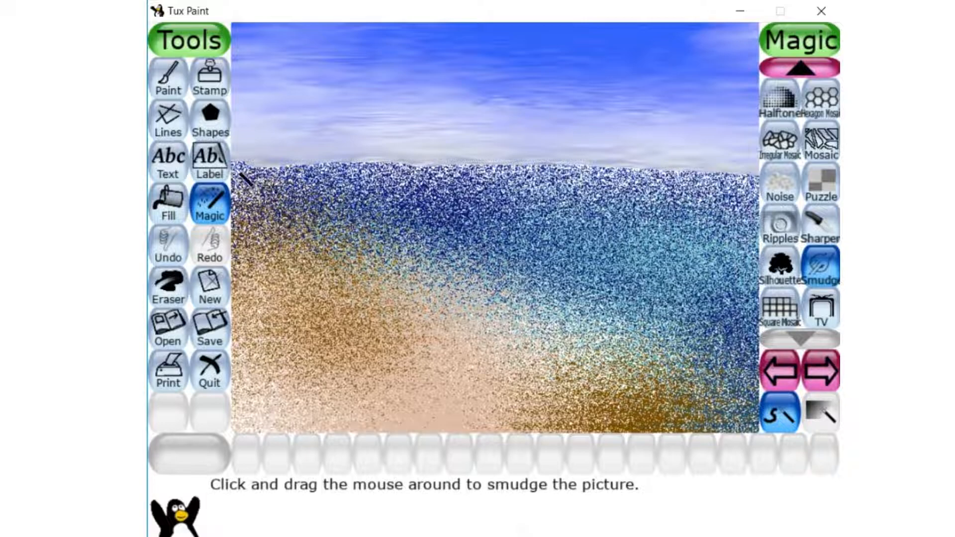
{"action": "mouse_move", "coordinate": [255, 172]}
{"action": "left_mouse_down"}
{"action": "mouse_move", "coordinate": [402, 169]}
{"action": "mouse_move", "coordinate": [574, 183]}
{"action": "mouse_move", "coordinate": [754, 182]}
{"action": "mouse_move", "coordinate": [564, 160]}
{"action": "left_mouse_up"}
{"action": "mouse_move", "coordinate": [694, 187]}
{"action": "left_mouse_down"}
{"action": "mouse_move", "coordinate": [649, 196]}
{"action": "mouse_move", "coordinate": [457, 191]}
{"action": "mouse_move", "coordinate": [741, 207]}
{"action": "mouse_move", "coordinate": [407, 203]}
{"action": "mouse_move", "coordinate": [387, 186]}
{"action": "mouse_move", "coordinate": [239, 184]}
{"action": "mouse_move", "coordinate": [629, 226]}
{"action": "mouse_move", "coordinate": [752, 221]}
{"action": "mouse_move", "coordinate": [566, 211]}
{"action": "left_mouse_up"}
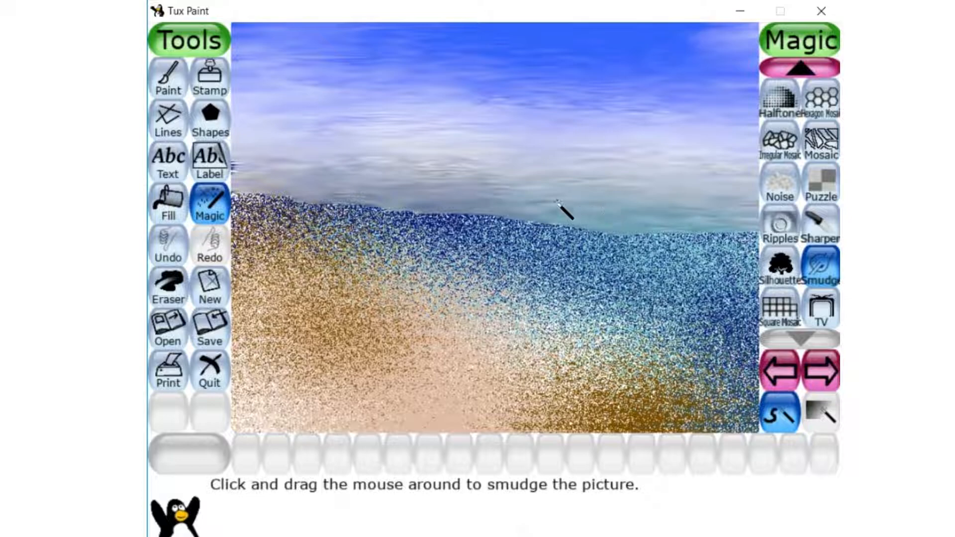
Step: Mix a very dark navy and paint a band across the horizon plus shorter strokes in the water on the right
{"action": "left_click", "coordinate": [171, 86]}
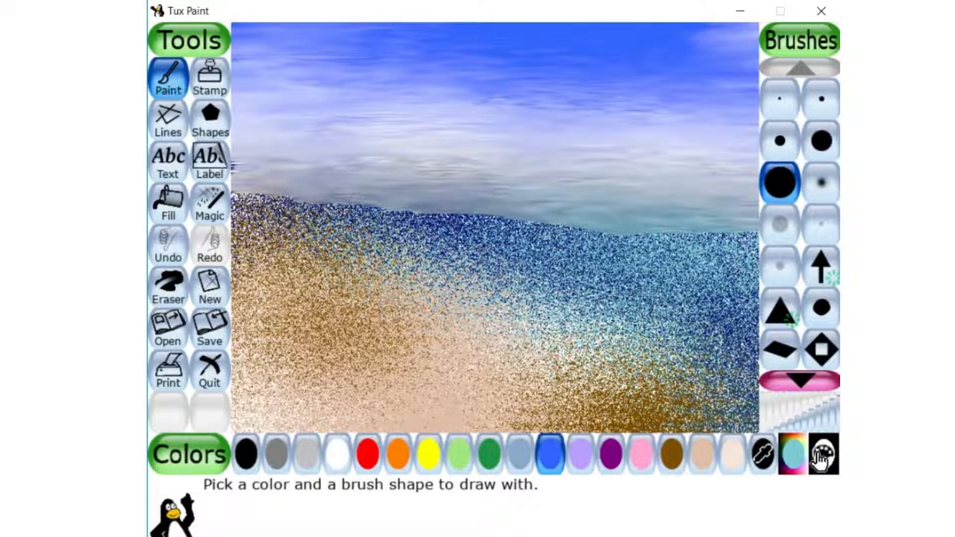
{"action": "left_click", "coordinate": [791, 454]}
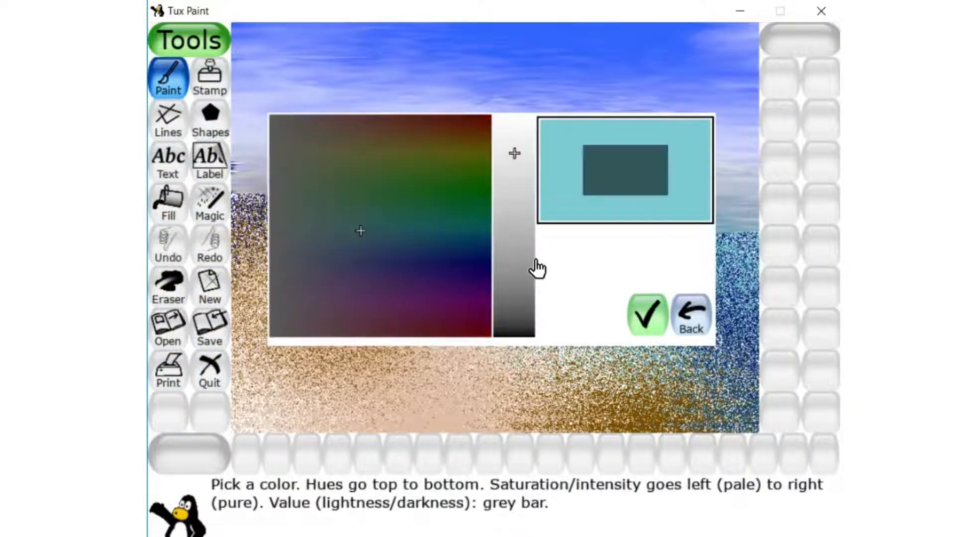
{"action": "left_click", "coordinate": [460, 264]}
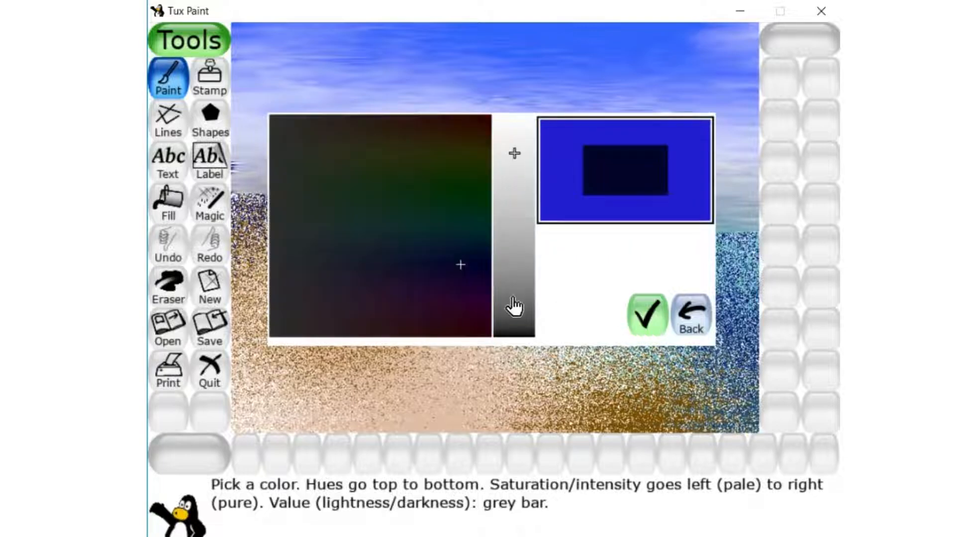
{"action": "left_click", "coordinate": [516, 281]}
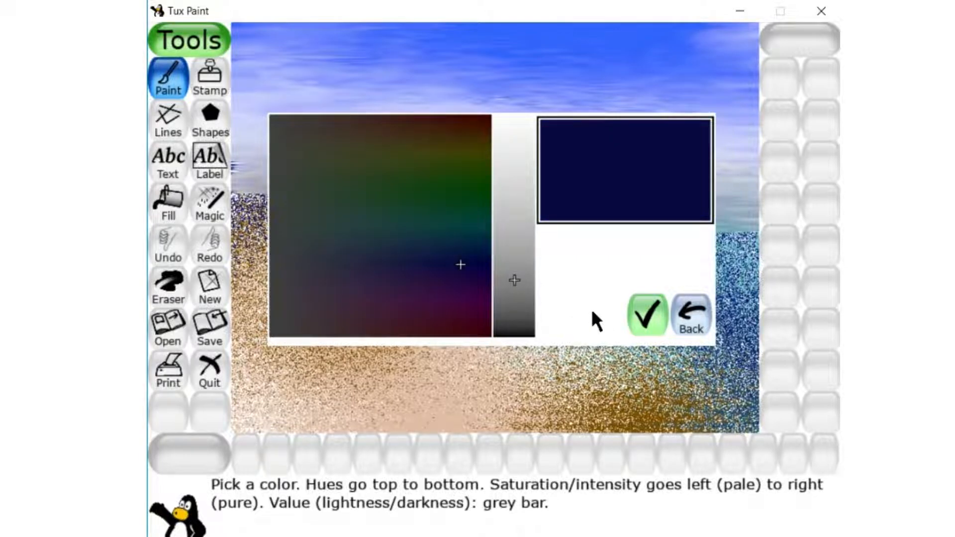
{"action": "left_click", "coordinate": [647, 314]}
{"action": "mouse_move", "coordinate": [553, 248]}
{"action": "left_mouse_down"}
{"action": "mouse_move", "coordinate": [713, 252]}
{"action": "mouse_move", "coordinate": [740, 292]}
{"action": "mouse_move", "coordinate": [721, 311]}
{"action": "left_mouse_up"}
{"action": "left_click_drag", "start_coordinate": [242, 190], "coordinate": [761, 213]}
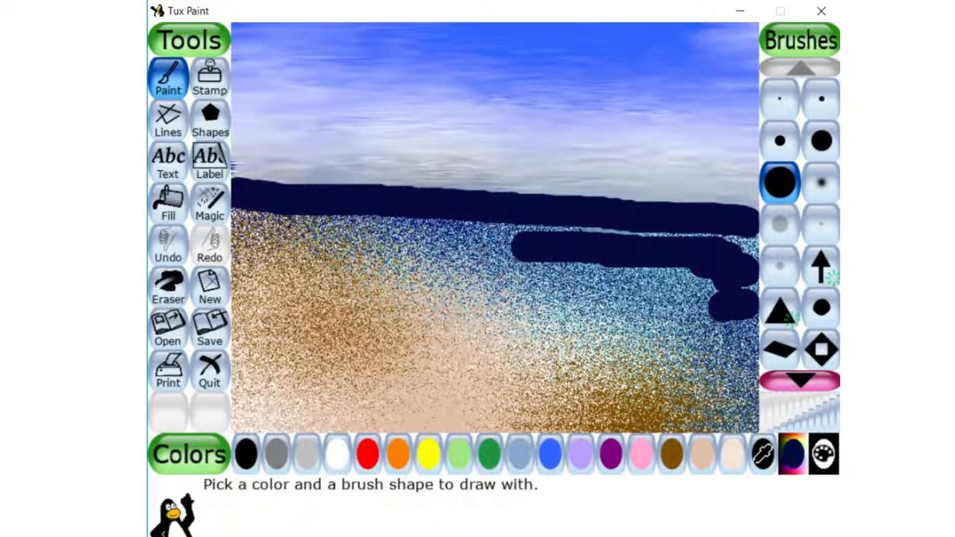
Step: Smudge the navy bands and the speckled water around them so the sea blends into soft horizontal streaks
{"action": "left_click", "coordinate": [219, 199]}
{"action": "mouse_move", "coordinate": [242, 190]}
{"action": "left_mouse_down"}
{"action": "mouse_move", "coordinate": [725, 197]}
{"action": "mouse_move", "coordinate": [566, 204]}
{"action": "mouse_move", "coordinate": [569, 221]}
{"action": "mouse_move", "coordinate": [714, 231]}
{"action": "mouse_move", "coordinate": [671, 242]}
{"action": "mouse_move", "coordinate": [735, 226]}
{"action": "mouse_move", "coordinate": [661, 197]}
{"action": "mouse_move", "coordinate": [591, 206]}
{"action": "mouse_move", "coordinate": [303, 191]}
{"action": "mouse_move", "coordinate": [404, 187]}
{"action": "mouse_move", "coordinate": [693, 207]}
{"action": "mouse_move", "coordinate": [706, 220]}
{"action": "mouse_move", "coordinate": [626, 241]}
{"action": "mouse_move", "coordinate": [542, 241]}
{"action": "mouse_move", "coordinate": [645, 274]}
{"action": "mouse_move", "coordinate": [614, 278]}
{"action": "mouse_move", "coordinate": [617, 288]}
{"action": "mouse_move", "coordinate": [704, 310]}
{"action": "mouse_move", "coordinate": [529, 299]}
{"action": "mouse_move", "coordinate": [467, 276]}
{"action": "mouse_move", "coordinate": [484, 261]}
{"action": "mouse_move", "coordinate": [640, 233]}
{"action": "mouse_move", "coordinate": [722, 201]}
{"action": "mouse_move", "coordinate": [608, 210]}
{"action": "mouse_move", "coordinate": [755, 192]}
{"action": "mouse_move", "coordinate": [690, 209]}
{"action": "mouse_move", "coordinate": [695, 216]}
{"action": "mouse_move", "coordinate": [667, 201]}
{"action": "mouse_move", "coordinate": [582, 198]}
{"action": "mouse_move", "coordinate": [706, 190]}
{"action": "mouse_move", "coordinate": [490, 200]}
{"action": "mouse_move", "coordinate": [699, 186]}
{"action": "mouse_move", "coordinate": [641, 179]}
{"action": "left_mouse_up"}
{"action": "mouse_move", "coordinate": [354, 195]}
{"action": "left_mouse_down"}
{"action": "mouse_move", "coordinate": [505, 179]}
{"action": "mouse_move", "coordinate": [586, 181]}
{"action": "mouse_move", "coordinate": [622, 196]}
{"action": "mouse_move", "coordinate": [725, 189]}
{"action": "mouse_move", "coordinate": [648, 200]}
{"action": "mouse_move", "coordinate": [634, 217]}
{"action": "mouse_move", "coordinate": [724, 227]}
{"action": "mouse_move", "coordinate": [714, 234]}
{"action": "mouse_move", "coordinate": [397, 211]}
{"action": "left_mouse_up"}
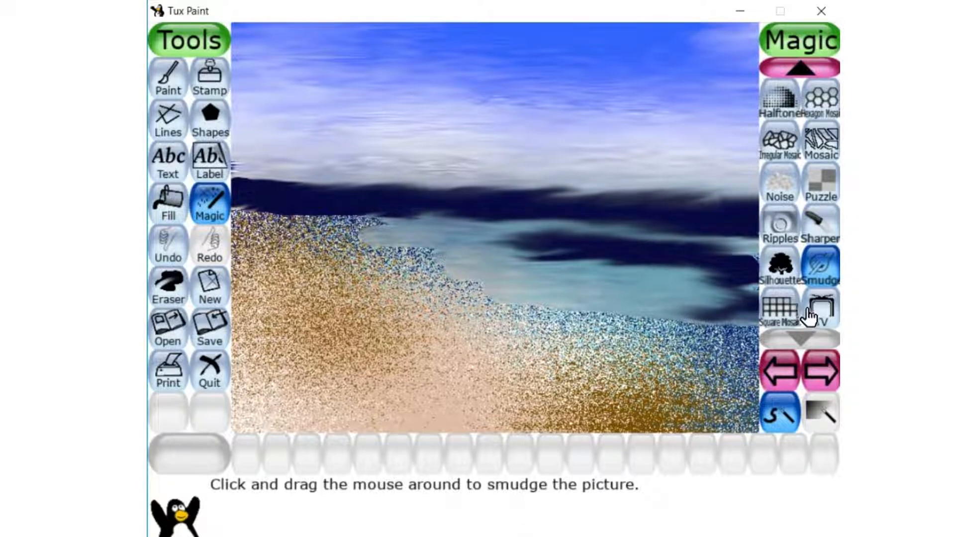
Step: Smudge the shoreline and the speckled sand down to the bottom edge of the picture into a smooth beach
{"action": "mouse_move", "coordinate": [754, 325]}
{"action": "left_mouse_down"}
{"action": "mouse_move", "coordinate": [786, 352]}
{"action": "mouse_move", "coordinate": [745, 392]}
{"action": "mouse_move", "coordinate": [749, 412]}
{"action": "mouse_move", "coordinate": [775, 388]}
{"action": "mouse_move", "coordinate": [767, 347]}
{"action": "mouse_move", "coordinate": [669, 308]}
{"action": "mouse_move", "coordinate": [672, 299]}
{"action": "mouse_move", "coordinate": [745, 298]}
{"action": "mouse_move", "coordinate": [607, 281]}
{"action": "left_mouse_up"}
{"action": "mouse_move", "coordinate": [654, 257]}
{"action": "left_mouse_down"}
{"action": "mouse_move", "coordinate": [555, 270]}
{"action": "mouse_move", "coordinate": [613, 261]}
{"action": "mouse_move", "coordinate": [607, 251]}
{"action": "mouse_move", "coordinate": [455, 254]}
{"action": "mouse_move", "coordinate": [576, 236]}
{"action": "mouse_move", "coordinate": [624, 248]}
{"action": "mouse_move", "coordinate": [600, 269]}
{"action": "mouse_move", "coordinate": [671, 257]}
{"action": "mouse_move", "coordinate": [653, 268]}
{"action": "mouse_move", "coordinate": [709, 264]}
{"action": "mouse_move", "coordinate": [650, 280]}
{"action": "mouse_move", "coordinate": [724, 271]}
{"action": "mouse_move", "coordinate": [520, 256]}
{"action": "mouse_move", "coordinate": [512, 219]}
{"action": "left_mouse_up"}
{"action": "mouse_move", "coordinate": [259, 213]}
{"action": "left_mouse_down"}
{"action": "mouse_move", "coordinate": [222, 229]}
{"action": "mouse_move", "coordinate": [405, 244]}
{"action": "mouse_move", "coordinate": [246, 260]}
{"action": "mouse_move", "coordinate": [212, 248]}
{"action": "mouse_move", "coordinate": [238, 253]}
{"action": "mouse_move", "coordinate": [227, 272]}
{"action": "mouse_move", "coordinate": [512, 309]}
{"action": "mouse_move", "coordinate": [275, 286]}
{"action": "mouse_move", "coordinate": [269, 305]}
{"action": "mouse_move", "coordinate": [575, 319]}
{"action": "mouse_move", "coordinate": [447, 328]}
{"action": "mouse_move", "coordinate": [221, 324]}
{"action": "mouse_move", "coordinate": [441, 346]}
{"action": "mouse_move", "coordinate": [260, 337]}
{"action": "mouse_move", "coordinate": [257, 356]}
{"action": "mouse_move", "coordinate": [471, 370]}
{"action": "mouse_move", "coordinate": [320, 355]}
{"action": "mouse_move", "coordinate": [377, 359]}
{"action": "mouse_move", "coordinate": [335, 383]}
{"action": "mouse_move", "coordinate": [376, 375]}
{"action": "left_mouse_up"}
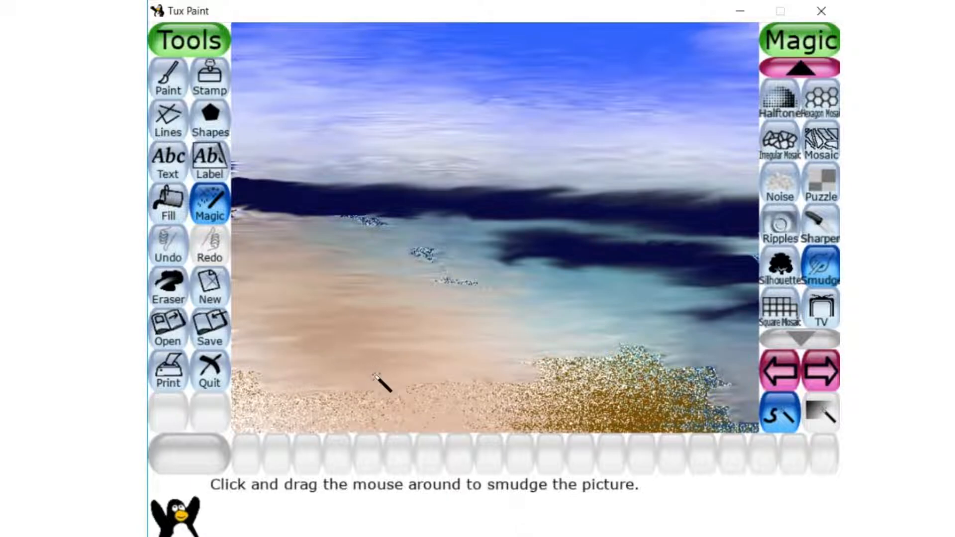
{"action": "mouse_move", "coordinate": [315, 402]}
{"action": "left_mouse_down"}
{"action": "mouse_move", "coordinate": [471, 401]}
{"action": "mouse_move", "coordinate": [524, 386]}
{"action": "mouse_move", "coordinate": [473, 377]}
{"action": "mouse_move", "coordinate": [531, 356]}
{"action": "mouse_move", "coordinate": [650, 362]}
{"action": "mouse_move", "coordinate": [665, 383]}
{"action": "mouse_move", "coordinate": [548, 405]}
{"action": "mouse_move", "coordinate": [770, 438]}
{"action": "left_mouse_up"}
{"action": "mouse_move", "coordinate": [709, 430]}
{"action": "left_mouse_down"}
{"action": "mouse_move", "coordinate": [443, 426]}
{"action": "mouse_move", "coordinate": [615, 416]}
{"action": "mouse_move", "coordinate": [525, 388]}
{"action": "mouse_move", "coordinate": [398, 389]}
{"action": "mouse_move", "coordinate": [468, 398]}
{"action": "mouse_move", "coordinate": [446, 409]}
{"action": "mouse_move", "coordinate": [501, 414]}
{"action": "mouse_move", "coordinate": [357, 418]}
{"action": "left_mouse_up"}
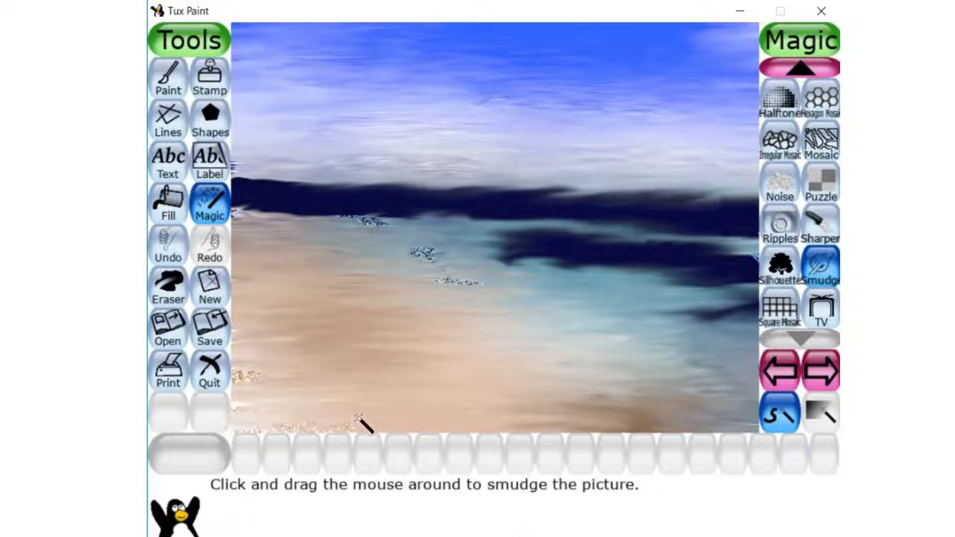
{"action": "left_click_drag", "start_coordinate": [229, 416], "coordinate": [260, 378]}
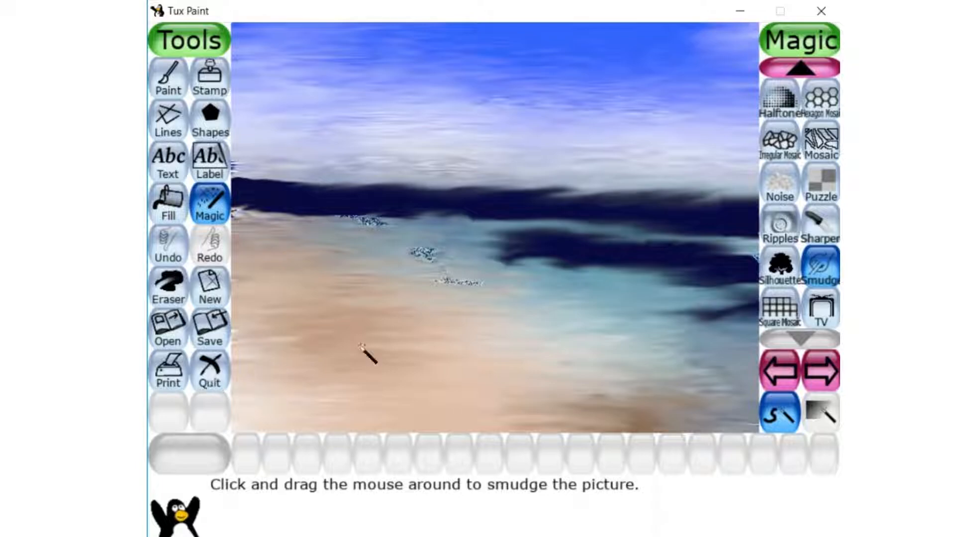
Step: Smudge away the leftover specks along the shoreline and soften the upper edge of the dark horizon band
{"action": "left_click_drag", "start_coordinate": [429, 286], "coordinate": [405, 258]}
{"action": "mouse_move", "coordinate": [223, 245]}
{"action": "left_mouse_down"}
{"action": "mouse_move", "coordinate": [309, 226]}
{"action": "mouse_move", "coordinate": [385, 224]}
{"action": "mouse_move", "coordinate": [267, 220]}
{"action": "mouse_move", "coordinate": [238, 207]}
{"action": "mouse_move", "coordinate": [377, 191]}
{"action": "mouse_move", "coordinate": [442, 195]}
{"action": "mouse_move", "coordinate": [481, 184]}
{"action": "mouse_move", "coordinate": [344, 187]}
{"action": "mouse_move", "coordinate": [506, 175]}
{"action": "mouse_move", "coordinate": [258, 197]}
{"action": "mouse_move", "coordinate": [445, 170]}
{"action": "mouse_move", "coordinate": [244, 199]}
{"action": "mouse_move", "coordinate": [389, 178]}
{"action": "mouse_move", "coordinate": [244, 192]}
{"action": "mouse_move", "coordinate": [368, 170]}
{"action": "mouse_move", "coordinate": [247, 188]}
{"action": "left_mouse_up"}
{"action": "mouse_move", "coordinate": [399, 180]}
{"action": "left_mouse_down"}
{"action": "mouse_move", "coordinate": [381, 193]}
{"action": "mouse_move", "coordinate": [286, 195]}
{"action": "mouse_move", "coordinate": [331, 206]}
{"action": "mouse_move", "coordinate": [334, 197]}
{"action": "mouse_move", "coordinate": [236, 209]}
{"action": "mouse_move", "coordinate": [582, 199]}
{"action": "left_mouse_up"}
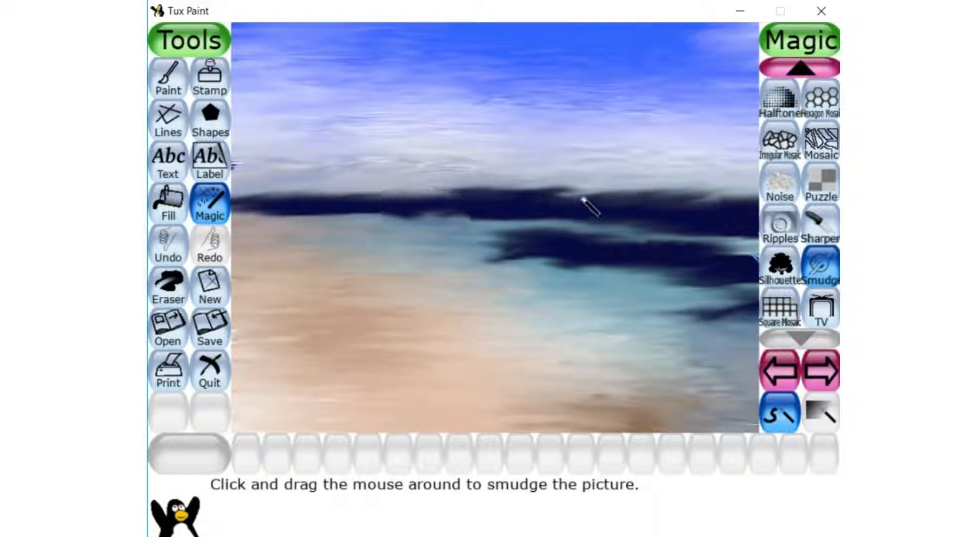
{"action": "left_click_drag", "start_coordinate": [497, 199], "coordinate": [759, 215]}
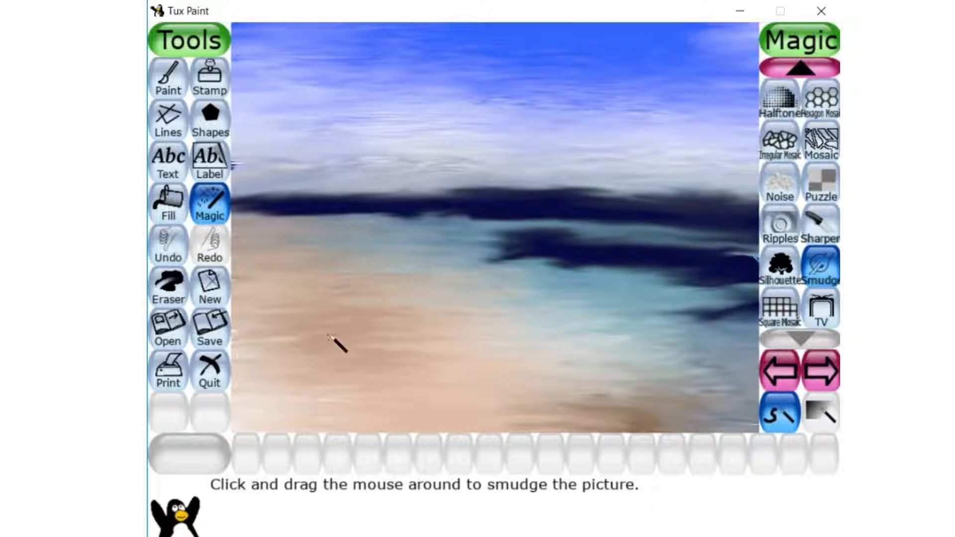
Step: Mix a saturated, medium-dark royal blue as the custom colour for the round paint brush
{"action": "left_click", "coordinate": [167, 80]}
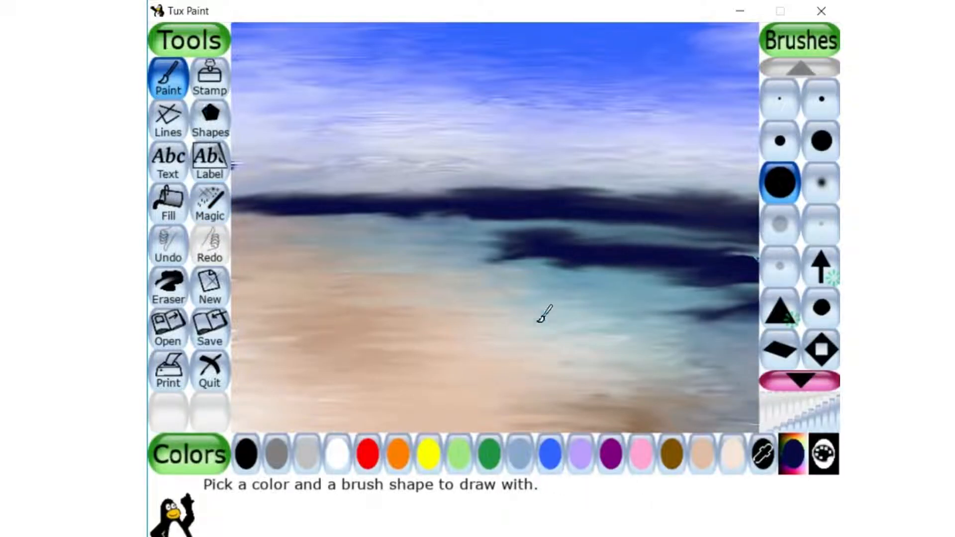
{"action": "left_click", "coordinate": [792, 453]}
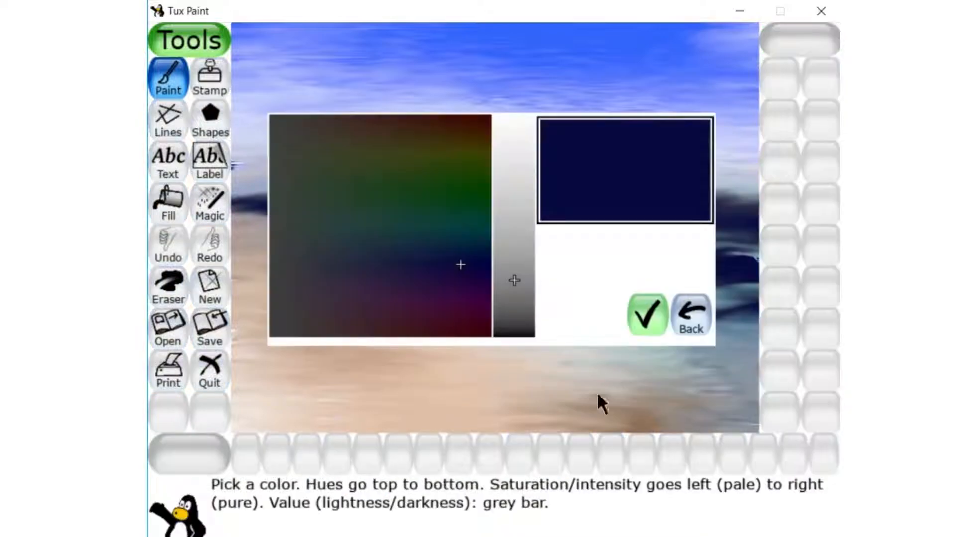
{"action": "left_click", "coordinate": [511, 247]}
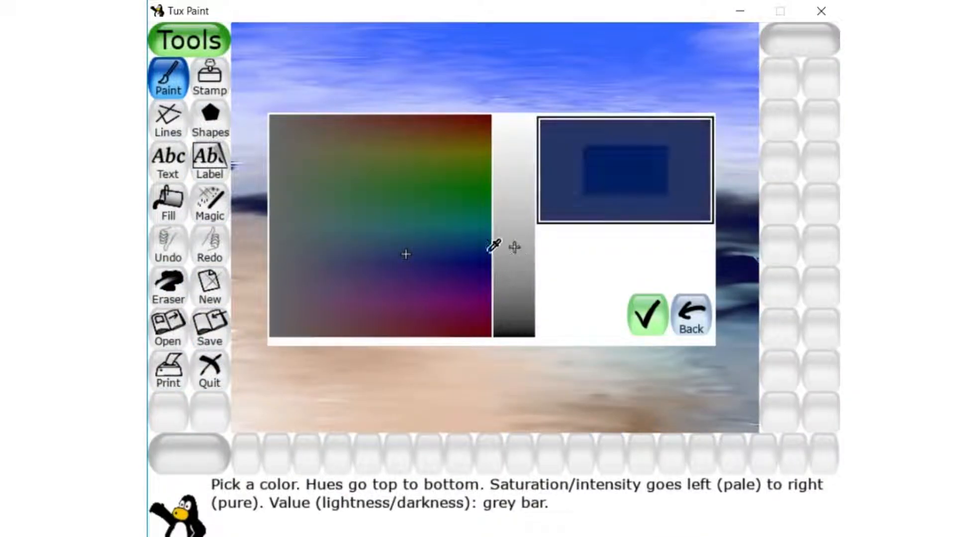
{"action": "left_click", "coordinate": [504, 197]}
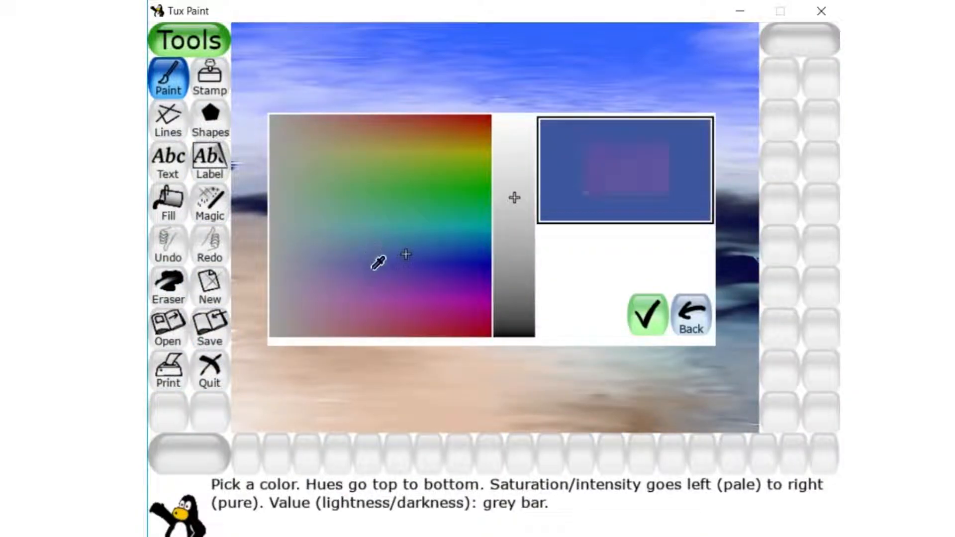
{"action": "left_click", "coordinate": [409, 267]}
{"action": "left_click", "coordinate": [444, 266]}
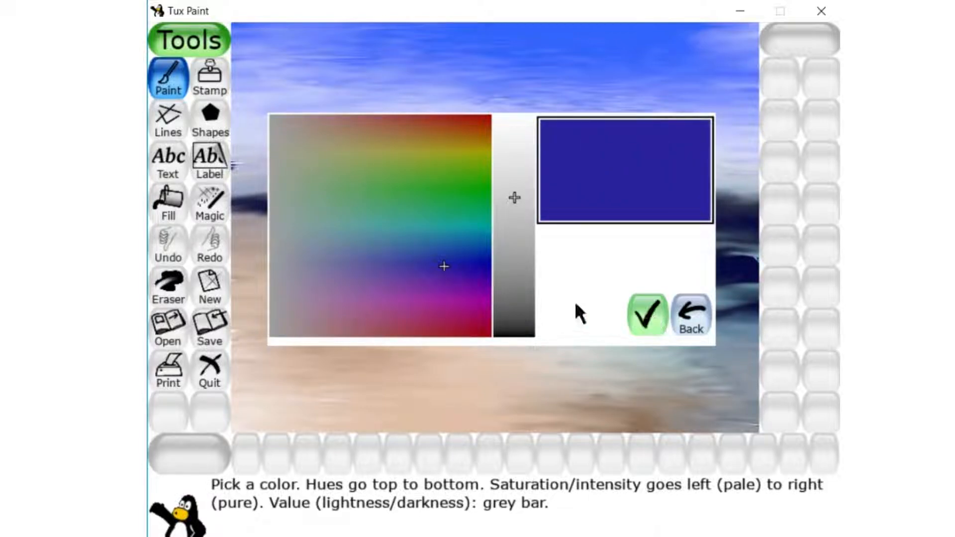
{"action": "left_click", "coordinate": [451, 260]}
{"action": "left_click", "coordinate": [466, 253]}
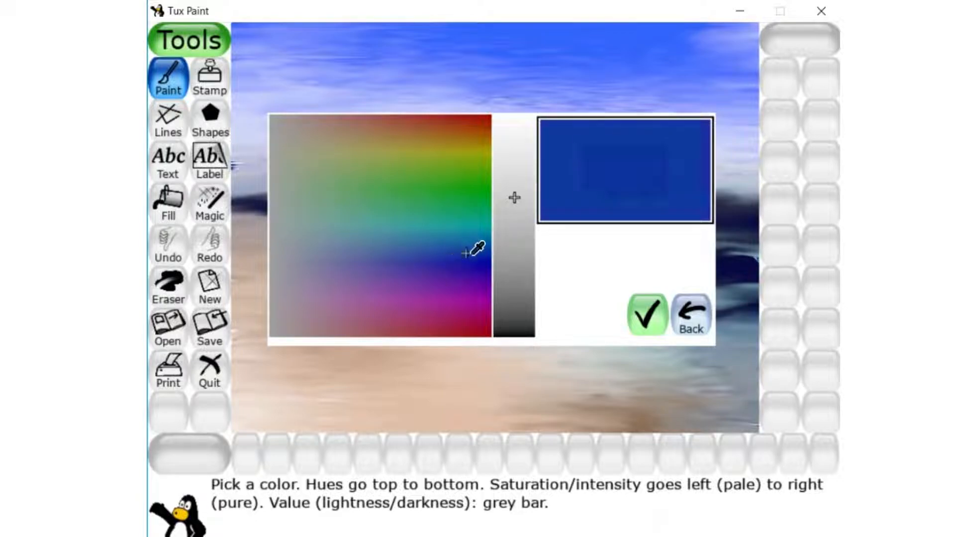
{"action": "left_click", "coordinate": [480, 268]}
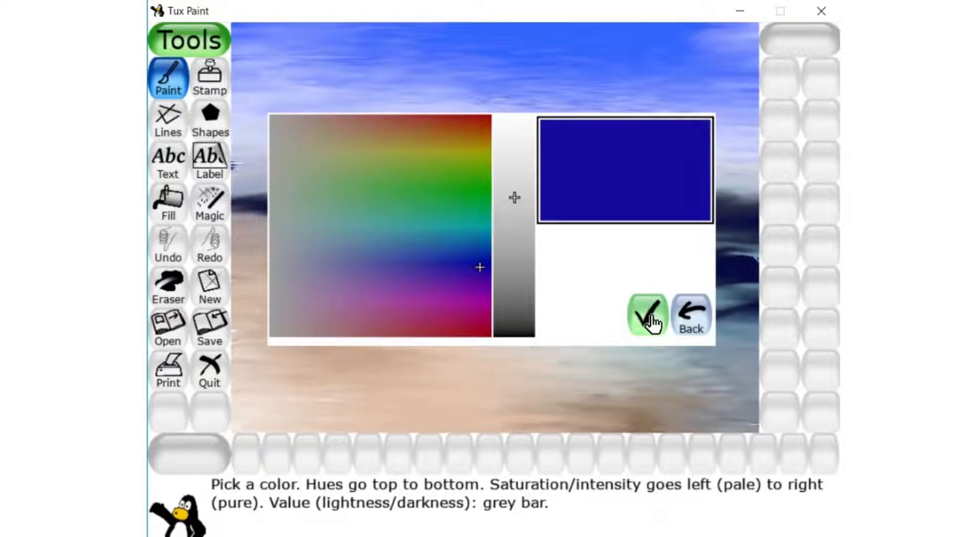
{"action": "left_click", "coordinate": [648, 319]}
Step: Dab royal blue spots on the right half of the horizon band and on the navy wave band below it
{"action": "left_click", "coordinate": [597, 255]}
{"action": "left_click", "coordinate": [637, 256]}
{"action": "left_click", "coordinate": [666, 256]}
{"action": "left_click", "coordinate": [515, 209]}
{"action": "left_click", "coordinate": [585, 210]}
{"action": "left_click", "coordinate": [644, 209]}
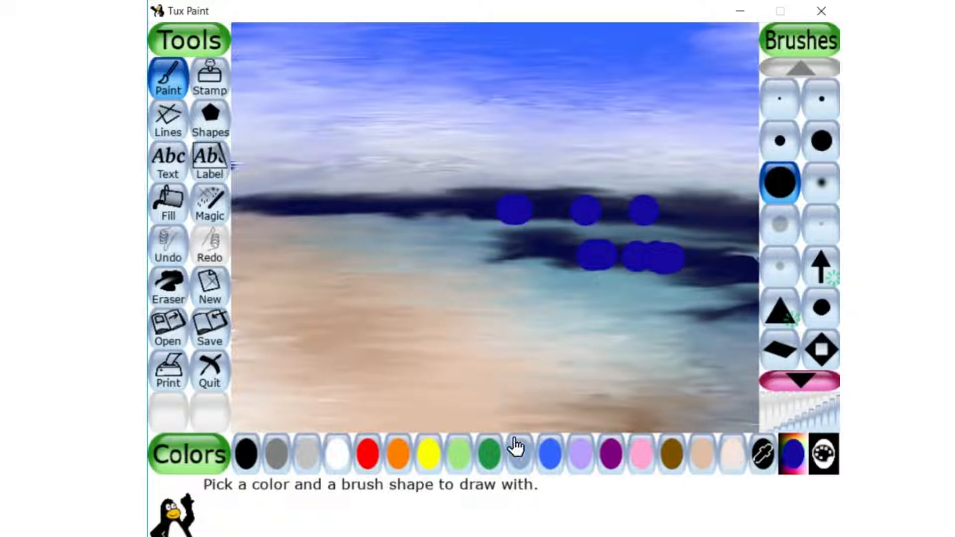
Step: Add white foam dabs between the blue spots, one on the horizon band and two on the wave below
{"action": "left_click", "coordinate": [346, 460]}
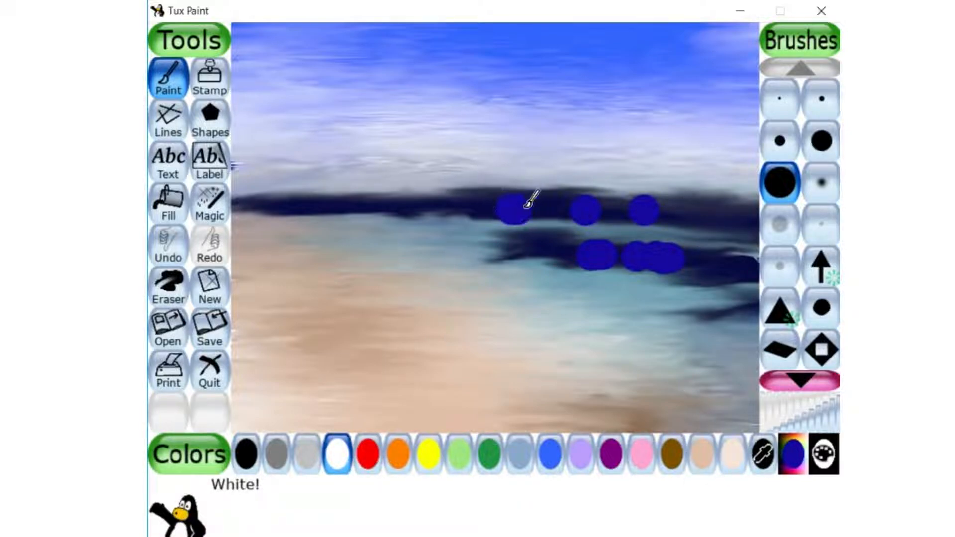
{"action": "left_click", "coordinate": [549, 205]}
{"action": "left_click", "coordinate": [632, 259]}
{"action": "left_click", "coordinate": [680, 259]}
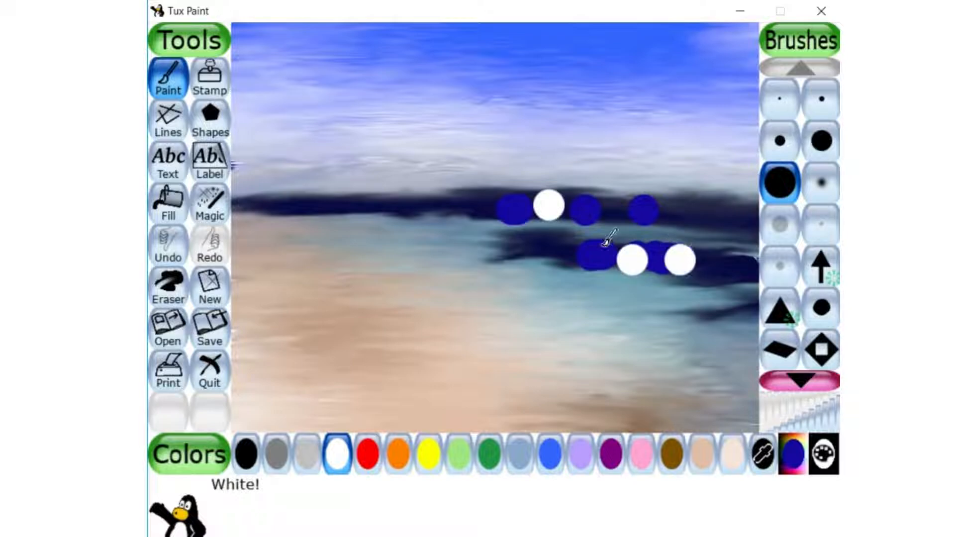
Step: Smudge the white and blue dabs sideways into two foamy wave crests on the right side of the sea
{"action": "left_click", "coordinate": [206, 209]}
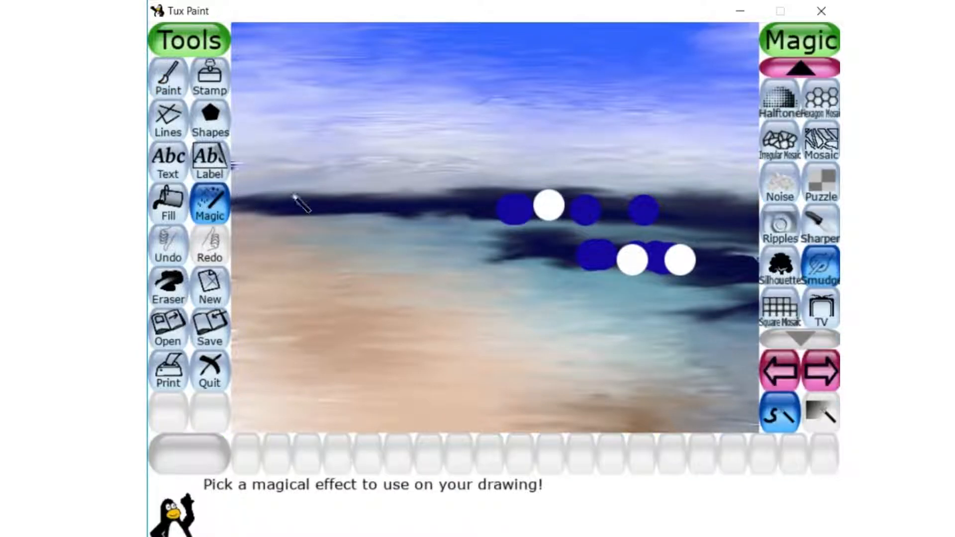
{"action": "mouse_move", "coordinate": [565, 224]}
{"action": "left_mouse_down"}
{"action": "mouse_move", "coordinate": [659, 227]}
{"action": "mouse_move", "coordinate": [647, 209]}
{"action": "mouse_move", "coordinate": [423, 199]}
{"action": "mouse_move", "coordinate": [687, 218]}
{"action": "mouse_move", "coordinate": [602, 194]}
{"action": "mouse_move", "coordinate": [663, 203]}
{"action": "mouse_move", "coordinate": [606, 203]}
{"action": "mouse_move", "coordinate": [687, 213]}
{"action": "mouse_move", "coordinate": [592, 179]}
{"action": "mouse_move", "coordinate": [670, 199]}
{"action": "left_mouse_up"}
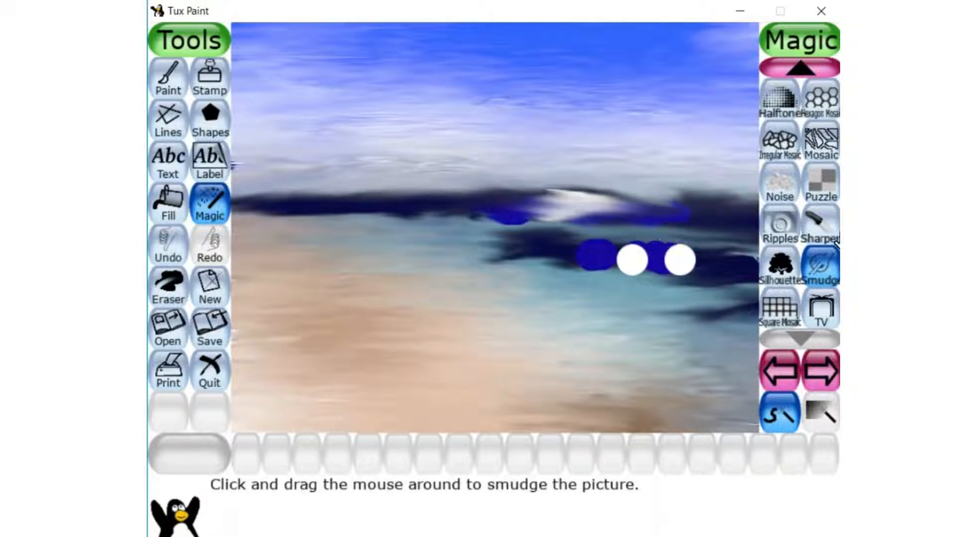
{"action": "mouse_move", "coordinate": [655, 213]}
{"action": "left_mouse_down"}
{"action": "mouse_move", "coordinate": [713, 210]}
{"action": "mouse_move", "coordinate": [633, 231]}
{"action": "mouse_move", "coordinate": [721, 259]}
{"action": "mouse_move", "coordinate": [587, 261]}
{"action": "mouse_move", "coordinate": [468, 246]}
{"action": "mouse_move", "coordinate": [618, 249]}
{"action": "mouse_move", "coordinate": [433, 246]}
{"action": "mouse_move", "coordinate": [503, 235]}
{"action": "mouse_move", "coordinate": [389, 232]}
{"action": "mouse_move", "coordinate": [656, 261]}
{"action": "mouse_move", "coordinate": [746, 251]}
{"action": "mouse_move", "coordinate": [617, 262]}
{"action": "mouse_move", "coordinate": [721, 281]}
{"action": "mouse_move", "coordinate": [652, 296]}
{"action": "mouse_move", "coordinate": [590, 276]}
{"action": "left_mouse_up"}
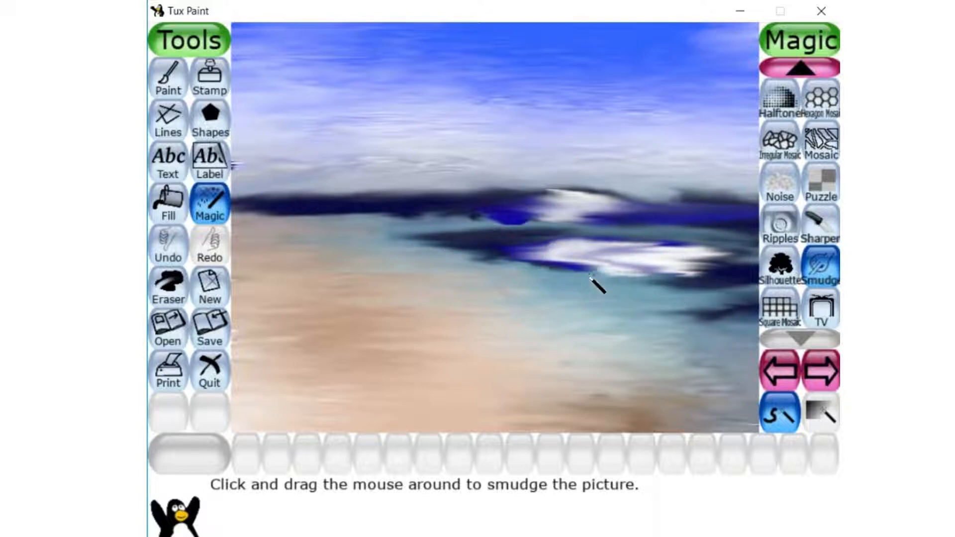
{"action": "mouse_move", "coordinate": [551, 200]}
{"action": "left_mouse_down"}
{"action": "mouse_move", "coordinate": [569, 211]}
{"action": "mouse_move", "coordinate": [545, 223]}
{"action": "mouse_move", "coordinate": [563, 240]}
{"action": "mouse_move", "coordinate": [664, 254]}
{"action": "mouse_move", "coordinate": [571, 233]}
{"action": "mouse_move", "coordinate": [630, 250]}
{"action": "mouse_move", "coordinate": [652, 243]}
{"action": "mouse_move", "coordinate": [606, 223]}
{"action": "mouse_move", "coordinate": [633, 221]}
{"action": "mouse_move", "coordinate": [667, 274]}
{"action": "mouse_move", "coordinate": [716, 297]}
{"action": "left_mouse_up"}
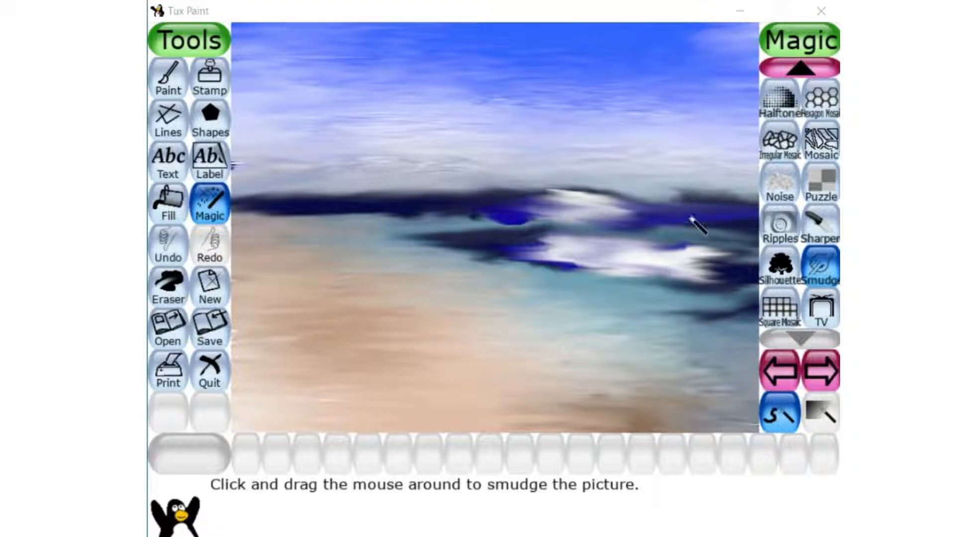
{"action": "mouse_move", "coordinate": [670, 272]}
{"action": "left_mouse_down"}
{"action": "mouse_move", "coordinate": [715, 264]}
{"action": "mouse_move", "coordinate": [678, 265]}
{"action": "mouse_move", "coordinate": [747, 287]}
{"action": "left_mouse_up"}
{"action": "mouse_move", "coordinate": [564, 243]}
{"action": "left_mouse_down"}
{"action": "mouse_move", "coordinate": [653, 231]}
{"action": "mouse_move", "coordinate": [631, 219]}
{"action": "mouse_move", "coordinate": [548, 261]}
{"action": "mouse_move", "coordinate": [729, 309]}
{"action": "mouse_move", "coordinate": [677, 287]}
{"action": "mouse_move", "coordinate": [740, 287]}
{"action": "left_mouse_up"}
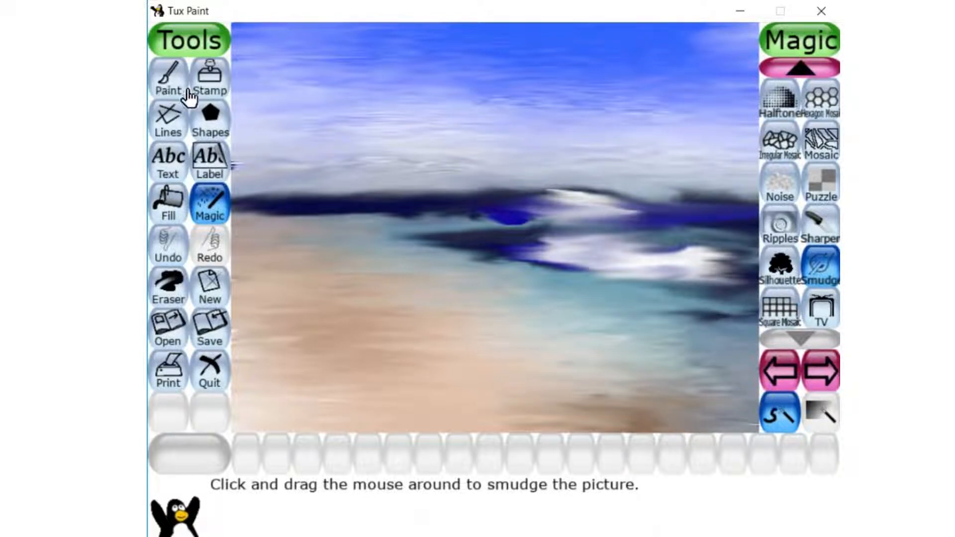
Step: Smudge the upper wave's blue and white along the horizon in both directions to blend it into the dark band
{"action": "mouse_move", "coordinate": [536, 213]}
{"action": "left_mouse_down"}
{"action": "mouse_move", "coordinate": [454, 224]}
{"action": "mouse_move", "coordinate": [482, 231]}
{"action": "mouse_move", "coordinate": [510, 222]}
{"action": "mouse_move", "coordinate": [418, 210]}
{"action": "mouse_move", "coordinate": [530, 212]}
{"action": "mouse_move", "coordinate": [356, 211]}
{"action": "mouse_move", "coordinate": [389, 220]}
{"action": "mouse_move", "coordinate": [390, 209]}
{"action": "mouse_move", "coordinate": [232, 209]}
{"action": "mouse_move", "coordinate": [353, 212]}
{"action": "mouse_move", "coordinate": [244, 203]}
{"action": "left_mouse_up"}
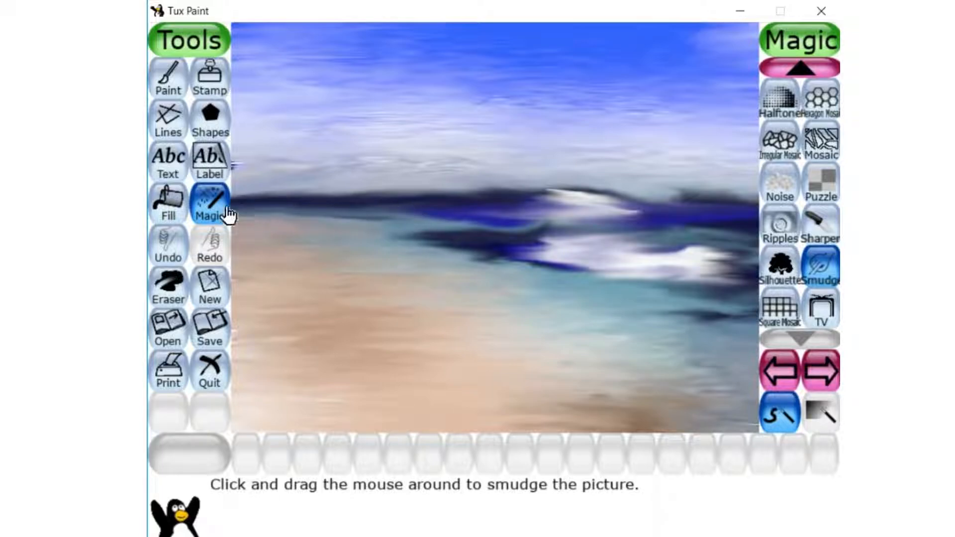
{"action": "mouse_move", "coordinate": [452, 200]}
{"action": "left_mouse_down"}
{"action": "mouse_move", "coordinate": [299, 200]}
{"action": "mouse_move", "coordinate": [646, 196]}
{"action": "mouse_move", "coordinate": [589, 220]}
{"action": "mouse_move", "coordinate": [539, 209]}
{"action": "mouse_move", "coordinate": [547, 201]}
{"action": "mouse_move", "coordinate": [758, 202]}
{"action": "mouse_move", "coordinate": [614, 202]}
{"action": "mouse_move", "coordinate": [714, 200]}
{"action": "mouse_move", "coordinate": [631, 202]}
{"action": "mouse_move", "coordinate": [745, 215]}
{"action": "left_mouse_up"}
{"action": "mouse_move", "coordinate": [672, 214]}
{"action": "left_mouse_down"}
{"action": "mouse_move", "coordinate": [713, 220]}
{"action": "mouse_move", "coordinate": [665, 217]}
{"action": "mouse_move", "coordinate": [739, 218]}
{"action": "mouse_move", "coordinate": [404, 205]}
{"action": "left_mouse_up"}
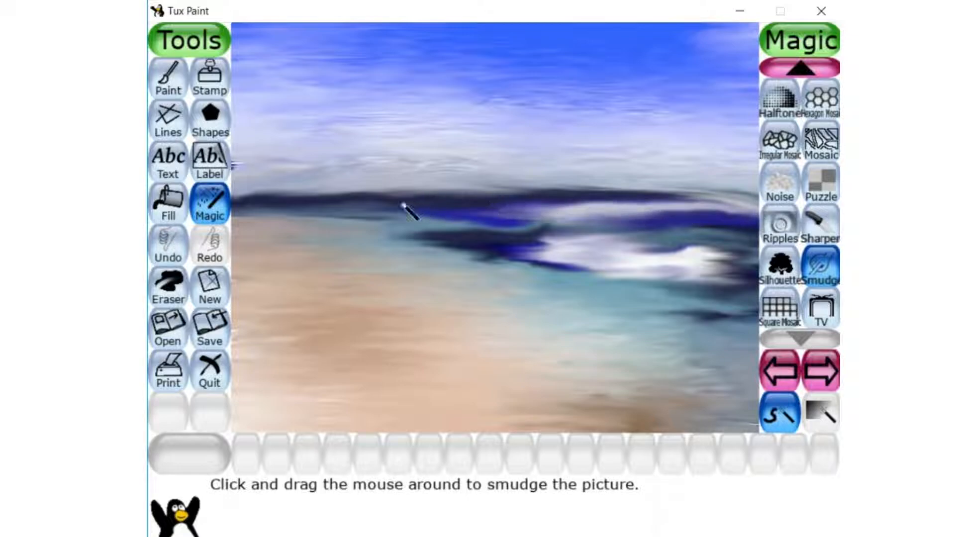
{"action": "left_click_drag", "start_coordinate": [469, 203], "coordinate": [393, 202]}
{"action": "left_click_drag", "start_coordinate": [538, 205], "coordinate": [219, 205]}
{"action": "left_click_drag", "start_coordinate": [376, 211], "coordinate": [233, 209]}
Step: Smudge the water between the two waves and below the lower crest, extending the dark streaks toward the shore and the right edge
{"action": "mouse_move", "coordinate": [397, 223]}
{"action": "left_mouse_down"}
{"action": "mouse_move", "coordinate": [544, 217]}
{"action": "mouse_move", "coordinate": [457, 224]}
{"action": "mouse_move", "coordinate": [590, 240]}
{"action": "mouse_move", "coordinate": [427, 235]}
{"action": "mouse_move", "coordinate": [746, 245]}
{"action": "mouse_move", "coordinate": [414, 246]}
{"action": "mouse_move", "coordinate": [681, 235]}
{"action": "mouse_move", "coordinate": [444, 237]}
{"action": "mouse_move", "coordinate": [549, 234]}
{"action": "mouse_move", "coordinate": [360, 229]}
{"action": "mouse_move", "coordinate": [486, 222]}
{"action": "mouse_move", "coordinate": [405, 217]}
{"action": "mouse_move", "coordinate": [539, 217]}
{"action": "mouse_move", "coordinate": [344, 217]}
{"action": "mouse_move", "coordinate": [659, 216]}
{"action": "mouse_move", "coordinate": [535, 201]}
{"action": "mouse_move", "coordinate": [706, 211]}
{"action": "mouse_move", "coordinate": [602, 214]}
{"action": "mouse_move", "coordinate": [756, 206]}
{"action": "mouse_move", "coordinate": [564, 211]}
{"action": "mouse_move", "coordinate": [672, 226]}
{"action": "mouse_move", "coordinate": [386, 209]}
{"action": "mouse_move", "coordinate": [651, 212]}
{"action": "mouse_move", "coordinate": [600, 205]}
{"action": "mouse_move", "coordinate": [381, 211]}
{"action": "mouse_move", "coordinate": [631, 226]}
{"action": "mouse_move", "coordinate": [518, 227]}
{"action": "mouse_move", "coordinate": [547, 234]}
{"action": "left_mouse_up"}
{"action": "mouse_move", "coordinate": [613, 232]}
{"action": "left_mouse_down"}
{"action": "mouse_move", "coordinate": [577, 219]}
{"action": "mouse_move", "coordinate": [706, 209]}
{"action": "mouse_move", "coordinate": [645, 239]}
{"action": "mouse_move", "coordinate": [641, 211]}
{"action": "mouse_move", "coordinate": [554, 230]}
{"action": "mouse_move", "coordinate": [714, 224]}
{"action": "mouse_move", "coordinate": [668, 226]}
{"action": "mouse_move", "coordinate": [666, 214]}
{"action": "mouse_move", "coordinate": [648, 240]}
{"action": "mouse_move", "coordinate": [697, 251]}
{"action": "mouse_move", "coordinate": [674, 229]}
{"action": "mouse_move", "coordinate": [650, 234]}
{"action": "mouse_move", "coordinate": [699, 218]}
{"action": "mouse_move", "coordinate": [735, 238]}
{"action": "mouse_move", "coordinate": [558, 264]}
{"action": "mouse_move", "coordinate": [735, 284]}
{"action": "mouse_move", "coordinate": [595, 283]}
{"action": "mouse_move", "coordinate": [614, 273]}
{"action": "mouse_move", "coordinate": [739, 297]}
{"action": "mouse_move", "coordinate": [674, 309]}
{"action": "mouse_move", "coordinate": [686, 320]}
{"action": "mouse_move", "coordinate": [762, 320]}
{"action": "mouse_move", "coordinate": [703, 332]}
{"action": "mouse_move", "coordinate": [733, 299]}
{"action": "mouse_move", "coordinate": [696, 278]}
{"action": "mouse_move", "coordinate": [743, 255]}
{"action": "mouse_move", "coordinate": [630, 278]}
{"action": "mouse_move", "coordinate": [703, 271]}
{"action": "mouse_move", "coordinate": [577, 245]}
{"action": "mouse_move", "coordinate": [669, 223]}
{"action": "left_mouse_up"}
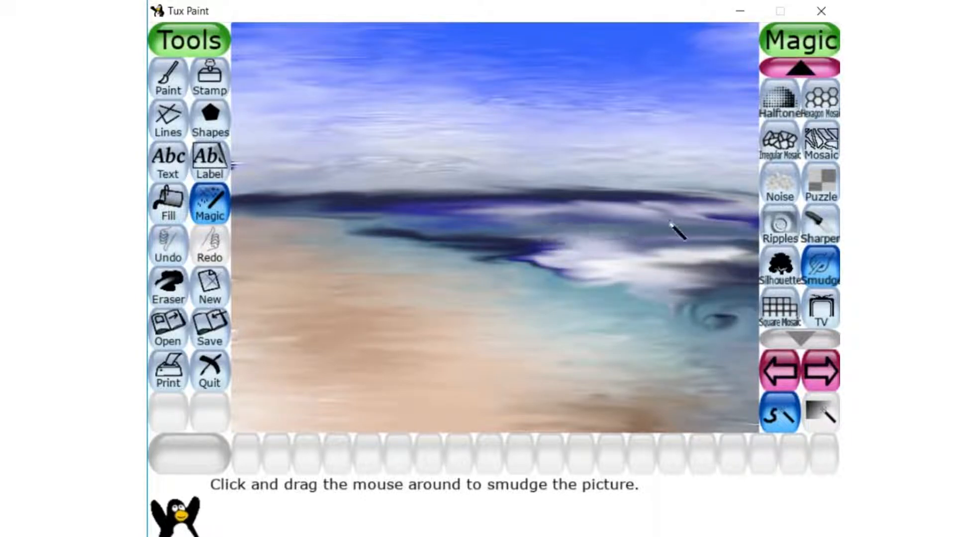
{"action": "mouse_move", "coordinate": [485, 233]}
{"action": "left_mouse_down"}
{"action": "mouse_move", "coordinate": [572, 247]}
{"action": "mouse_move", "coordinate": [667, 237]}
{"action": "mouse_move", "coordinate": [567, 255]}
{"action": "mouse_move", "coordinate": [745, 285]}
{"action": "mouse_move", "coordinate": [721, 309]}
{"action": "mouse_move", "coordinate": [667, 320]}
{"action": "mouse_move", "coordinate": [669, 311]}
{"action": "mouse_move", "coordinate": [516, 301]}
{"action": "mouse_move", "coordinate": [592, 311]}
{"action": "mouse_move", "coordinate": [758, 307]}
{"action": "mouse_move", "coordinate": [651, 314]}
{"action": "mouse_move", "coordinate": [787, 334]}
{"action": "left_mouse_up"}
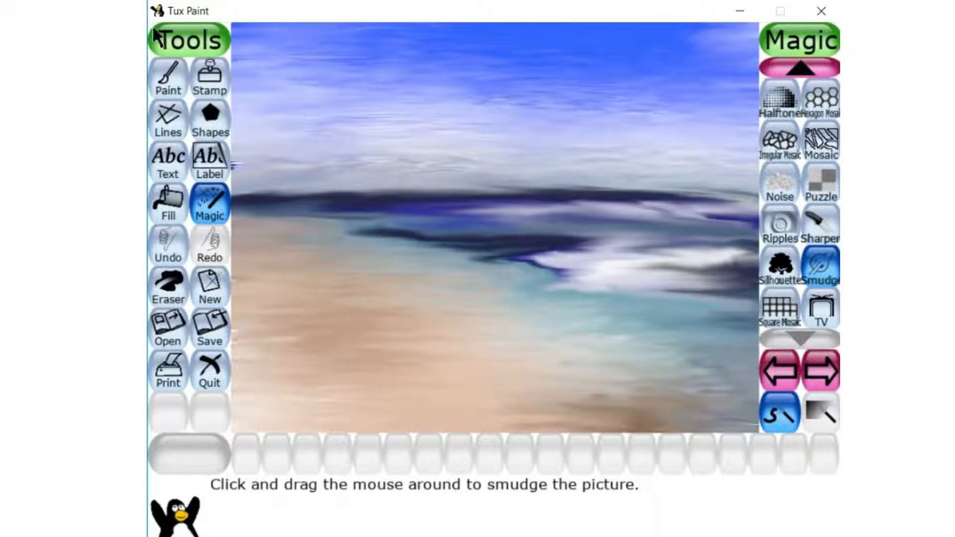
Step: Mix a muted teal and paint patches of it on the horizon band, between the waves and around the lower foam
{"action": "left_click", "coordinate": [162, 78]}
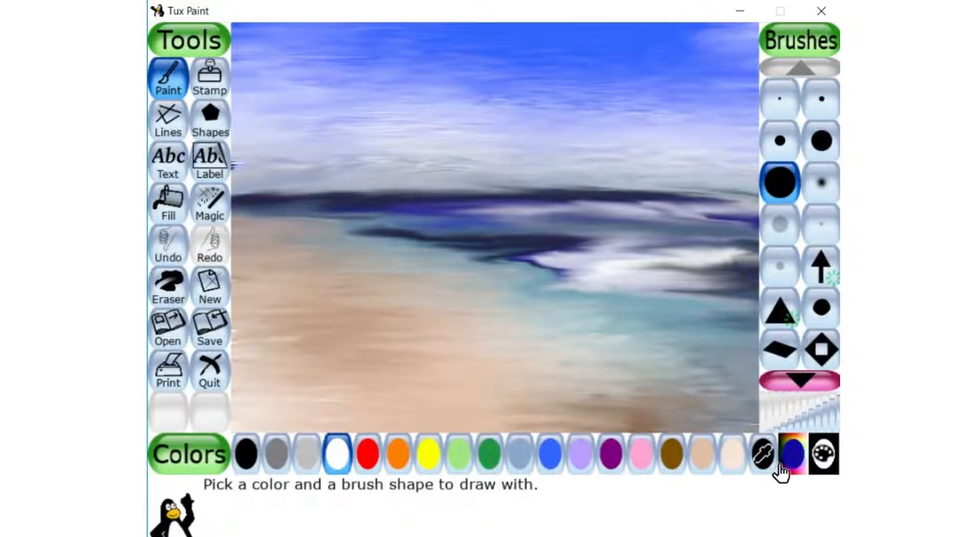
{"action": "left_click", "coordinate": [824, 454]}
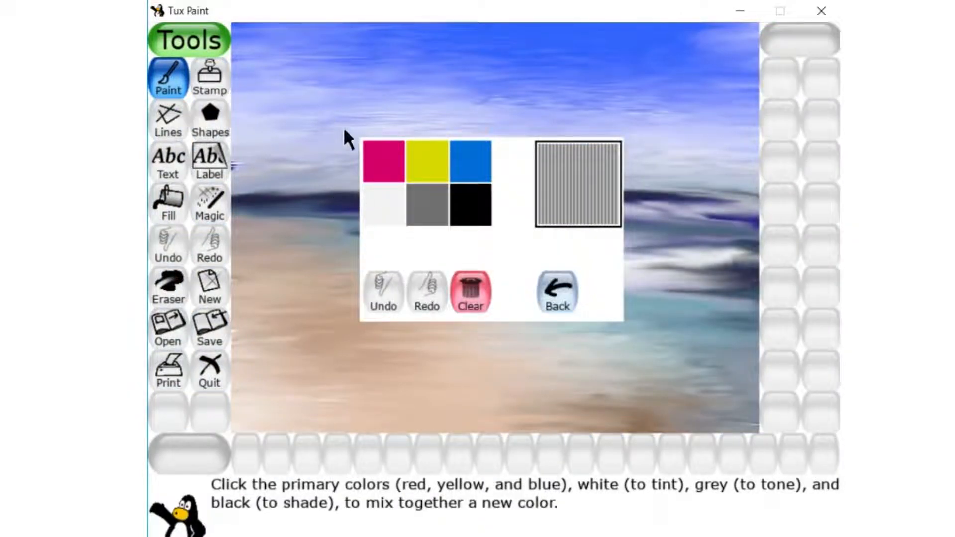
{"action": "left_click", "coordinate": [556, 288]}
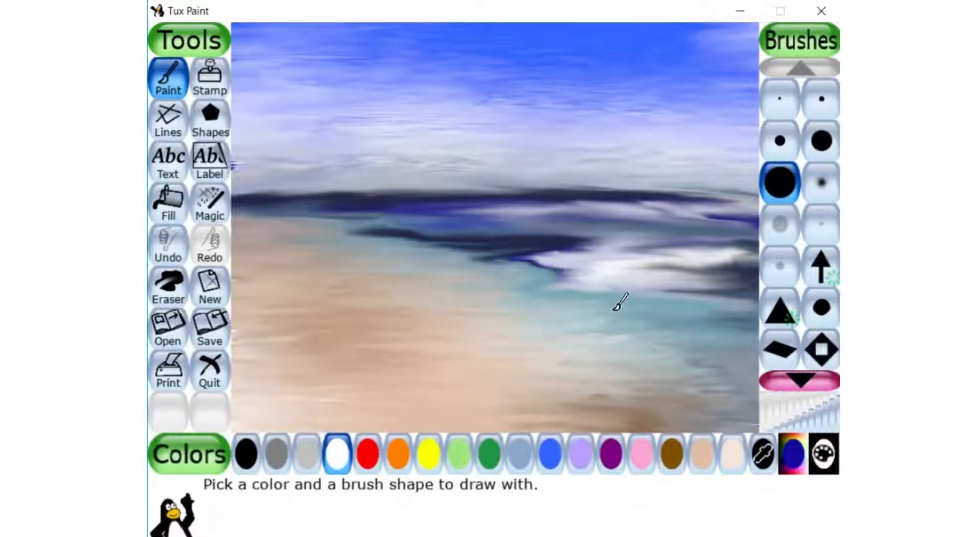
{"action": "left_click", "coordinate": [792, 468]}
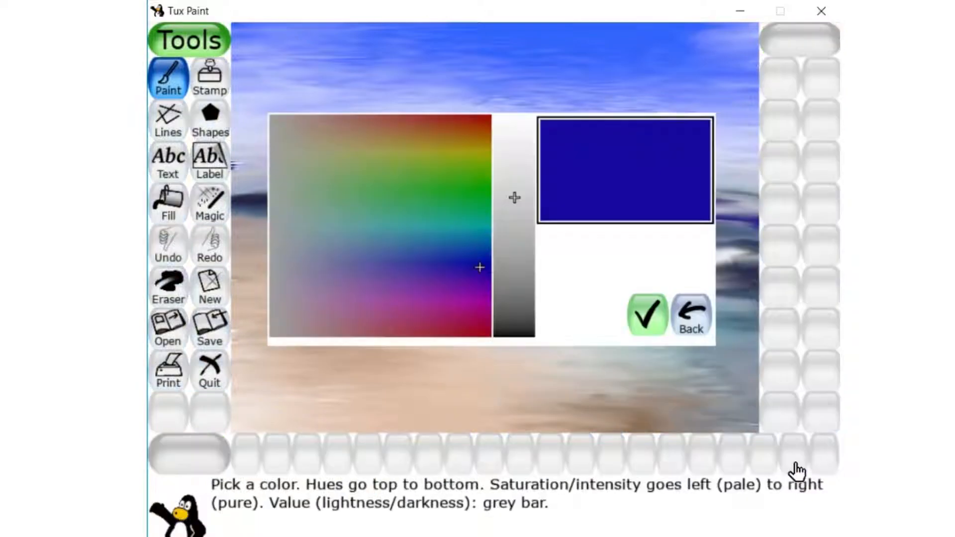
{"action": "left_click", "coordinate": [381, 236]}
{"action": "left_click", "coordinate": [645, 319]}
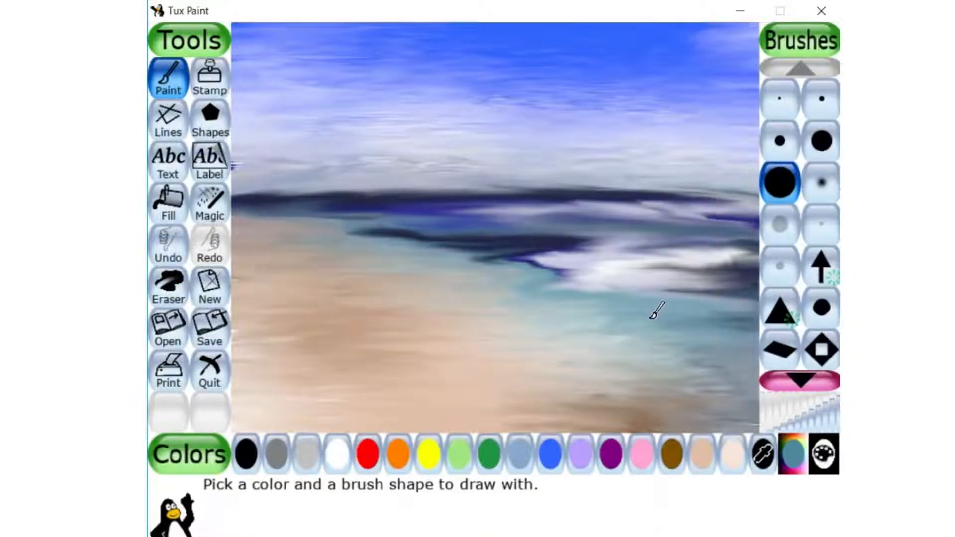
{"action": "left_click_drag", "start_coordinate": [517, 240], "coordinate": [593, 235]}
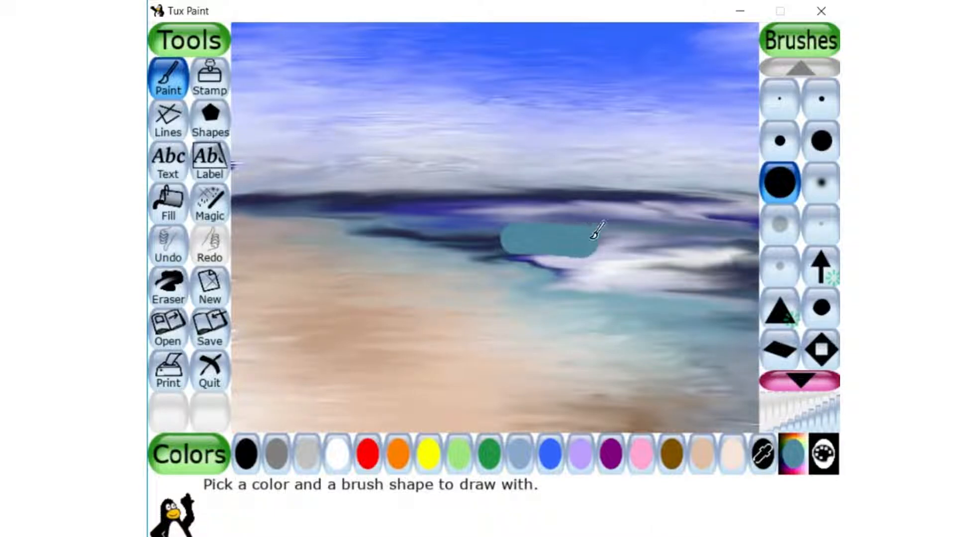
{"action": "left_click_drag", "start_coordinate": [649, 203], "coordinate": [696, 197]}
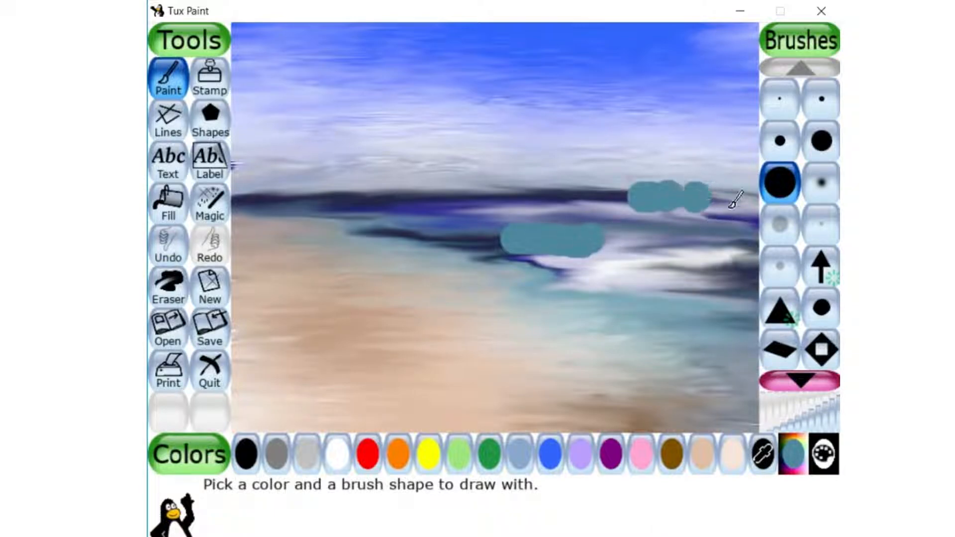
{"action": "left_click", "coordinate": [739, 267]}
{"action": "left_click", "coordinate": [665, 287]}
{"action": "left_click", "coordinate": [406, 203]}
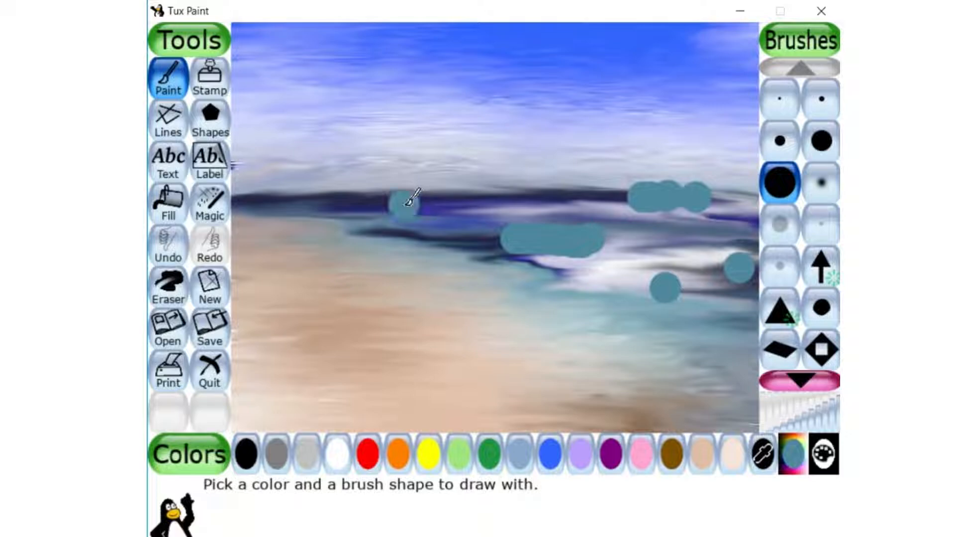
Step: Darken the teal and scatter single dabs of it along the horizon band and across both waves
{"action": "left_click", "coordinate": [794, 458]}
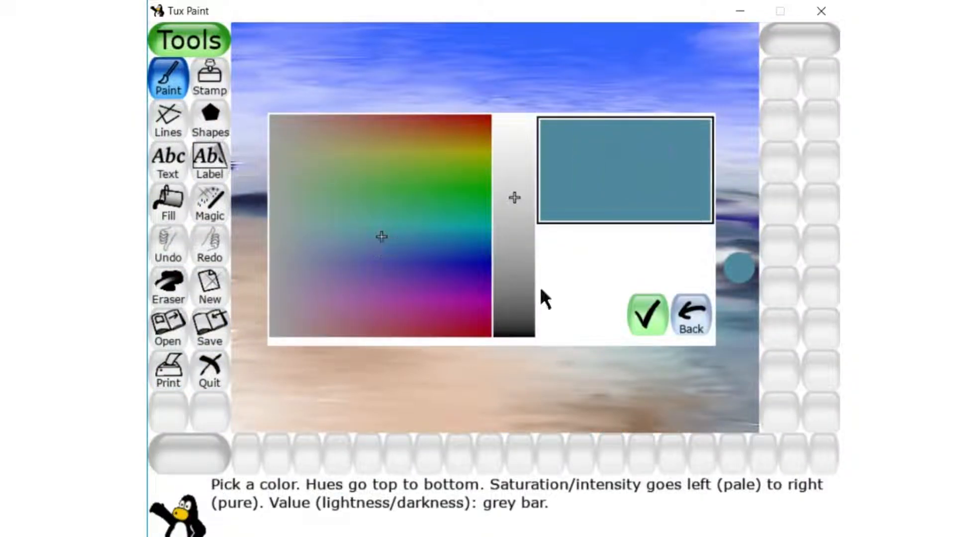
{"action": "left_click", "coordinate": [514, 251]}
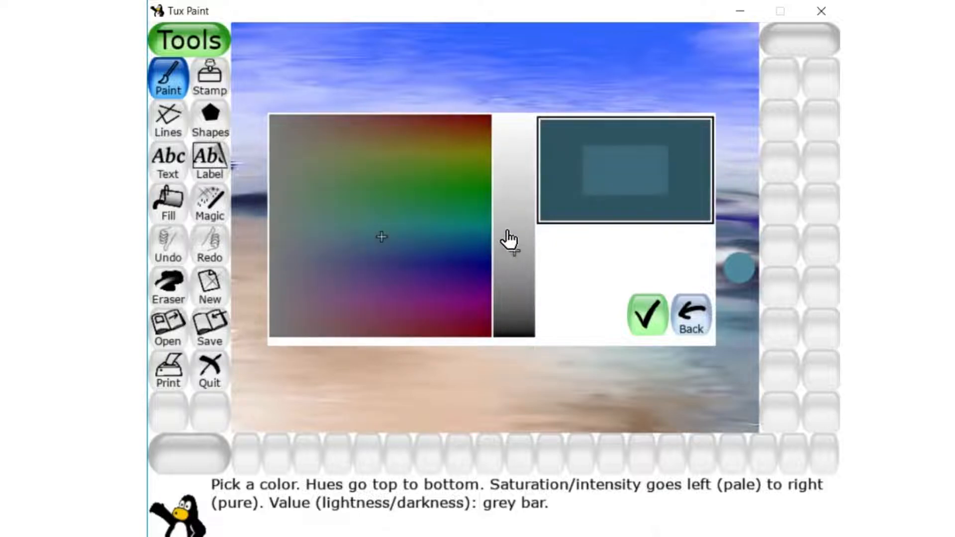
{"action": "left_click", "coordinate": [649, 313]}
{"action": "left_click", "coordinate": [709, 300]}
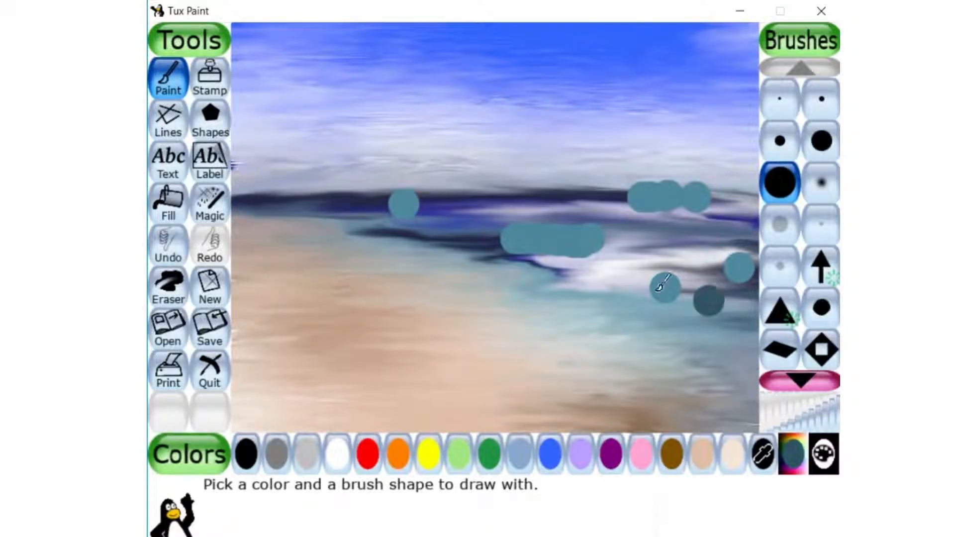
{"action": "left_click", "coordinate": [587, 284]}
{"action": "left_click", "coordinate": [489, 209]}
{"action": "left_click", "coordinate": [583, 199]}
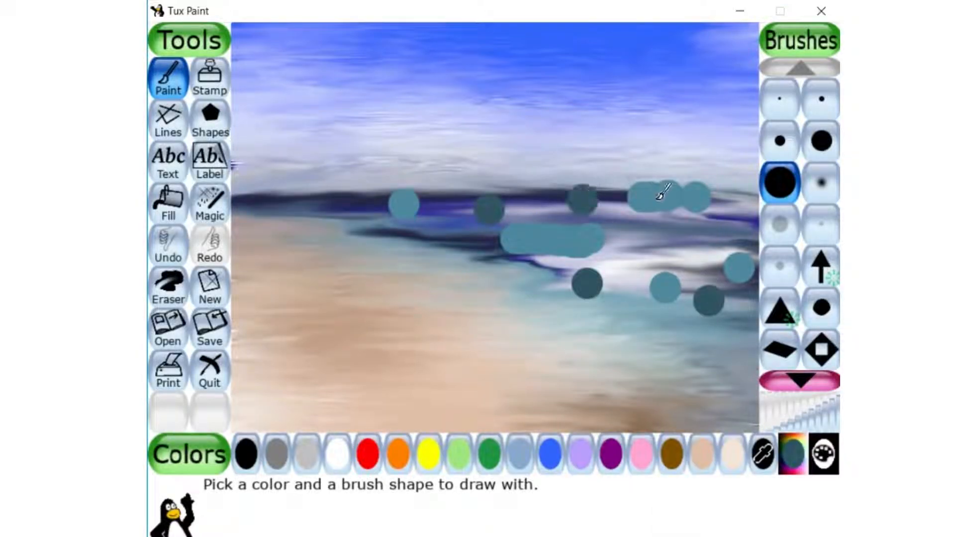
{"action": "left_click", "coordinate": [667, 248]}
{"action": "left_click", "coordinate": [254, 202]}
{"action": "left_click", "coordinate": [363, 205]}
{"action": "left_click", "coordinate": [438, 231]}
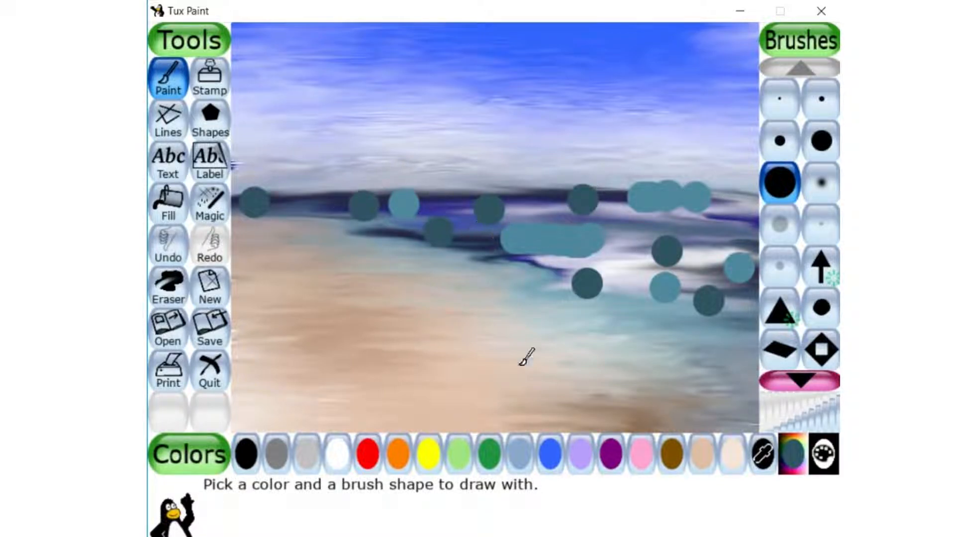
Step: Dab four white foam spots along the shallow water's edge, two near the middle and two farther right
{"action": "left_click", "coordinate": [338, 467]}
{"action": "left_click", "coordinate": [473, 258]}
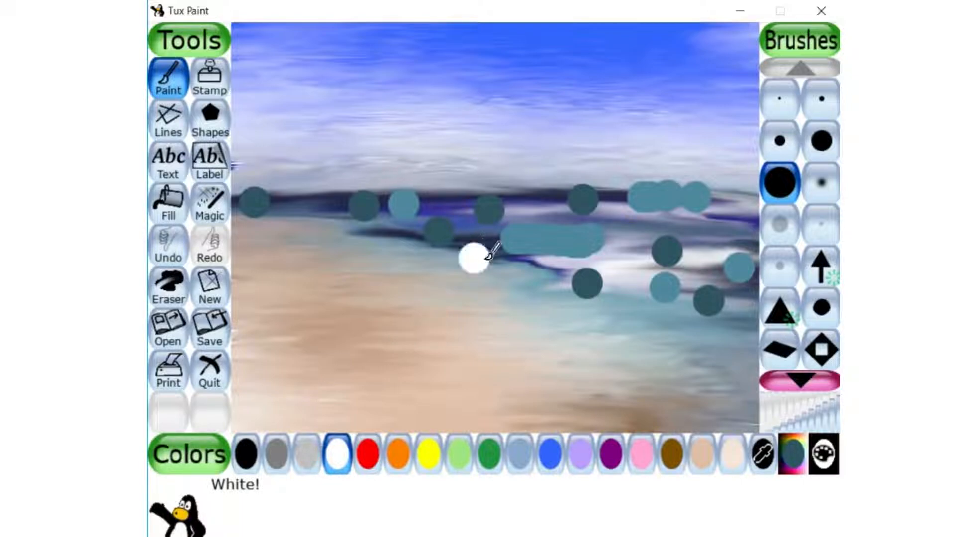
{"action": "left_click", "coordinate": [494, 269]}
{"action": "left_click", "coordinate": [616, 315]}
{"action": "left_click", "coordinate": [653, 330]}
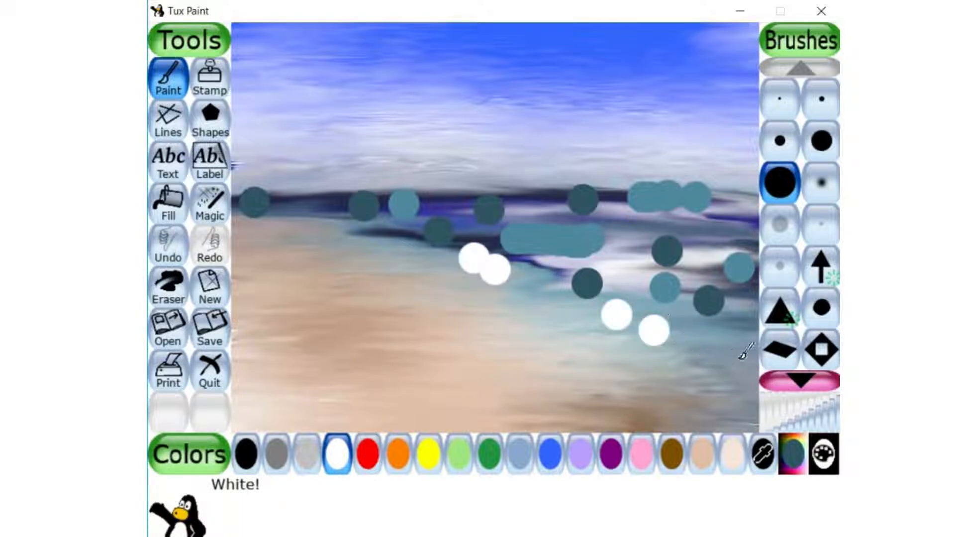
Step: Smudge the teal and white dabs along the horizon band, across both waves and into the shoreline foam
{"action": "left_click", "coordinate": [211, 204]}
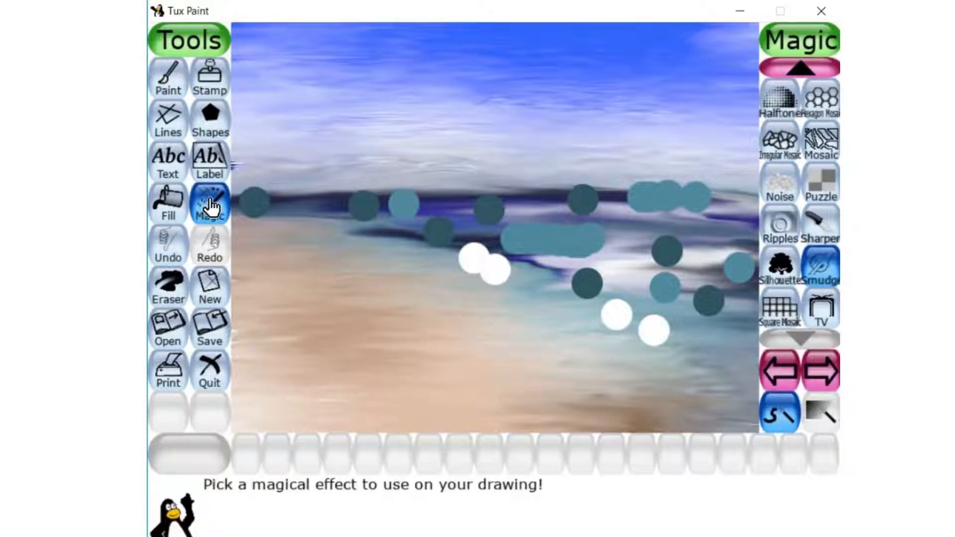
{"action": "mouse_move", "coordinate": [251, 203]}
{"action": "left_mouse_down"}
{"action": "mouse_move", "coordinate": [328, 213]}
{"action": "mouse_move", "coordinate": [387, 212]}
{"action": "mouse_move", "coordinate": [265, 205]}
{"action": "mouse_move", "coordinate": [391, 207]}
{"action": "mouse_move", "coordinate": [286, 200]}
{"action": "mouse_move", "coordinate": [385, 202]}
{"action": "left_mouse_up"}
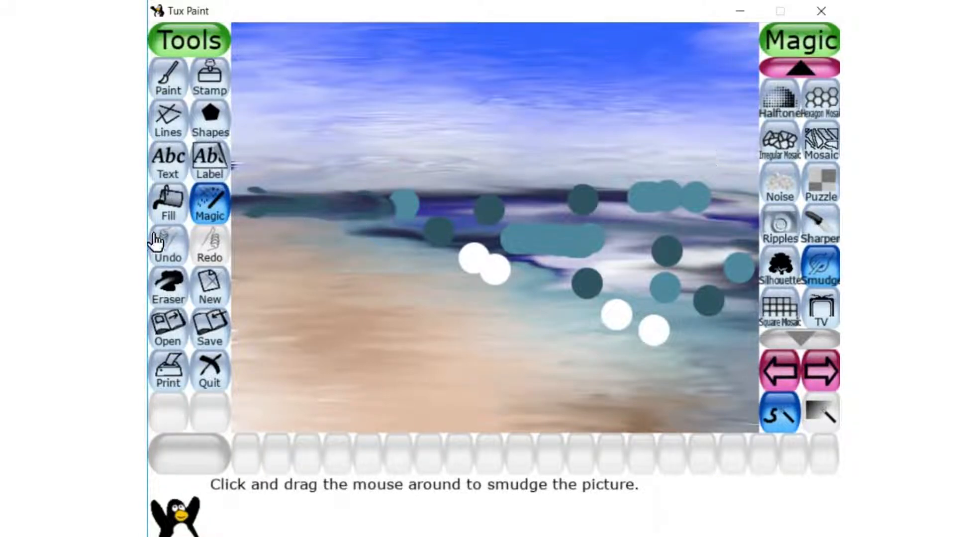
{"action": "mouse_move", "coordinate": [442, 191]}
{"action": "left_mouse_down"}
{"action": "mouse_move", "coordinate": [376, 209]}
{"action": "mouse_move", "coordinate": [503, 204]}
{"action": "mouse_move", "coordinate": [618, 215]}
{"action": "mouse_move", "coordinate": [309, 208]}
{"action": "left_mouse_up"}
{"action": "mouse_move", "coordinate": [413, 211]}
{"action": "left_mouse_down"}
{"action": "mouse_move", "coordinate": [529, 189]}
{"action": "mouse_move", "coordinate": [336, 208]}
{"action": "mouse_move", "coordinate": [702, 193]}
{"action": "mouse_move", "coordinate": [595, 195]}
{"action": "mouse_move", "coordinate": [685, 195]}
{"action": "mouse_move", "coordinate": [644, 209]}
{"action": "mouse_move", "coordinate": [717, 218]}
{"action": "mouse_move", "coordinate": [529, 222]}
{"action": "mouse_move", "coordinate": [706, 235]}
{"action": "mouse_move", "coordinate": [722, 247]}
{"action": "mouse_move", "coordinate": [526, 279]}
{"action": "mouse_move", "coordinate": [718, 302]}
{"action": "mouse_move", "coordinate": [732, 324]}
{"action": "mouse_move", "coordinate": [720, 338]}
{"action": "mouse_move", "coordinate": [619, 343]}
{"action": "mouse_move", "coordinate": [607, 336]}
{"action": "mouse_move", "coordinate": [634, 324]}
{"action": "mouse_move", "coordinate": [629, 305]}
{"action": "mouse_move", "coordinate": [512, 290]}
{"action": "mouse_move", "coordinate": [510, 273]}
{"action": "mouse_move", "coordinate": [572, 265]}
{"action": "mouse_move", "coordinate": [625, 274]}
{"action": "mouse_move", "coordinate": [528, 266]}
{"action": "mouse_move", "coordinate": [486, 287]}
{"action": "mouse_move", "coordinate": [574, 273]}
{"action": "mouse_move", "coordinate": [510, 271]}
{"action": "mouse_move", "coordinate": [580, 276]}
{"action": "mouse_move", "coordinate": [597, 316]}
{"action": "mouse_move", "coordinate": [641, 318]}
{"action": "mouse_move", "coordinate": [539, 308]}
{"action": "mouse_move", "coordinate": [668, 328]}
{"action": "mouse_move", "coordinate": [710, 359]}
{"action": "mouse_move", "coordinate": [672, 340]}
{"action": "mouse_move", "coordinate": [733, 332]}
{"action": "mouse_move", "coordinate": [540, 321]}
{"action": "mouse_move", "coordinate": [712, 302]}
{"action": "mouse_move", "coordinate": [549, 279]}
{"action": "mouse_move", "coordinate": [715, 267]}
{"action": "mouse_move", "coordinate": [613, 259]}
{"action": "mouse_move", "coordinate": [680, 246]}
{"action": "left_mouse_up"}
{"action": "mouse_move", "coordinate": [608, 256]}
{"action": "left_mouse_down"}
{"action": "mouse_move", "coordinate": [481, 259]}
{"action": "mouse_move", "coordinate": [545, 241]}
{"action": "mouse_move", "coordinate": [329, 228]}
{"action": "mouse_move", "coordinate": [499, 250]}
{"action": "mouse_move", "coordinate": [510, 297]}
{"action": "mouse_move", "coordinate": [577, 319]}
{"action": "mouse_move", "coordinate": [662, 319]}
{"action": "mouse_move", "coordinate": [521, 277]}
{"action": "mouse_move", "coordinate": [469, 278]}
{"action": "mouse_move", "coordinate": [474, 260]}
{"action": "mouse_move", "coordinate": [399, 242]}
{"action": "mouse_move", "coordinate": [484, 249]}
{"action": "mouse_move", "coordinate": [465, 262]}
{"action": "mouse_move", "coordinate": [349, 226]}
{"action": "mouse_move", "coordinate": [442, 220]}
{"action": "mouse_move", "coordinate": [480, 230]}
{"action": "mouse_move", "coordinate": [519, 245]}
{"action": "mouse_move", "coordinate": [508, 263]}
{"action": "mouse_move", "coordinate": [547, 273]}
{"action": "mouse_move", "coordinate": [563, 295]}
{"action": "mouse_move", "coordinate": [743, 329]}
{"action": "mouse_move", "coordinate": [695, 324]}
{"action": "mouse_move", "coordinate": [684, 335]}
{"action": "mouse_move", "coordinate": [724, 329]}
{"action": "mouse_move", "coordinate": [765, 360]}
{"action": "left_mouse_up"}
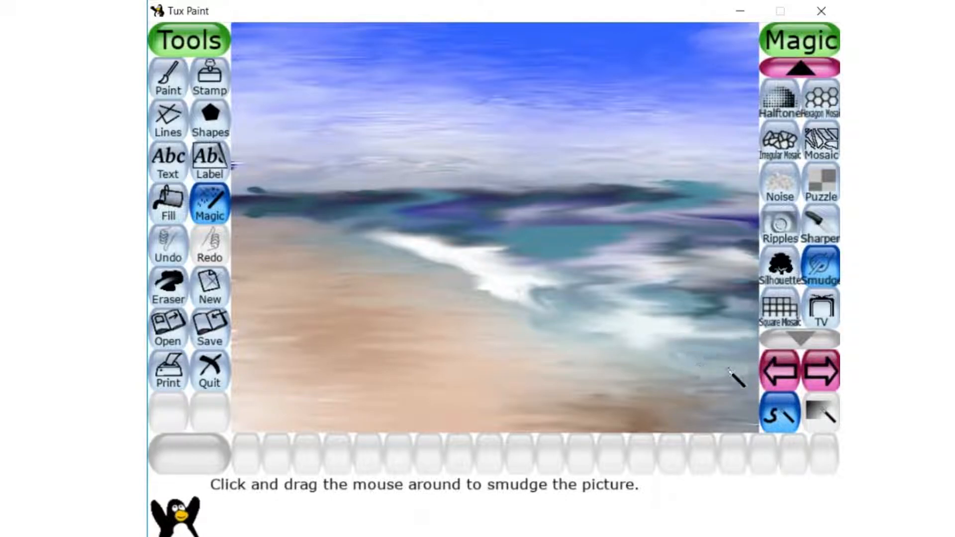
{"action": "mouse_move", "coordinate": [527, 238]}
{"action": "left_mouse_down"}
{"action": "mouse_move", "coordinate": [727, 241]}
{"action": "mouse_move", "coordinate": [512, 231]}
{"action": "mouse_move", "coordinate": [648, 218]}
{"action": "mouse_move", "coordinate": [624, 215]}
{"action": "mouse_move", "coordinate": [465, 212]}
{"action": "mouse_move", "coordinate": [698, 227]}
{"action": "mouse_move", "coordinate": [582, 233]}
{"action": "mouse_move", "coordinate": [604, 228]}
{"action": "left_mouse_up"}
Step: Apply Ripples to the water near the picture's right edge, and smudge the rings into the waves and horizon
{"action": "mouse_move", "coordinate": [703, 238]}
{"action": "left_mouse_down"}
{"action": "mouse_move", "coordinate": [741, 257]}
{"action": "mouse_move", "coordinate": [655, 267]}
{"action": "mouse_move", "coordinate": [737, 242]}
{"action": "left_mouse_up"}
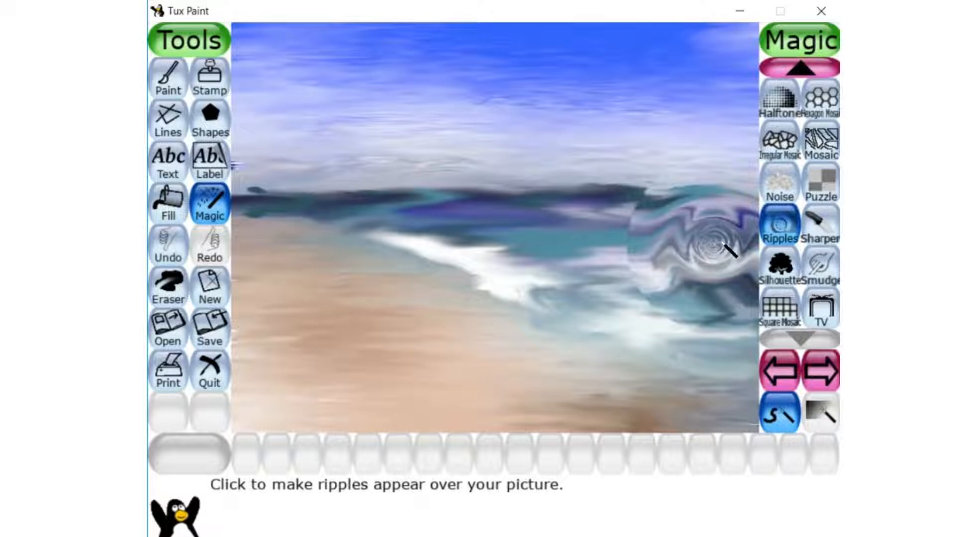
{"action": "left_click", "coordinate": [658, 230]}
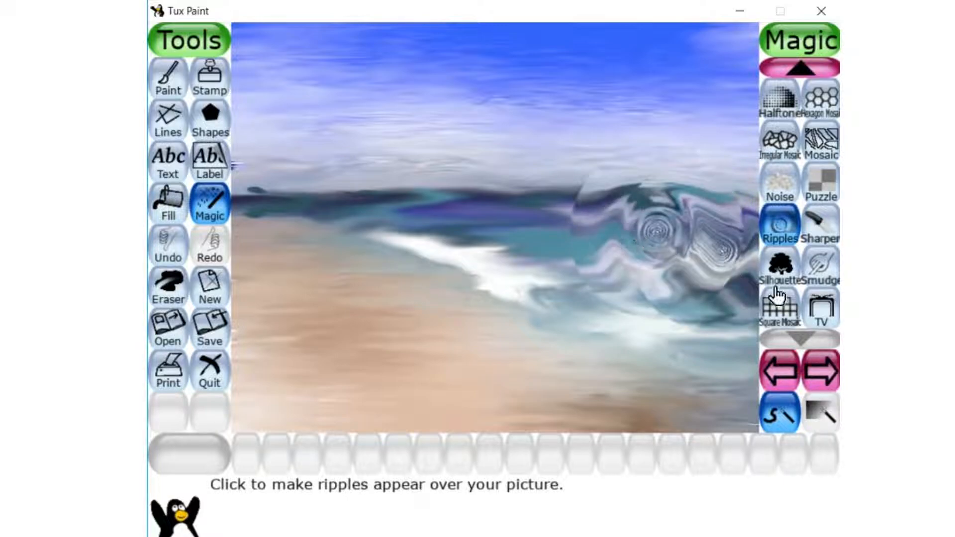
{"action": "left_click", "coordinate": [821, 266]}
{"action": "mouse_move", "coordinate": [706, 258]}
{"action": "left_mouse_down"}
{"action": "mouse_move", "coordinate": [532, 241]}
{"action": "mouse_move", "coordinate": [537, 228]}
{"action": "mouse_move", "coordinate": [727, 212]}
{"action": "mouse_move", "coordinate": [659, 201]}
{"action": "mouse_move", "coordinate": [566, 227]}
{"action": "mouse_move", "coordinate": [574, 259]}
{"action": "mouse_move", "coordinate": [750, 272]}
{"action": "mouse_move", "coordinate": [777, 285]}
{"action": "mouse_move", "coordinate": [755, 294]}
{"action": "mouse_move", "coordinate": [788, 300]}
{"action": "mouse_move", "coordinate": [736, 335]}
{"action": "mouse_move", "coordinate": [766, 353]}
{"action": "left_mouse_up"}
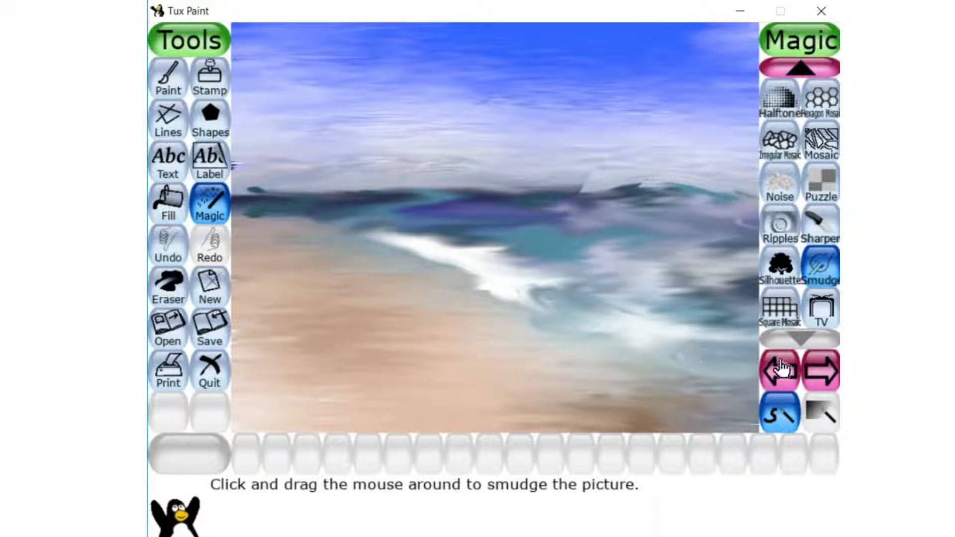
{"action": "mouse_move", "coordinate": [526, 201]}
{"action": "left_mouse_down"}
{"action": "mouse_move", "coordinate": [750, 196]}
{"action": "mouse_move", "coordinate": [504, 198]}
{"action": "mouse_move", "coordinate": [737, 190]}
{"action": "mouse_move", "coordinate": [530, 193]}
{"action": "mouse_move", "coordinate": [724, 165]}
{"action": "left_mouse_up"}
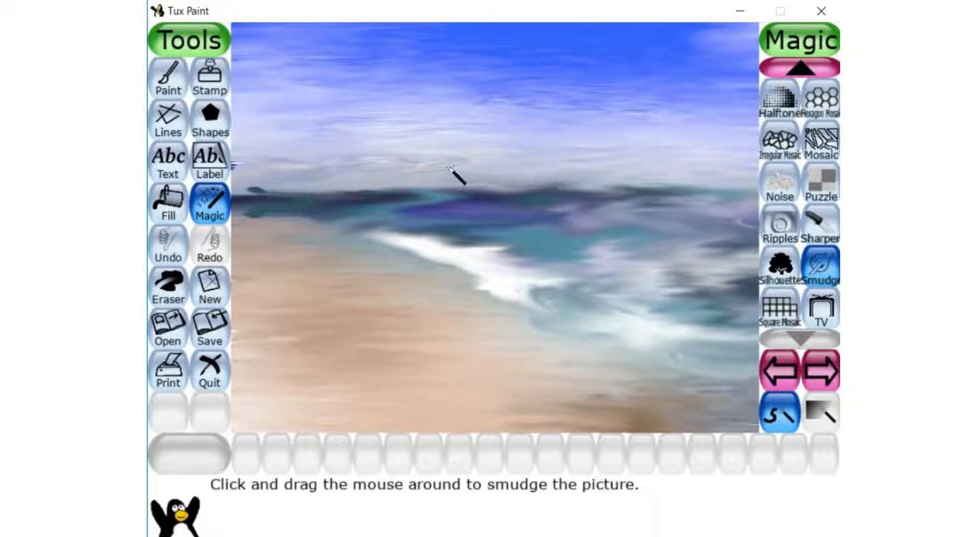
Step: Smudge along the horizon and stretch the teal and white water between the waves toward the right edge
{"action": "mouse_move", "coordinate": [391, 177]}
{"action": "left_mouse_down"}
{"action": "mouse_move", "coordinate": [466, 188]}
{"action": "mouse_move", "coordinate": [654, 185]}
{"action": "mouse_move", "coordinate": [668, 210]}
{"action": "mouse_move", "coordinate": [454, 209]}
{"action": "mouse_move", "coordinate": [582, 218]}
{"action": "mouse_move", "coordinate": [529, 228]}
{"action": "mouse_move", "coordinate": [718, 230]}
{"action": "left_mouse_up"}
{"action": "mouse_move", "coordinate": [515, 220]}
{"action": "left_mouse_down"}
{"action": "mouse_move", "coordinate": [556, 249]}
{"action": "mouse_move", "coordinate": [688, 263]}
{"action": "mouse_move", "coordinate": [562, 275]}
{"action": "mouse_move", "coordinate": [618, 293]}
{"action": "mouse_move", "coordinate": [734, 304]}
{"action": "left_mouse_up"}
{"action": "mouse_move", "coordinate": [583, 239]}
{"action": "left_mouse_down"}
{"action": "mouse_move", "coordinate": [685, 249]}
{"action": "mouse_move", "coordinate": [590, 257]}
{"action": "mouse_move", "coordinate": [591, 249]}
{"action": "mouse_move", "coordinate": [747, 250]}
{"action": "mouse_move", "coordinate": [547, 262]}
{"action": "mouse_move", "coordinate": [675, 263]}
{"action": "mouse_move", "coordinate": [706, 261]}
{"action": "mouse_move", "coordinate": [593, 250]}
{"action": "mouse_move", "coordinate": [746, 247]}
{"action": "left_mouse_up"}
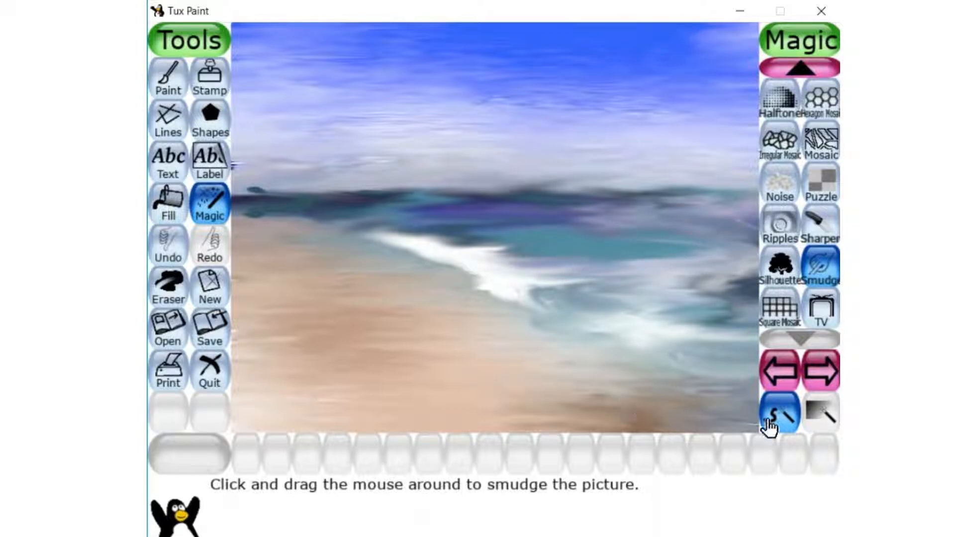
Step: Paint a dark teal patch in the water at the picture's lower right and smudge it toward the foam
{"action": "left_click", "coordinate": [180, 62]}
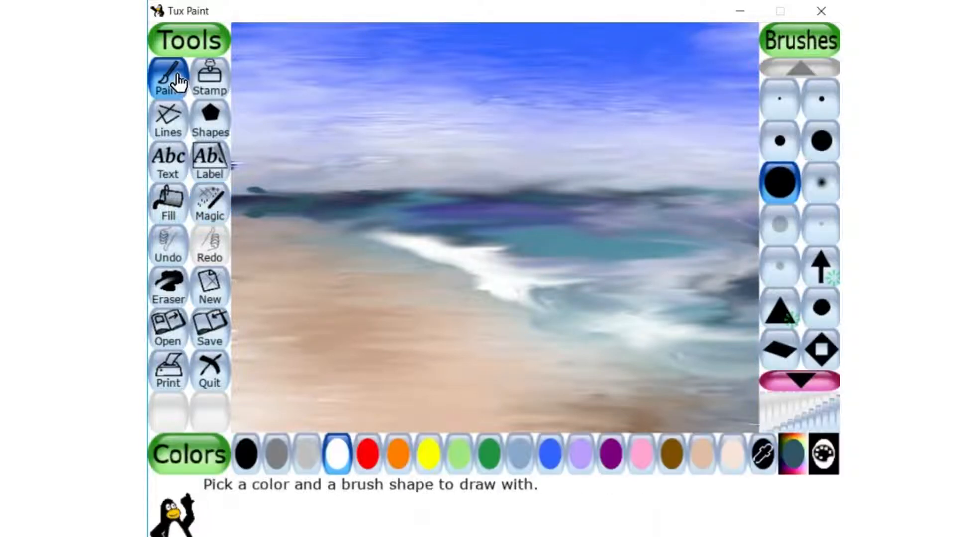
{"action": "left_click", "coordinate": [793, 454]}
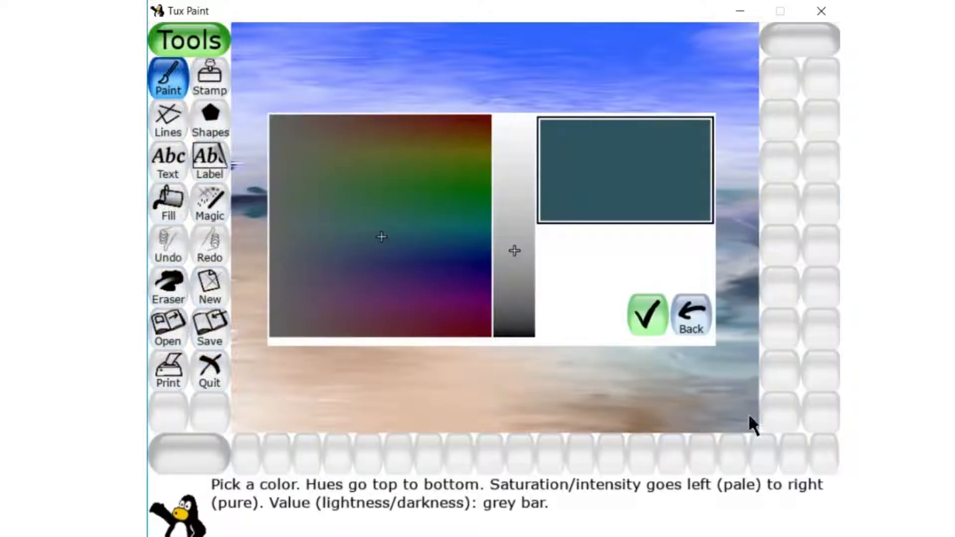
{"action": "left_click", "coordinate": [635, 319]}
{"action": "mouse_move", "coordinate": [692, 346]}
{"action": "left_mouse_down"}
{"action": "mouse_move", "coordinate": [744, 390]}
{"action": "mouse_move", "coordinate": [754, 353]}
{"action": "left_mouse_up"}
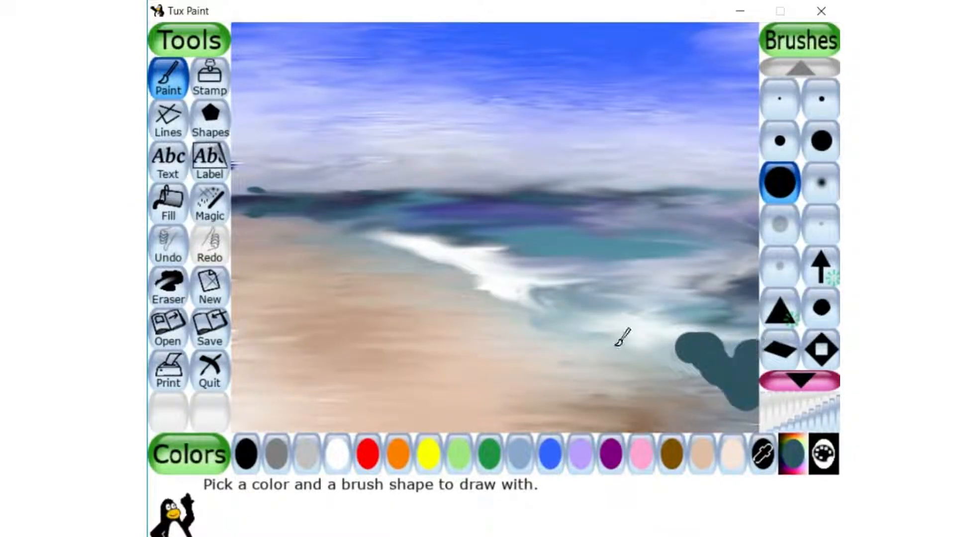
{"action": "left_click", "coordinate": [222, 212]}
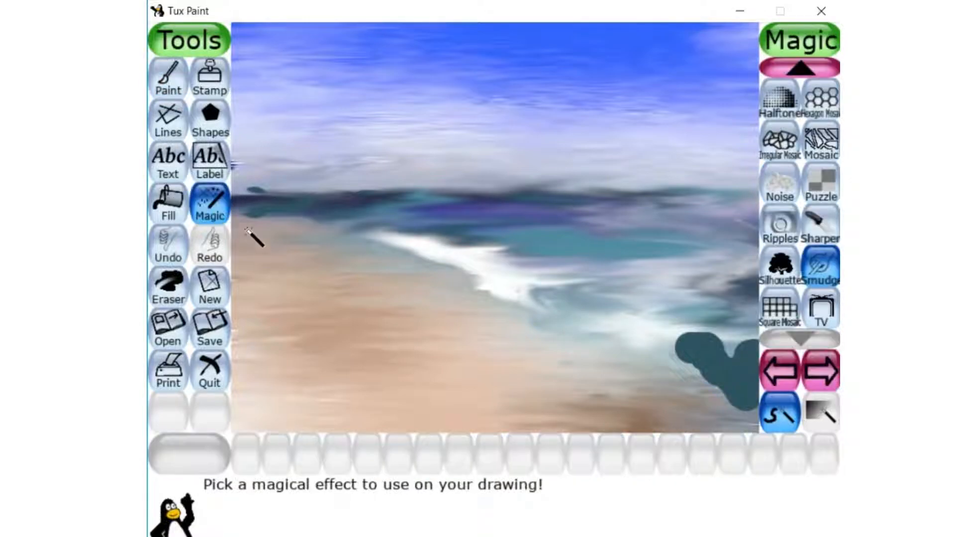
{"action": "mouse_move", "coordinate": [704, 343]}
{"action": "left_mouse_down"}
{"action": "mouse_move", "coordinate": [595, 338]}
{"action": "mouse_move", "coordinate": [674, 338]}
{"action": "mouse_move", "coordinate": [755, 379]}
{"action": "mouse_move", "coordinate": [745, 402]}
{"action": "mouse_move", "coordinate": [761, 414]}
{"action": "mouse_move", "coordinate": [721, 393]}
{"action": "mouse_move", "coordinate": [716, 357]}
{"action": "mouse_move", "coordinate": [625, 333]}
{"action": "mouse_move", "coordinate": [735, 400]}
{"action": "mouse_move", "coordinate": [718, 402]}
{"action": "mouse_move", "coordinate": [685, 356]}
{"action": "mouse_move", "coordinate": [626, 340]}
{"action": "left_mouse_up"}
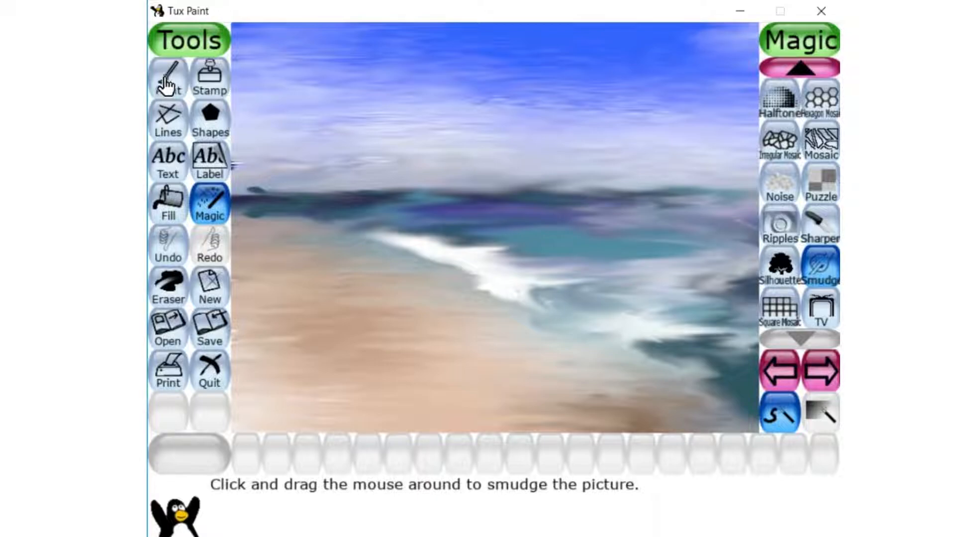
Step: Stamp a mirrored palm tree at the largest size, with its trunk standing on the sand left of the waves
{"action": "left_click", "coordinate": [219, 87]}
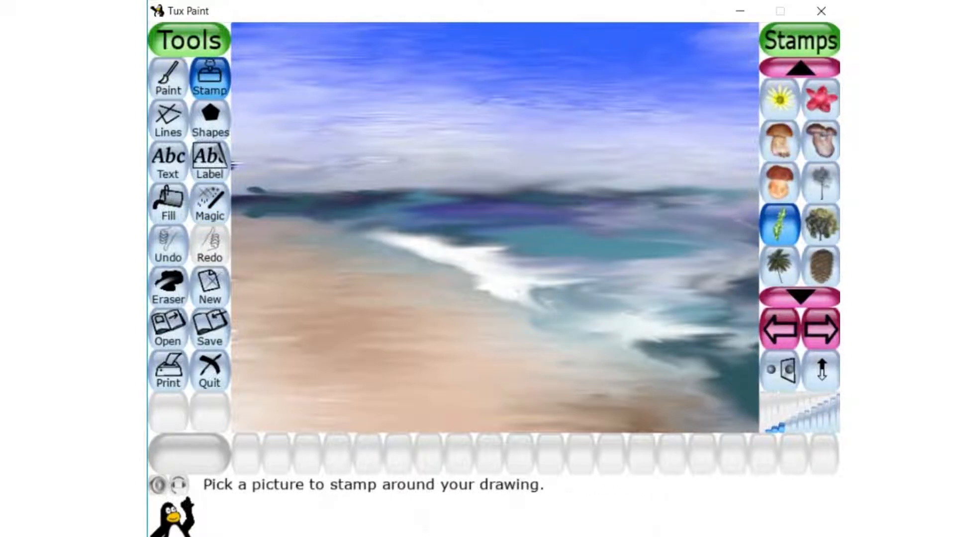
{"action": "left_click", "coordinate": [779, 263]}
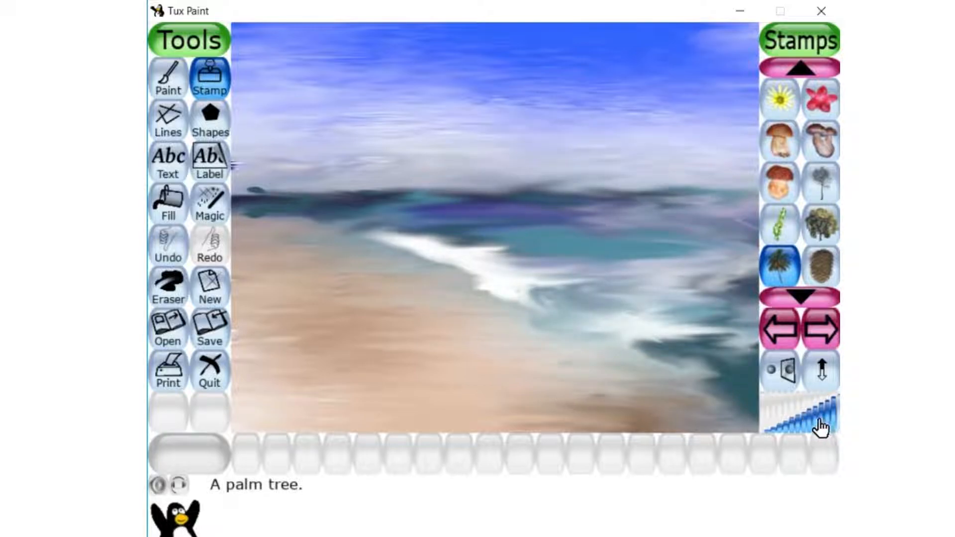
{"action": "left_click", "coordinate": [786, 374]}
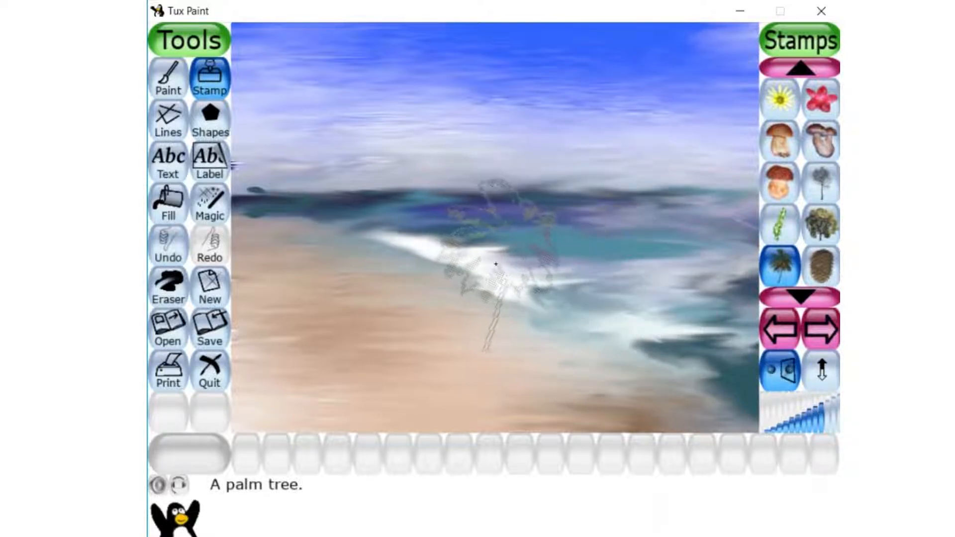
{"action": "left_click", "coordinate": [828, 427]}
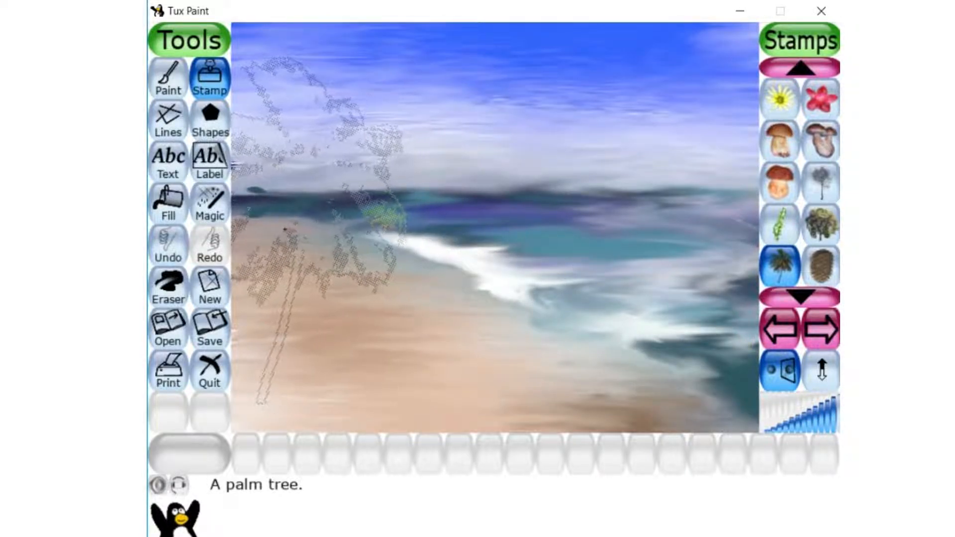
{"action": "left_click", "coordinate": [319, 229]}
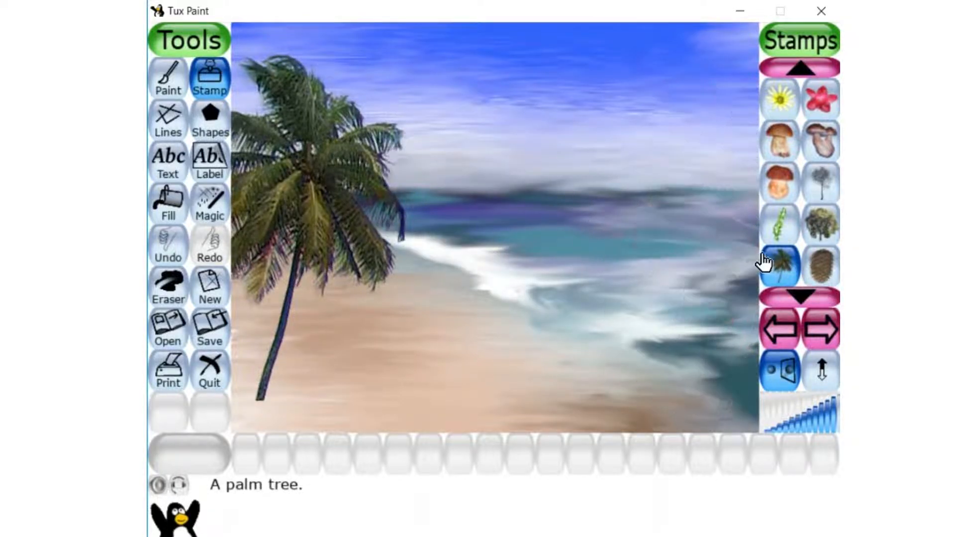
{"action": "key", "text": "ctrl+z"}
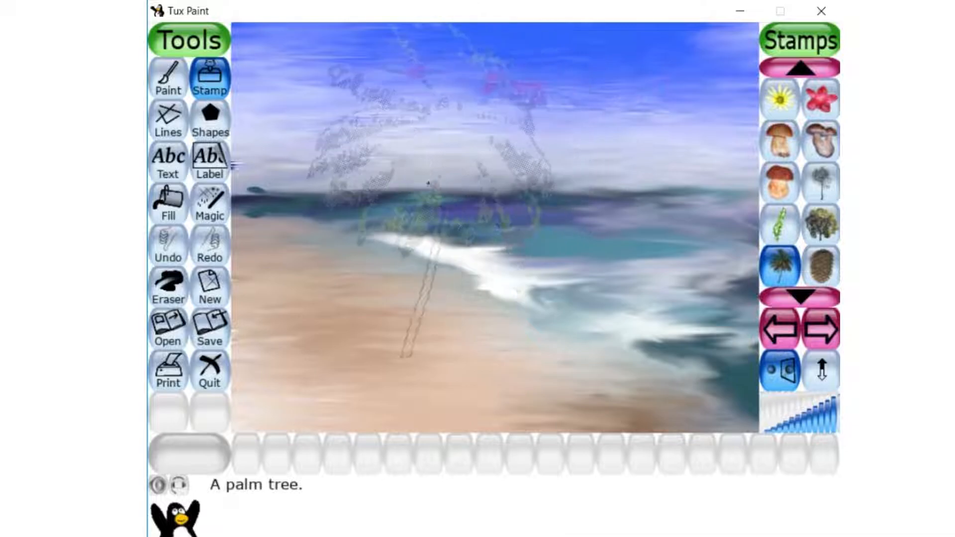
{"action": "left_click", "coordinate": [380, 191]}
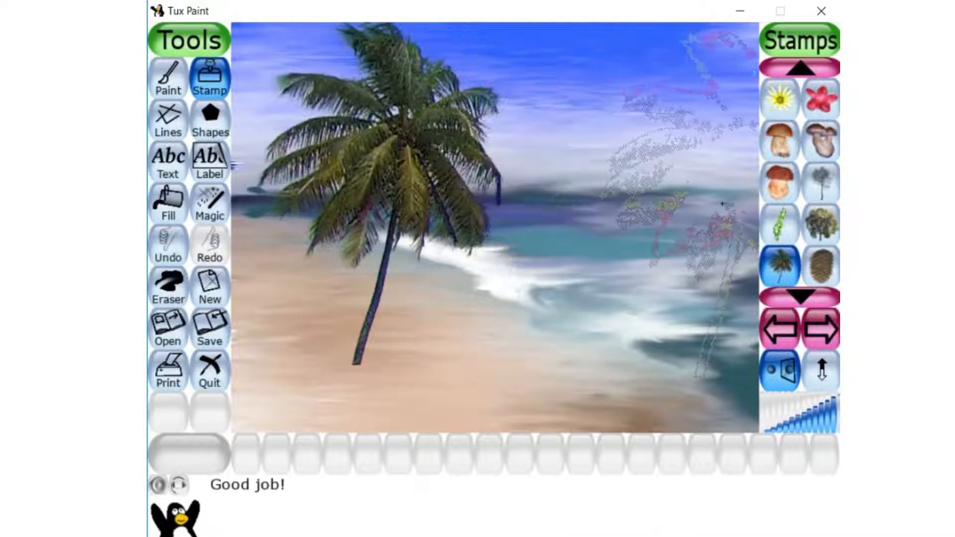
Step: Switch to painting in brown
{"action": "left_click", "coordinate": [169, 87]}
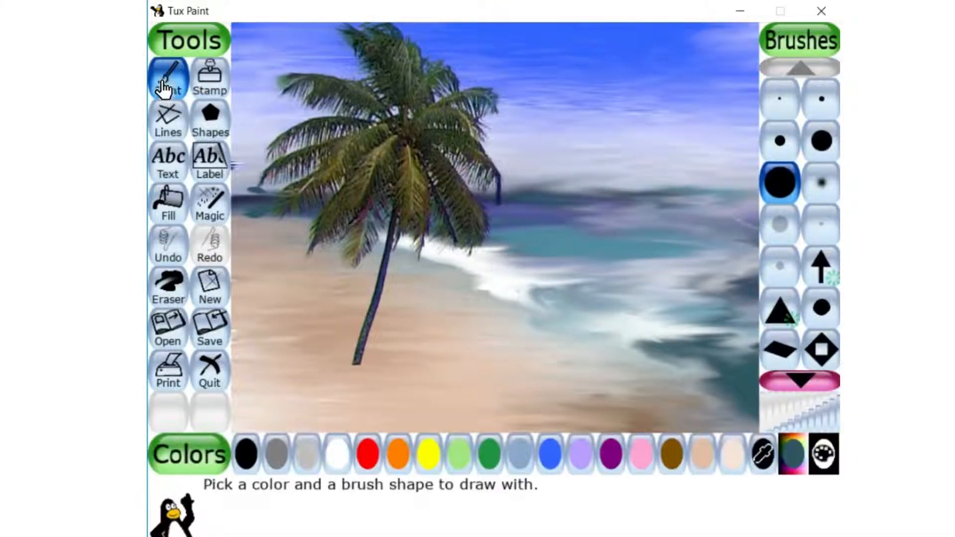
{"action": "left_click", "coordinate": [661, 455]}
{"action": "mouse_move", "coordinate": [350, 366]}
{"action": "left_mouse_down"}
{"action": "mouse_move", "coordinate": [338, 376]}
{"action": "mouse_move", "coordinate": [348, 368]}
{"action": "left_mouse_up"}
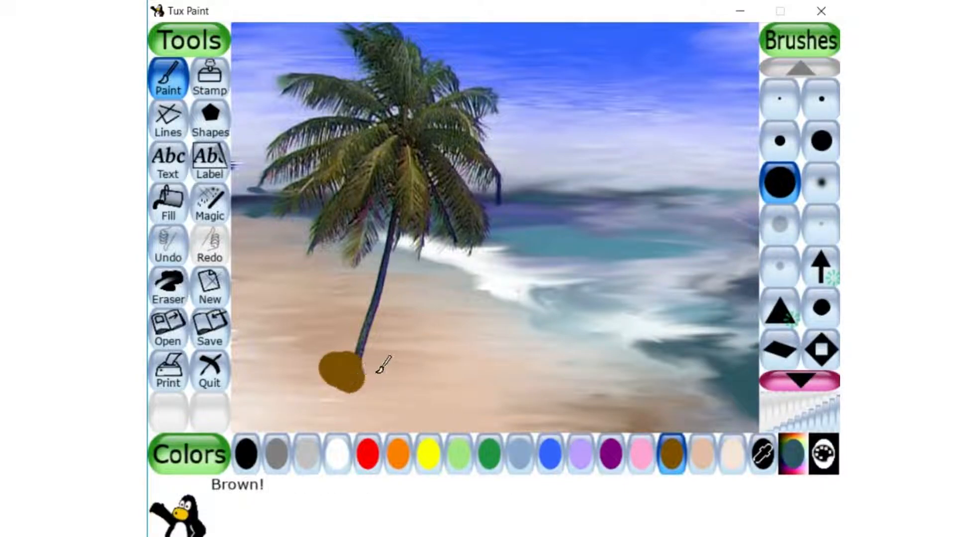
{"action": "key", "text": "ctrl+z"}
{"action": "key", "text": "ctrl+z"}
{"action": "key", "text": "ctrl+z"}
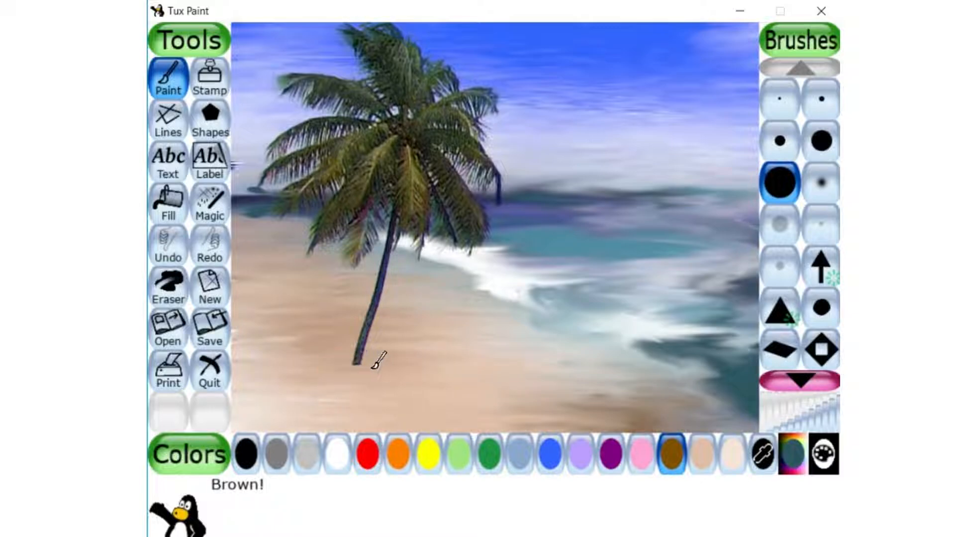
{"action": "left_click", "coordinate": [368, 368]}
{"action": "key", "text": "ctrl+z"}
Step: Dab small brown spots on the sand around the base of the palm trunk with a smaller round brush
{"action": "left_click", "coordinate": [779, 141]}
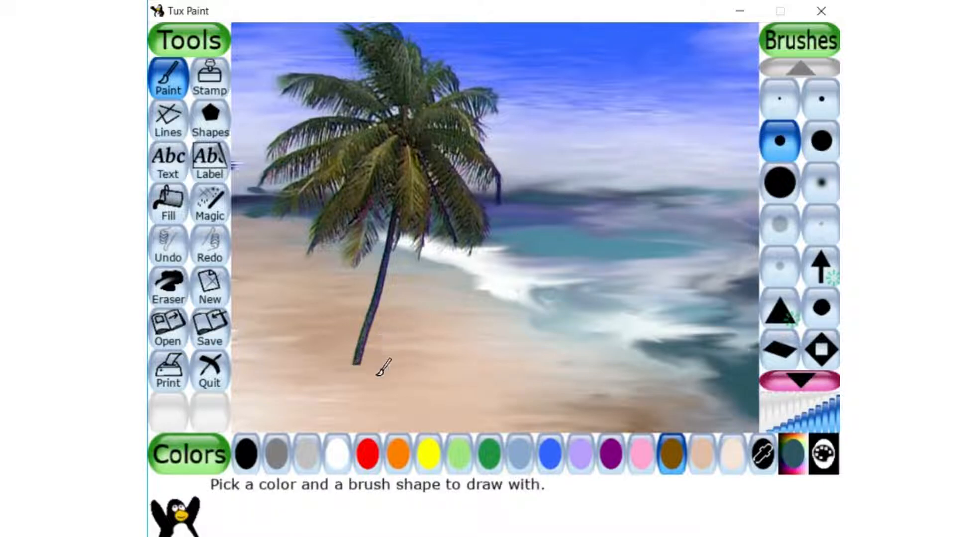
{"action": "left_click", "coordinate": [336, 369]}
{"action": "left_click", "coordinate": [401, 366]}
{"action": "left_click", "coordinate": [379, 370]}
{"action": "left_click", "coordinate": [355, 371]}
{"action": "left_click", "coordinate": [349, 373]}
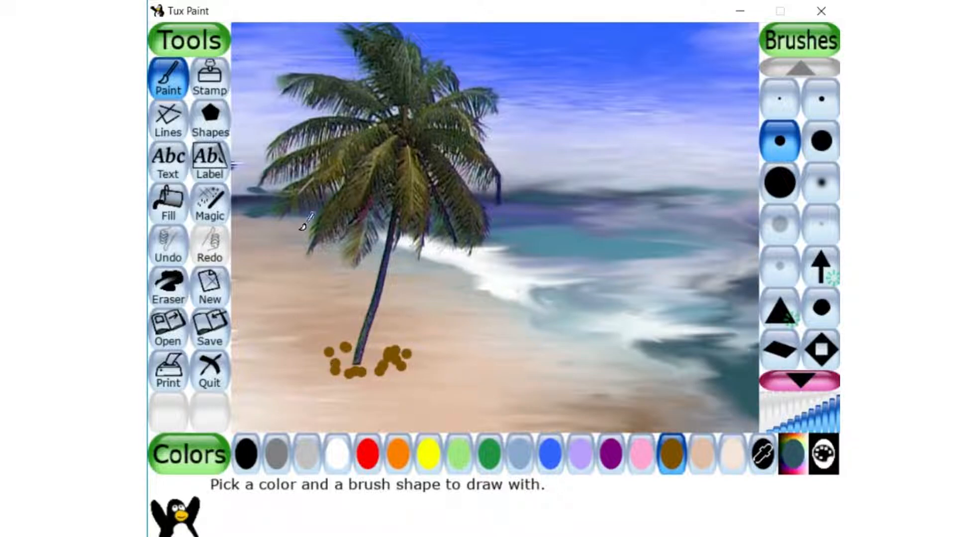
Step: Smudge the brown spots into soft sand shadows on both sides of the trunk, stretching one toward the water
{"action": "left_click", "coordinate": [207, 208]}
{"action": "mouse_move", "coordinate": [391, 367]}
{"action": "left_mouse_down"}
{"action": "mouse_move", "coordinate": [413, 356]}
{"action": "mouse_move", "coordinate": [397, 367]}
{"action": "left_mouse_up"}
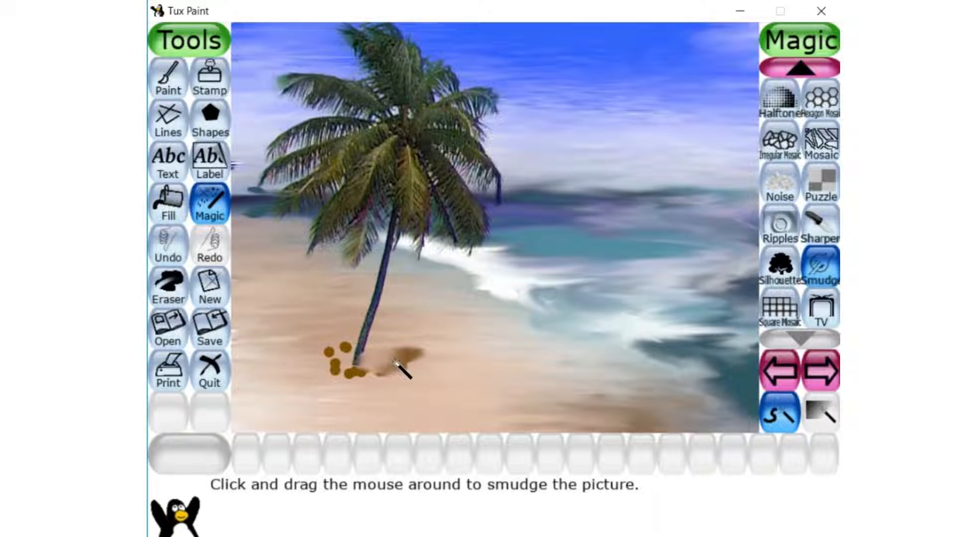
{"action": "key", "text": "ctrl+z"}
{"action": "mouse_move", "coordinate": [370, 373]}
{"action": "left_mouse_down"}
{"action": "mouse_move", "coordinate": [400, 373]}
{"action": "mouse_move", "coordinate": [339, 375]}
{"action": "mouse_move", "coordinate": [307, 357]}
{"action": "mouse_move", "coordinate": [342, 347]}
{"action": "mouse_move", "coordinate": [290, 370]}
{"action": "mouse_move", "coordinate": [351, 380]}
{"action": "mouse_move", "coordinate": [391, 373]}
{"action": "mouse_move", "coordinate": [326, 387]}
{"action": "mouse_move", "coordinate": [481, 354]}
{"action": "mouse_move", "coordinate": [410, 354]}
{"action": "mouse_move", "coordinate": [468, 324]}
{"action": "mouse_move", "coordinate": [418, 341]}
{"action": "mouse_move", "coordinate": [419, 355]}
{"action": "mouse_move", "coordinate": [474, 368]}
{"action": "mouse_move", "coordinate": [534, 362]}
{"action": "mouse_move", "coordinate": [412, 339]}
{"action": "mouse_move", "coordinate": [455, 334]}
{"action": "mouse_move", "coordinate": [392, 359]}
{"action": "mouse_move", "coordinate": [407, 371]}
{"action": "mouse_move", "coordinate": [513, 359]}
{"action": "mouse_move", "coordinate": [486, 348]}
{"action": "mouse_move", "coordinate": [516, 339]}
{"action": "mouse_move", "coordinate": [401, 339]}
{"action": "mouse_move", "coordinate": [454, 327]}
{"action": "left_mouse_up"}
{"action": "mouse_move", "coordinate": [332, 352]}
{"action": "left_mouse_down"}
{"action": "mouse_move", "coordinate": [278, 360]}
{"action": "mouse_move", "coordinate": [321, 352]}
{"action": "mouse_move", "coordinate": [306, 345]}
{"action": "mouse_move", "coordinate": [346, 346]}
{"action": "mouse_move", "coordinate": [298, 335]}
{"action": "mouse_move", "coordinate": [333, 348]}
{"action": "mouse_move", "coordinate": [270, 350]}
{"action": "mouse_move", "coordinate": [336, 335]}
{"action": "mouse_move", "coordinate": [336, 353]}
{"action": "mouse_move", "coordinate": [290, 369]}
{"action": "mouse_move", "coordinate": [324, 364]}
{"action": "mouse_move", "coordinate": [358, 382]}
{"action": "mouse_move", "coordinate": [447, 359]}
{"action": "mouse_move", "coordinate": [596, 364]}
{"action": "mouse_move", "coordinate": [430, 351]}
{"action": "mouse_move", "coordinate": [509, 364]}
{"action": "mouse_move", "coordinate": [644, 357]}
{"action": "left_mouse_up"}
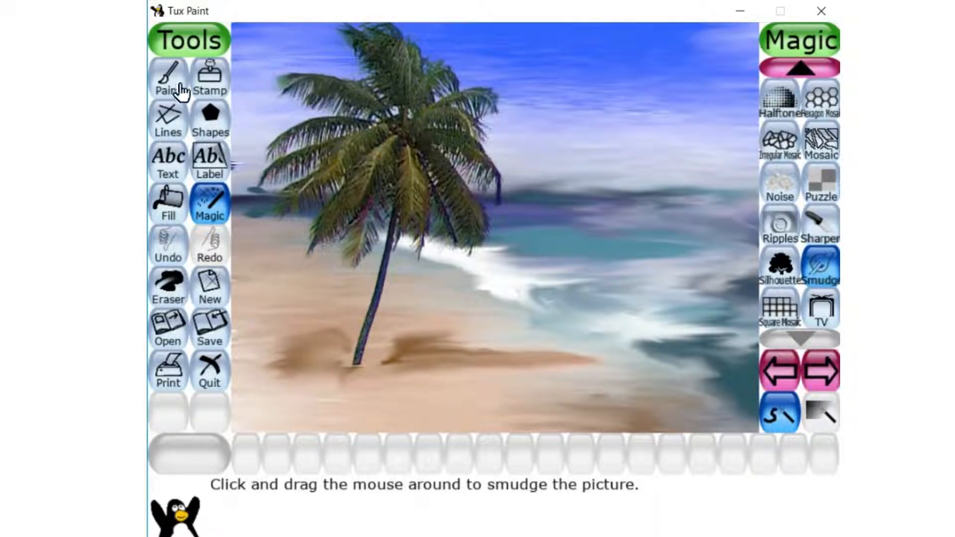
Step: Blur the palm tree's fronds, from the centre of the crown out to the upper, side and lower leaves
{"action": "left_click", "coordinate": [796, 67]}
{"action": "left_click", "coordinate": [796, 68]}
{"action": "left_click", "coordinate": [797, 68]}
{"action": "left_click", "coordinate": [796, 68]}
{"action": "left_click", "coordinate": [797, 67]}
{"action": "left_click", "coordinate": [819, 104]}
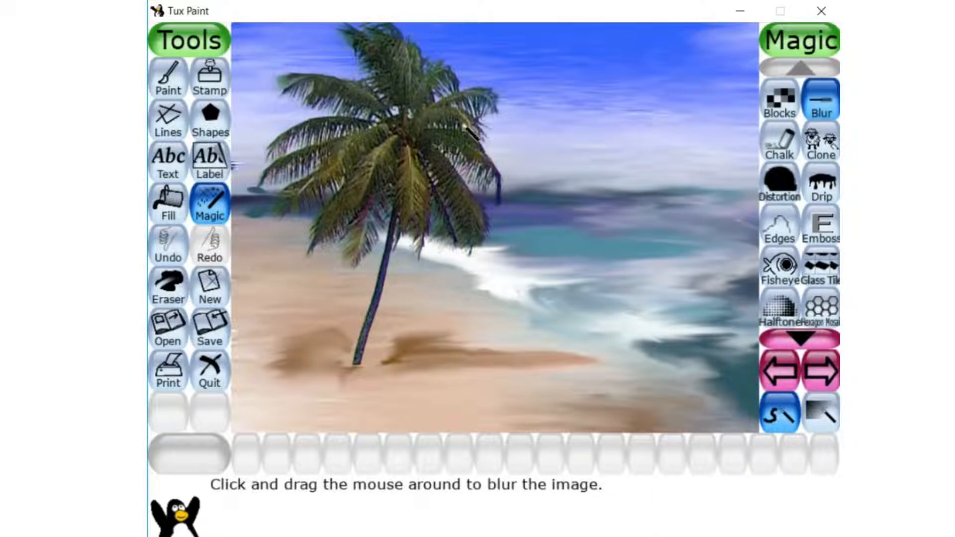
{"action": "mouse_move", "coordinate": [420, 128]}
{"action": "left_mouse_down"}
{"action": "mouse_move", "coordinate": [379, 159]}
{"action": "mouse_move", "coordinate": [359, 94]}
{"action": "left_mouse_up"}
{"action": "mouse_move", "coordinate": [425, 74]}
{"action": "left_mouse_down"}
{"action": "mouse_move", "coordinate": [359, 122]}
{"action": "mouse_move", "coordinate": [375, 132]}
{"action": "left_mouse_up"}
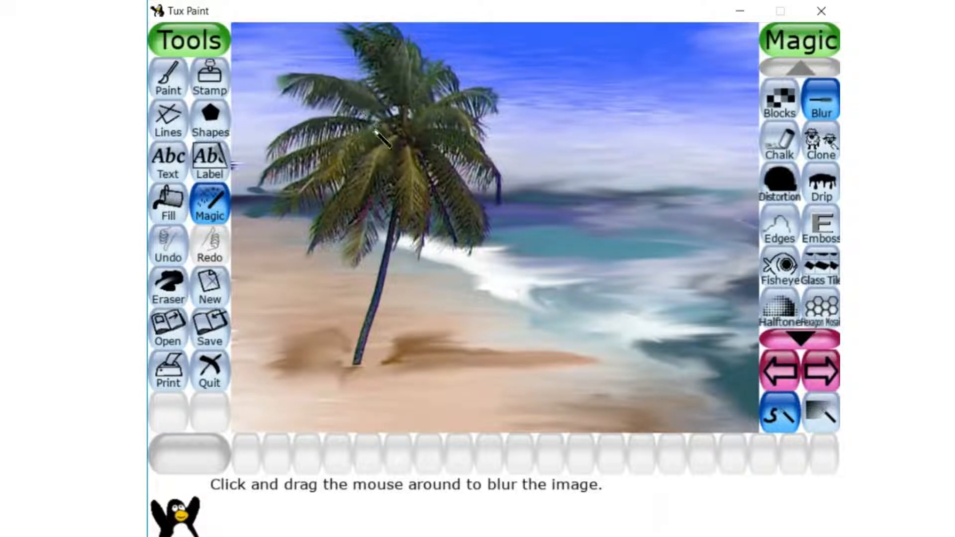
{"action": "mouse_move", "coordinate": [355, 162]}
{"action": "left_mouse_down"}
{"action": "mouse_move", "coordinate": [418, 208]}
{"action": "mouse_move", "coordinate": [428, 155]}
{"action": "left_mouse_up"}
{"action": "left_click_drag", "start_coordinate": [468, 212], "coordinate": [462, 204]}
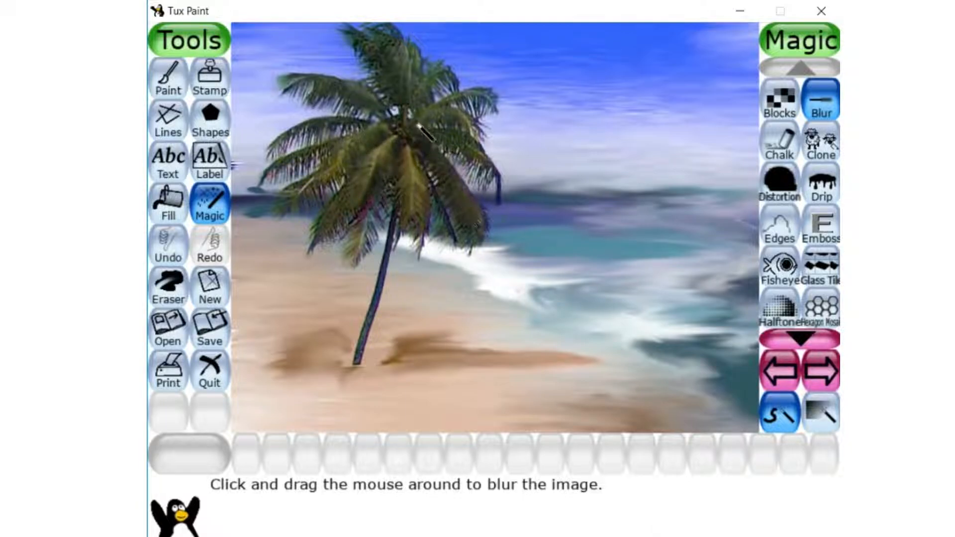
{"action": "mouse_move", "coordinate": [479, 150]}
{"action": "left_mouse_down"}
{"action": "mouse_move", "coordinate": [450, 95]}
{"action": "mouse_move", "coordinate": [491, 99]}
{"action": "mouse_move", "coordinate": [441, 103]}
{"action": "mouse_move", "coordinate": [441, 81]}
{"action": "left_mouse_up"}
{"action": "mouse_move", "coordinate": [412, 125]}
{"action": "left_mouse_down"}
{"action": "mouse_move", "coordinate": [406, 171]}
{"action": "mouse_move", "coordinate": [361, 243]}
{"action": "mouse_move", "coordinate": [368, 207]}
{"action": "mouse_move", "coordinate": [332, 258]}
{"action": "mouse_move", "coordinate": [316, 244]}
{"action": "mouse_move", "coordinate": [320, 233]}
{"action": "mouse_move", "coordinate": [358, 187]}
{"action": "left_mouse_up"}
{"action": "mouse_move", "coordinate": [280, 196]}
{"action": "left_mouse_down"}
{"action": "mouse_move", "coordinate": [336, 173]}
{"action": "mouse_move", "coordinate": [284, 165]}
{"action": "mouse_move", "coordinate": [339, 145]}
{"action": "mouse_move", "coordinate": [286, 146]}
{"action": "mouse_move", "coordinate": [368, 118]}
{"action": "mouse_move", "coordinate": [312, 83]}
{"action": "mouse_move", "coordinate": [354, 98]}
{"action": "left_mouse_up"}
{"action": "left_click_drag", "start_coordinate": [388, 58], "coordinate": [365, 28]}
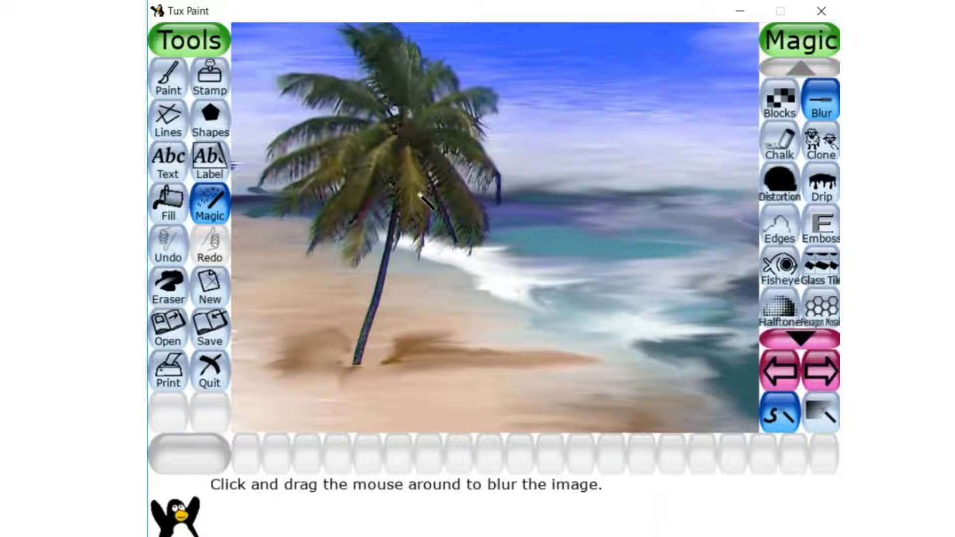
{"action": "mouse_move", "coordinate": [433, 209]}
{"action": "left_mouse_down"}
{"action": "mouse_move", "coordinate": [451, 229]}
{"action": "mouse_move", "coordinate": [484, 217]}
{"action": "left_mouse_up"}
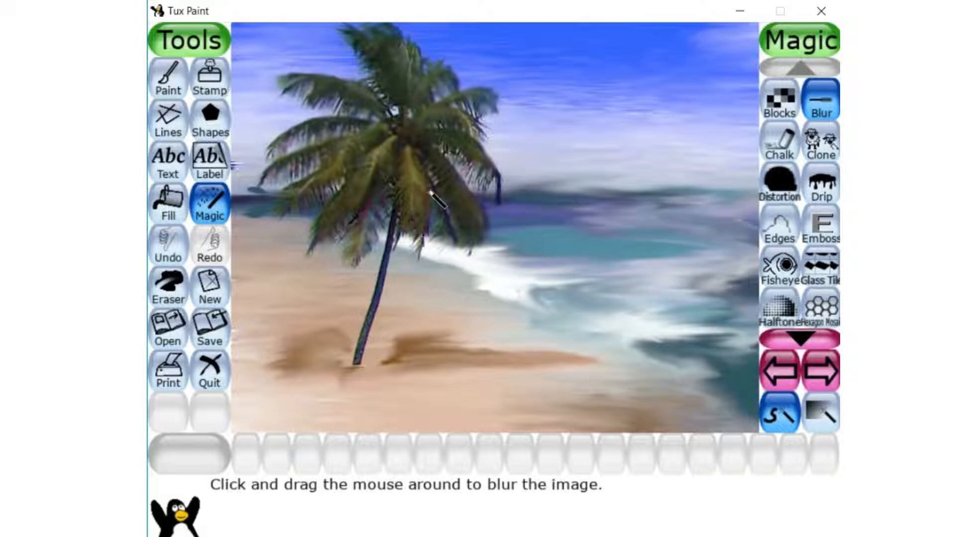
Step: Apply the Chalk effect over the sky
{"action": "left_click", "coordinate": [779, 144]}
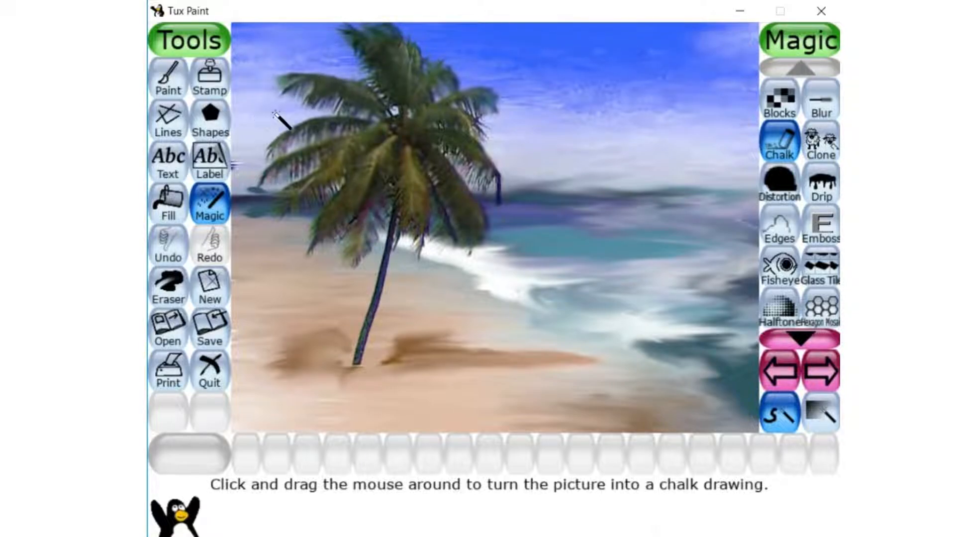
Step: Choose the flying seagull stamp from the animal stamps
{"action": "left_click", "coordinate": [209, 77]}
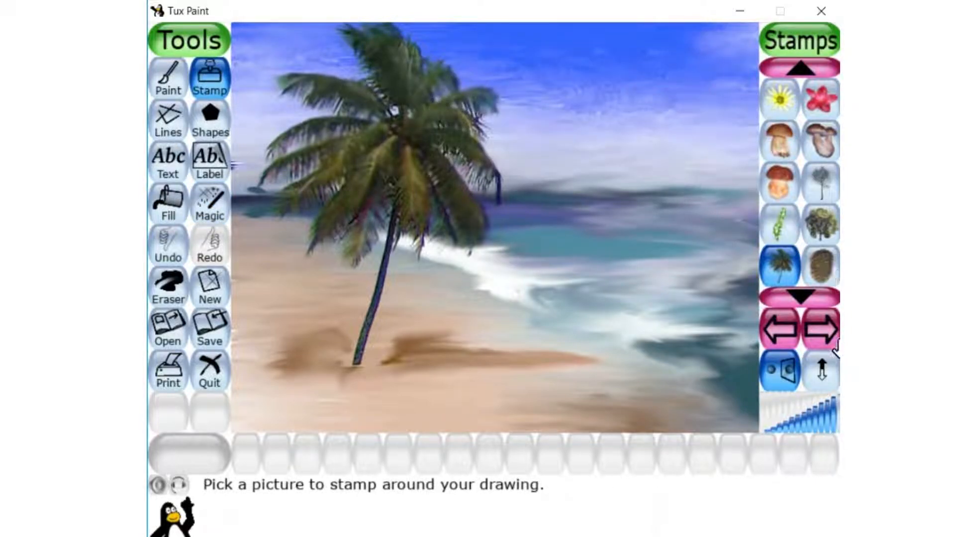
{"action": "left_click", "coordinate": [803, 299]}
{"action": "left_click", "coordinate": [825, 330]}
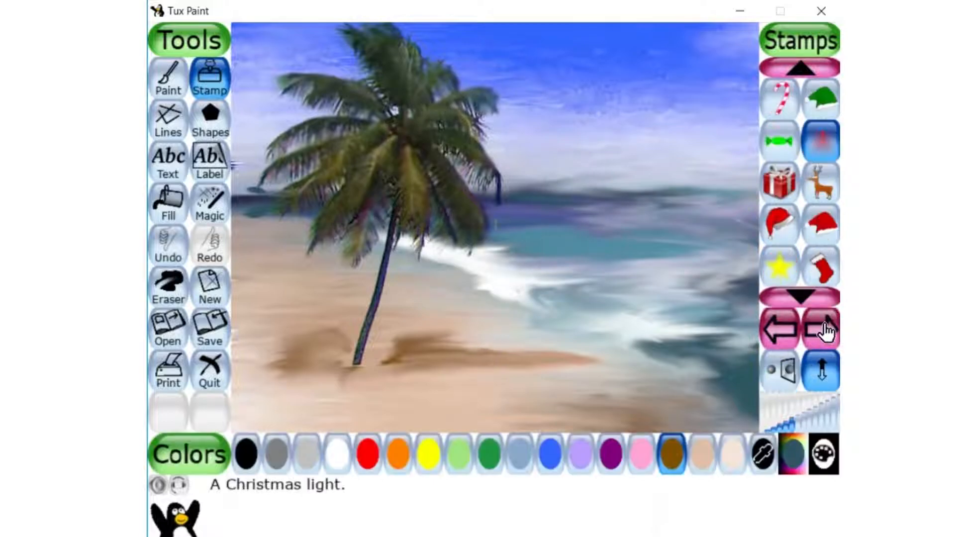
{"action": "left_click", "coordinate": [830, 330]}
{"action": "left_click", "coordinate": [831, 330]}
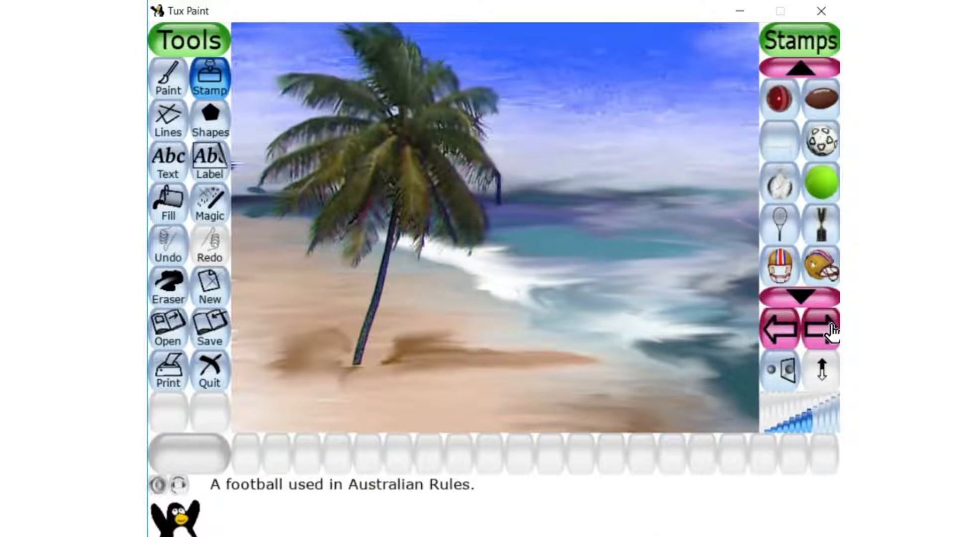
{"action": "left_click", "coordinate": [831, 330]}
{"action": "left_click", "coordinate": [831, 331]}
{"action": "left_click", "coordinate": [830, 333]}
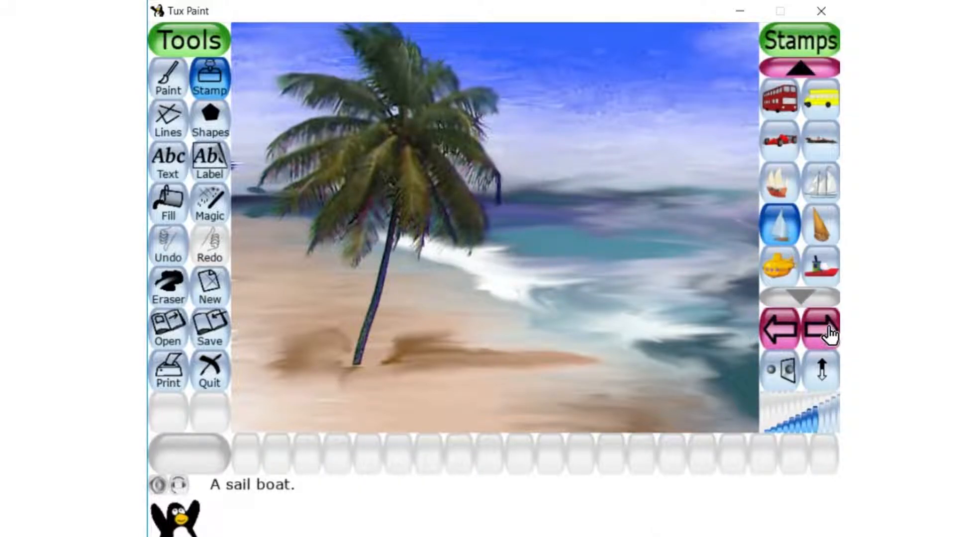
{"action": "left_click", "coordinate": [831, 334]}
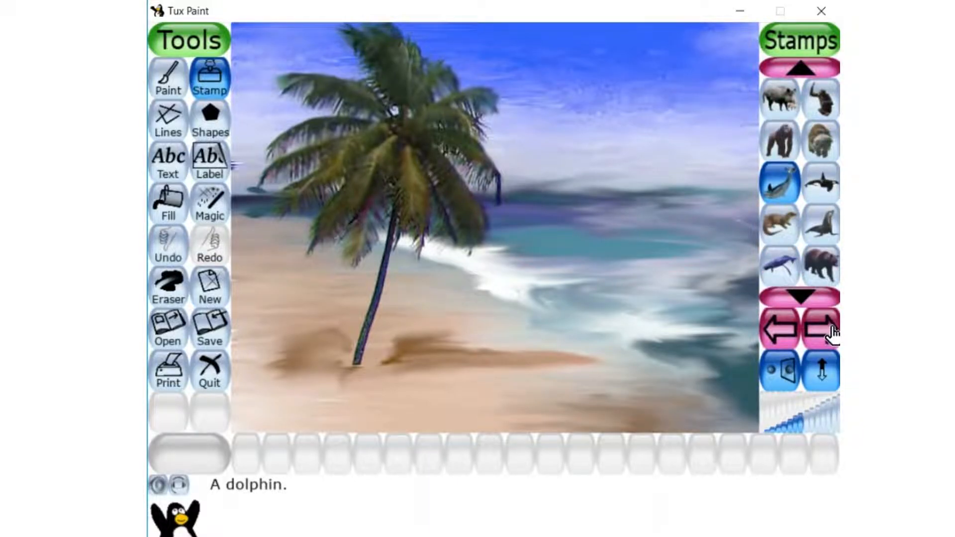
{"action": "left_click", "coordinate": [832, 332]}
{"action": "left_click", "coordinate": [793, 329]}
{"action": "left_click", "coordinate": [801, 74]}
{"action": "left_click", "coordinate": [801, 74]}
{"action": "left_click", "coordinate": [800, 77]}
{"action": "left_click", "coordinate": [798, 80]}
{"action": "left_click", "coordinate": [806, 82]}
{"action": "left_click", "coordinate": [806, 82]}
{"action": "left_click", "coordinate": [805, 82]}
{"action": "left_click", "coordinate": [804, 82]}
{"action": "left_click", "coordinate": [803, 83]}
{"action": "left_click", "coordinate": [804, 80]}
{"action": "left_click", "coordinate": [802, 79]}
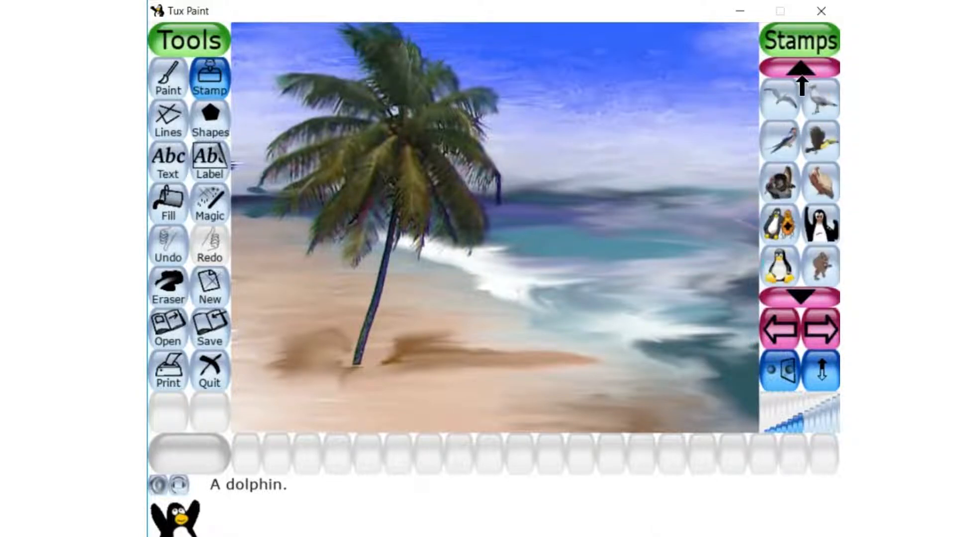
{"action": "left_click", "coordinate": [784, 102]}
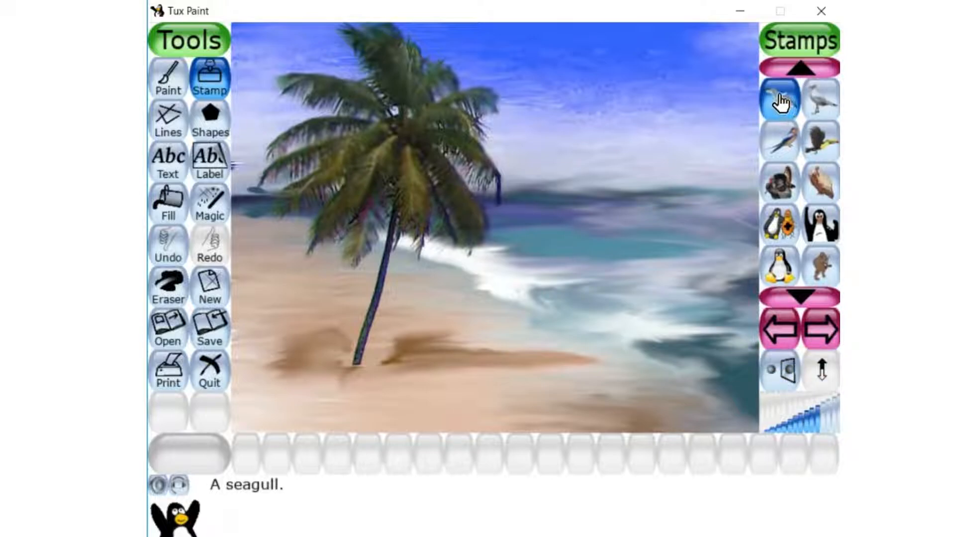
Step: Stamp three mirrored seagulls in a row across the upper sky, a larger one nearest the sea side and two smaller ones toward the palm
{"action": "left_click", "coordinate": [788, 371]}
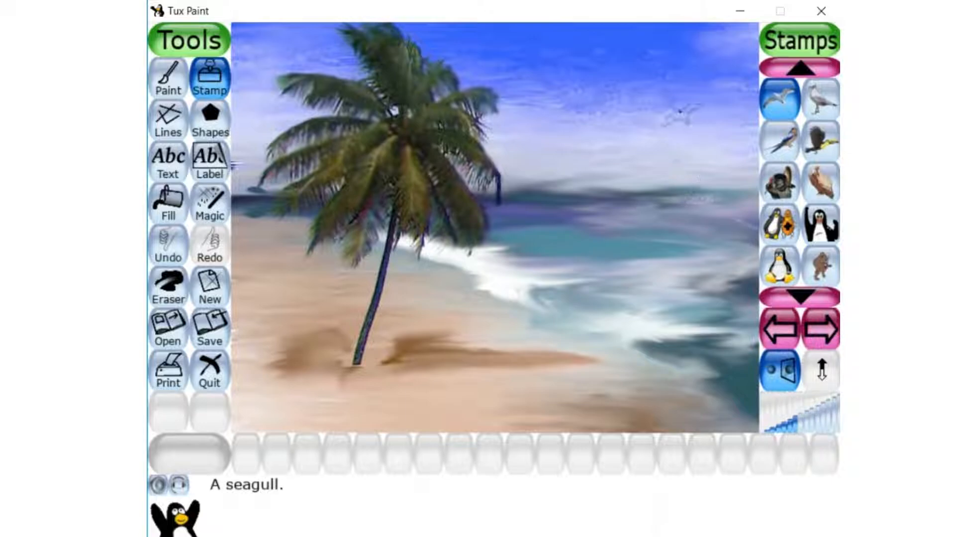
{"action": "left_click", "coordinate": [661, 52]}
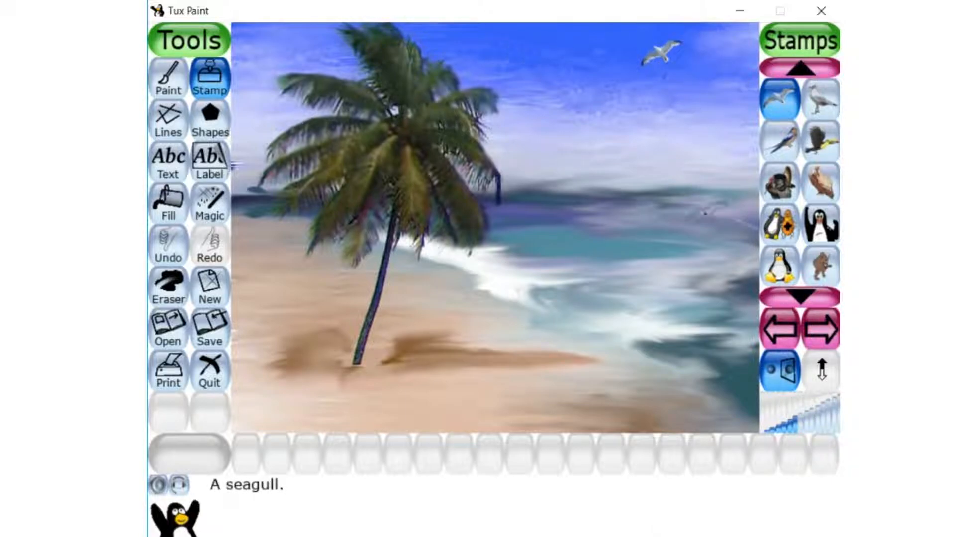
{"action": "left_click", "coordinate": [780, 426]}
{"action": "left_click", "coordinate": [518, 46]}
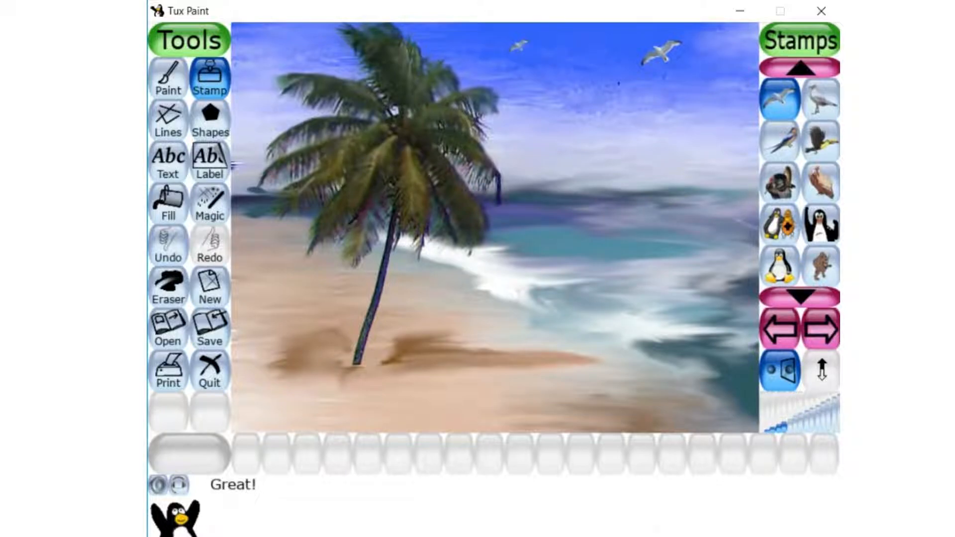
{"action": "left_click", "coordinate": [590, 49]}
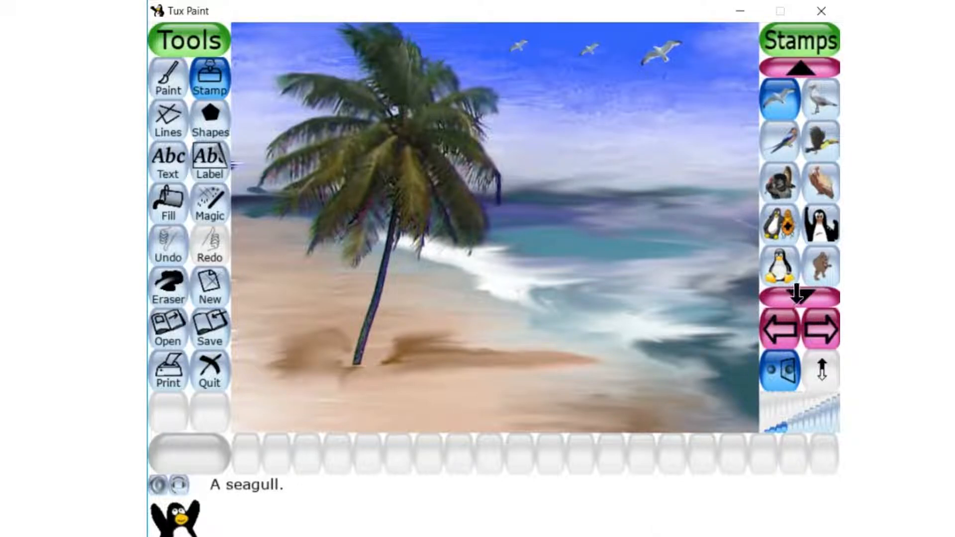
Step: Stamp the Sun in the corner of the sky beside the palm tree
{"action": "left_click", "coordinate": [821, 333]}
{"action": "left_click", "coordinate": [822, 330]}
{"action": "left_click", "coordinate": [823, 330]}
{"action": "left_click", "coordinate": [826, 332]}
{"action": "left_click", "coordinate": [825, 331]}
{"action": "left_click", "coordinate": [825, 331]}
{"action": "left_click", "coordinate": [826, 332]}
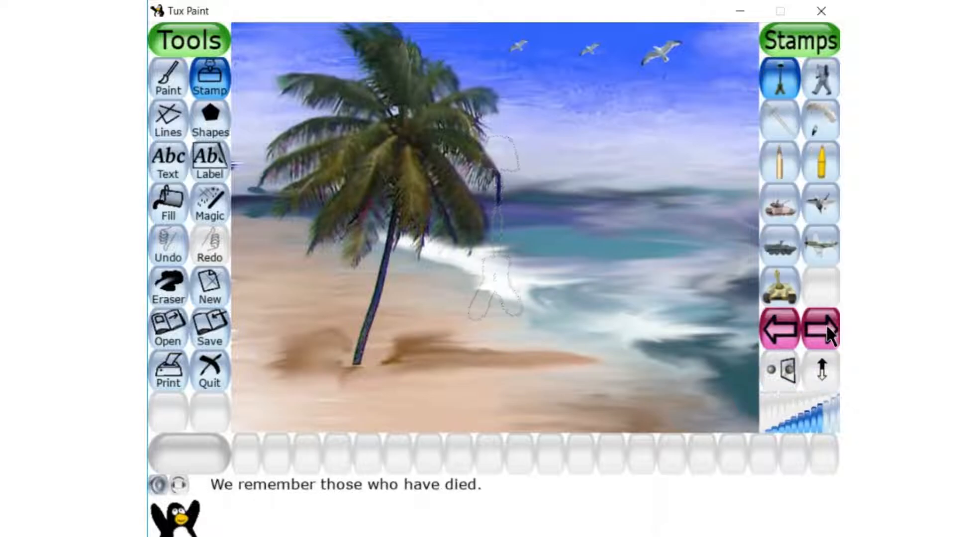
{"action": "left_click", "coordinate": [826, 328]}
{"action": "left_click", "coordinate": [827, 331]}
{"action": "left_click", "coordinate": [827, 333]}
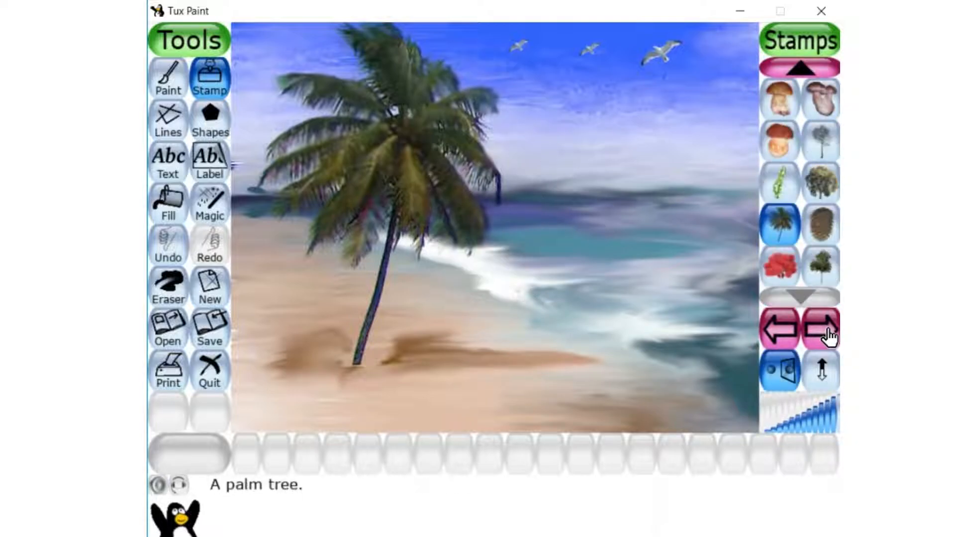
{"action": "left_click", "coordinate": [828, 336]}
{"action": "left_click", "coordinate": [827, 337]}
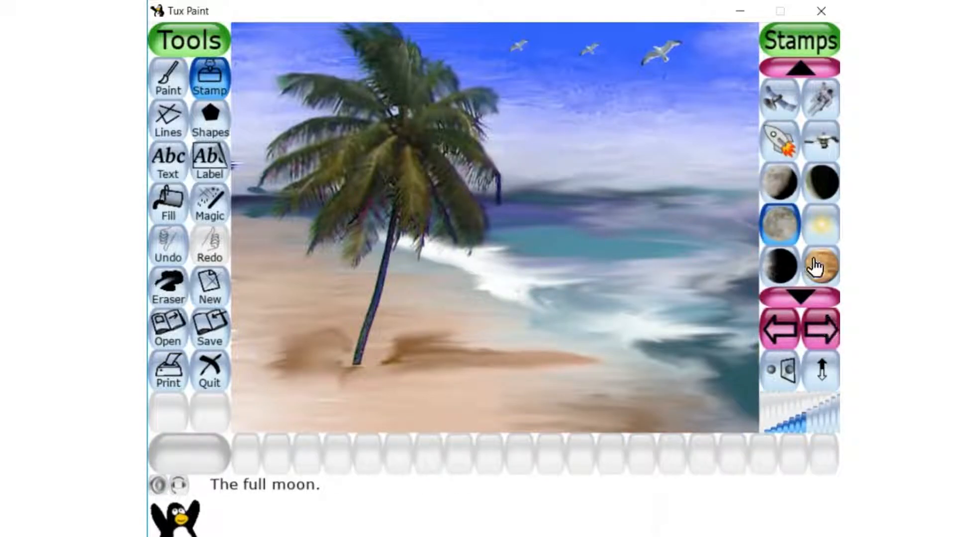
{"action": "left_click", "coordinate": [821, 230]}
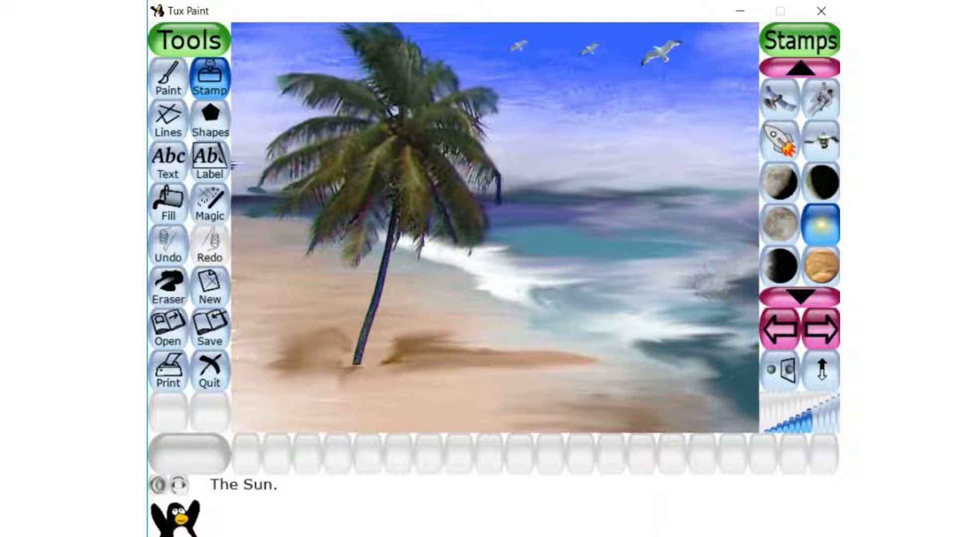
{"action": "left_click", "coordinate": [246, 40]}
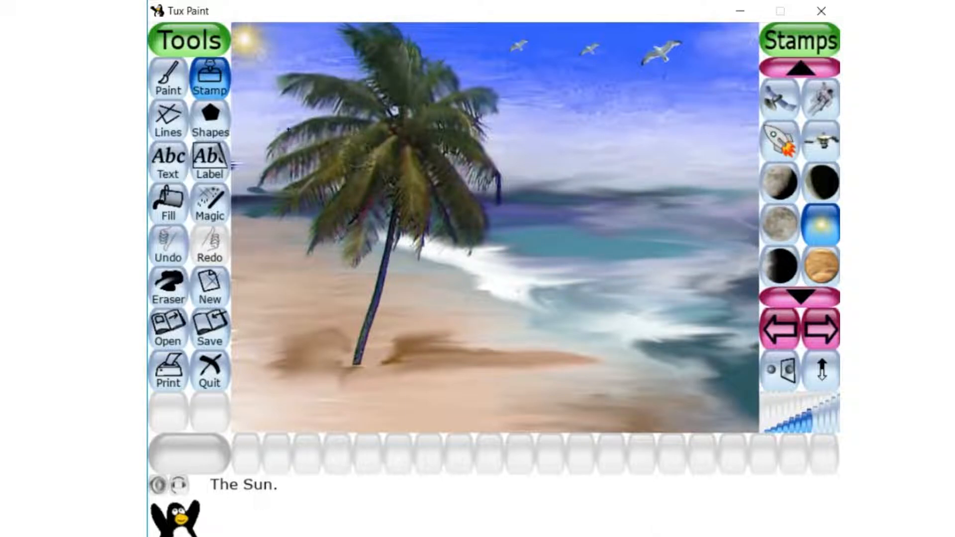
Step: Apply the Chalk effect over the sea and breaking waves, undoing the stroke made on the horizon beside the palm
{"action": "left_click", "coordinate": [207, 207]}
{"action": "mouse_move", "coordinate": [703, 302]}
{"action": "left_mouse_down"}
{"action": "mouse_move", "coordinate": [715, 315]}
{"action": "mouse_move", "coordinate": [709, 302]}
{"action": "mouse_move", "coordinate": [634, 293]}
{"action": "mouse_move", "coordinate": [657, 317]}
{"action": "mouse_move", "coordinate": [746, 357]}
{"action": "mouse_move", "coordinate": [663, 353]}
{"action": "mouse_move", "coordinate": [742, 383]}
{"action": "mouse_move", "coordinate": [608, 332]}
{"action": "mouse_move", "coordinate": [597, 307]}
{"action": "mouse_move", "coordinate": [537, 271]}
{"action": "mouse_move", "coordinate": [469, 254]}
{"action": "mouse_move", "coordinate": [450, 267]}
{"action": "mouse_move", "coordinate": [426, 254]}
{"action": "mouse_move", "coordinate": [605, 348]}
{"action": "mouse_move", "coordinate": [756, 405]}
{"action": "left_mouse_up"}
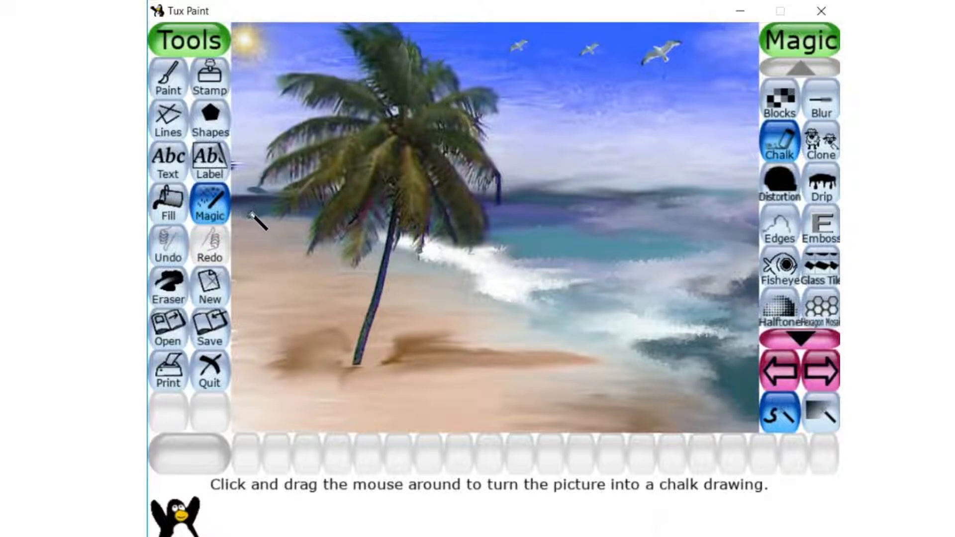
{"action": "mouse_move", "coordinate": [251, 207]}
{"action": "left_mouse_down"}
{"action": "mouse_move", "coordinate": [243, 198]}
{"action": "mouse_move", "coordinate": [251, 191]}
{"action": "mouse_move", "coordinate": [241, 196]}
{"action": "mouse_move", "coordinate": [251, 213]}
{"action": "left_mouse_up"}
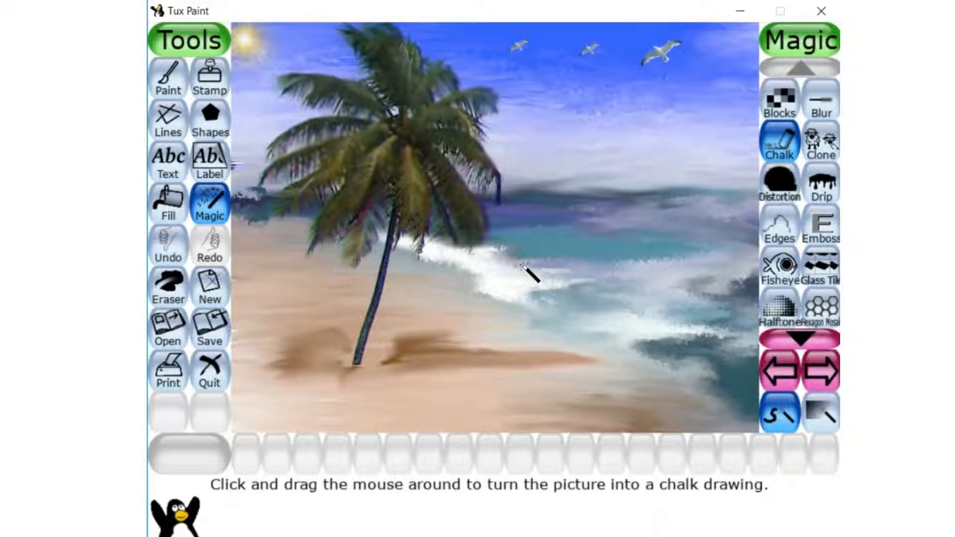
{"action": "key", "text": "ctrl+z"}
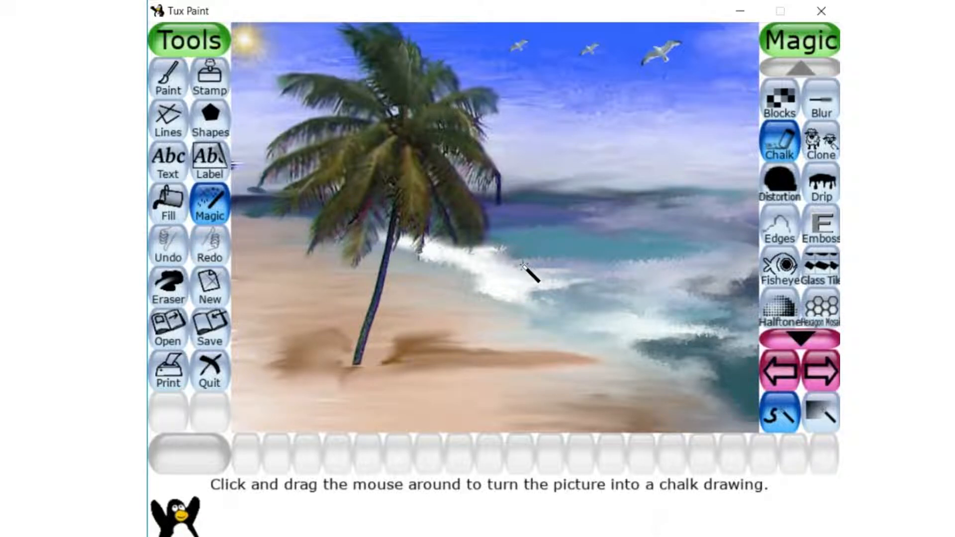
Step: Smudge the dark sea horizon on the landward side of the palm's fronds
{"action": "left_click", "coordinate": [803, 337]}
{"action": "left_click", "coordinate": [828, 279]}
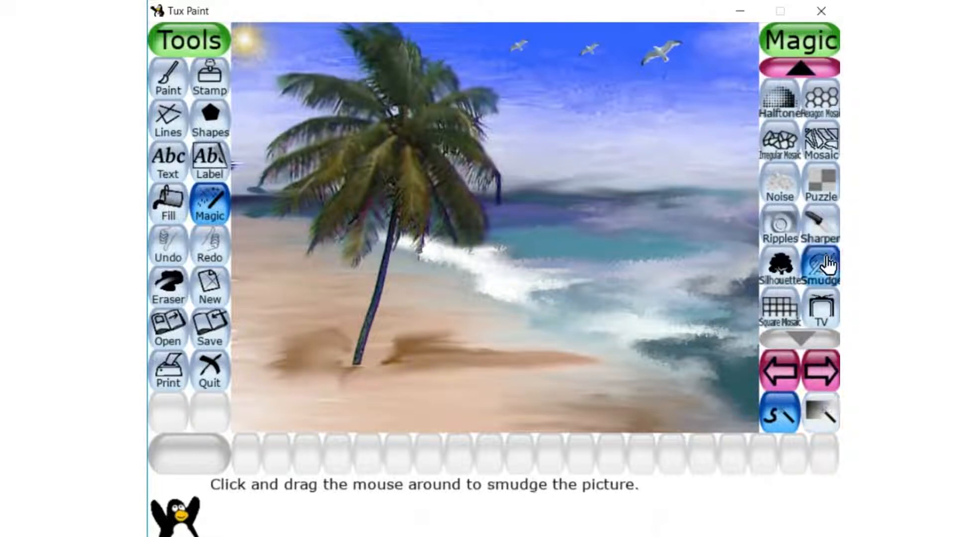
{"action": "mouse_move", "coordinate": [252, 201]}
{"action": "left_mouse_down"}
{"action": "mouse_move", "coordinate": [263, 206]}
{"action": "mouse_move", "coordinate": [243, 212]}
{"action": "mouse_move", "coordinate": [250, 205]}
{"action": "mouse_move", "coordinate": [237, 199]}
{"action": "left_mouse_up"}
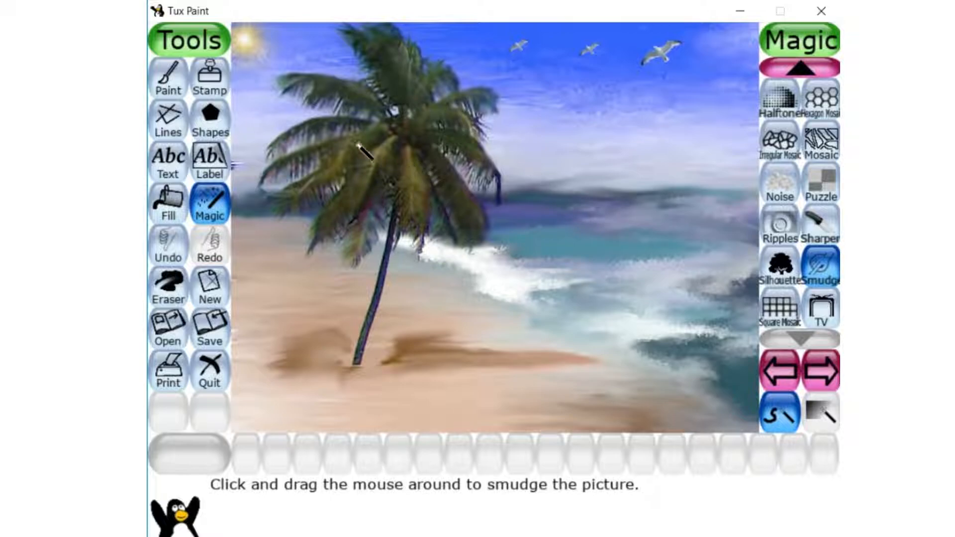
Step: Stamp a reduced-size inukshuk on the distant sand on the landward side of the palm tree
{"action": "left_click", "coordinate": [209, 79]}
{"action": "left_click", "coordinate": [818, 332]}
{"action": "left_click", "coordinate": [818, 332]}
{"action": "left_click", "coordinate": [818, 332]}
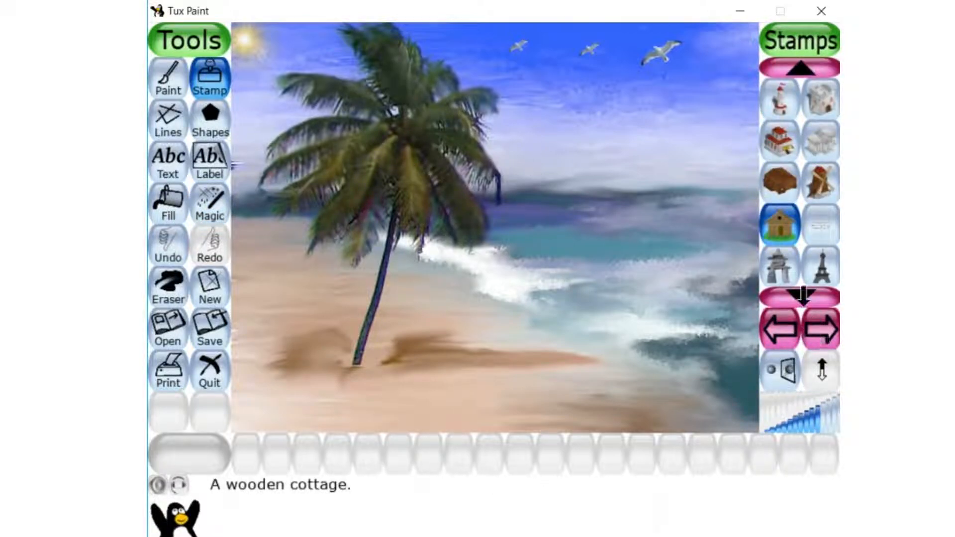
{"action": "left_click", "coordinate": [779, 268]}
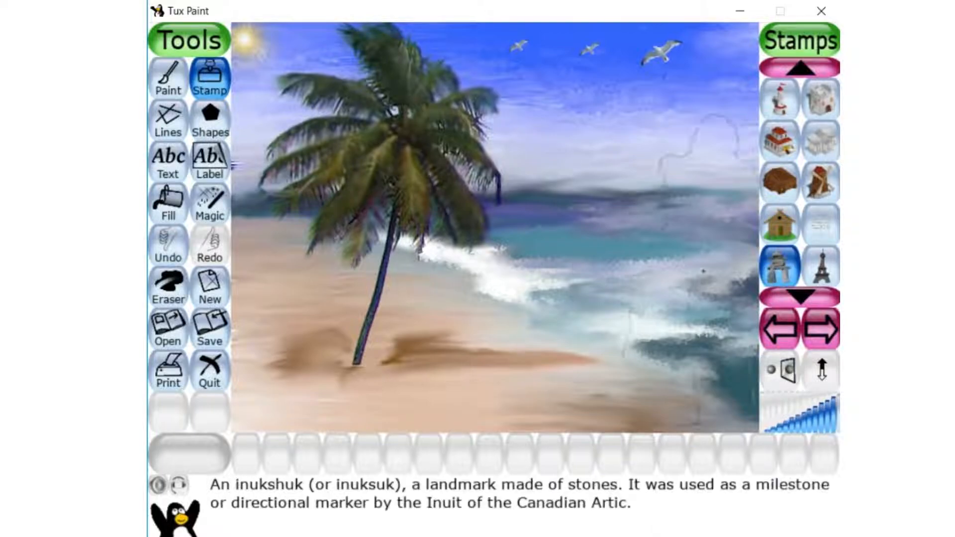
{"action": "left_click", "coordinate": [781, 430]}
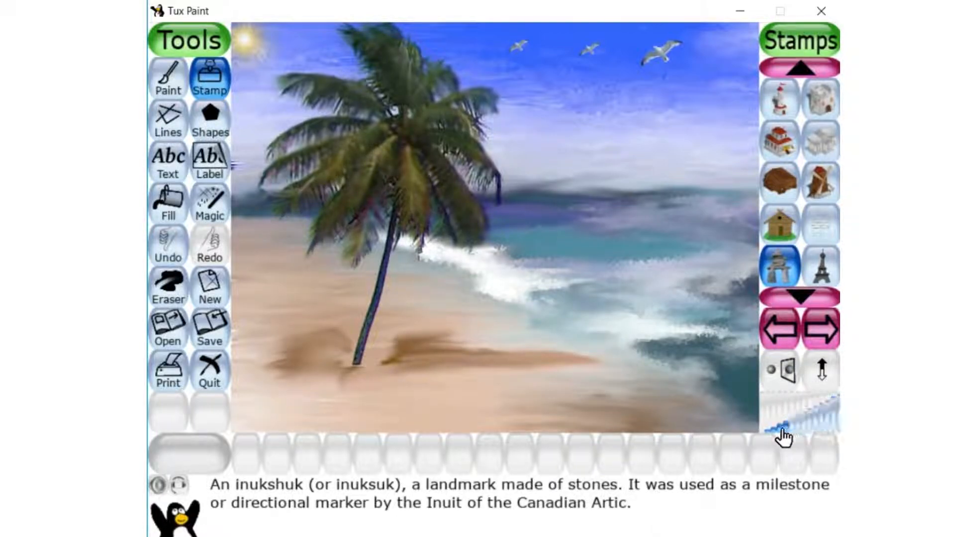
{"action": "left_click", "coordinate": [799, 427]}
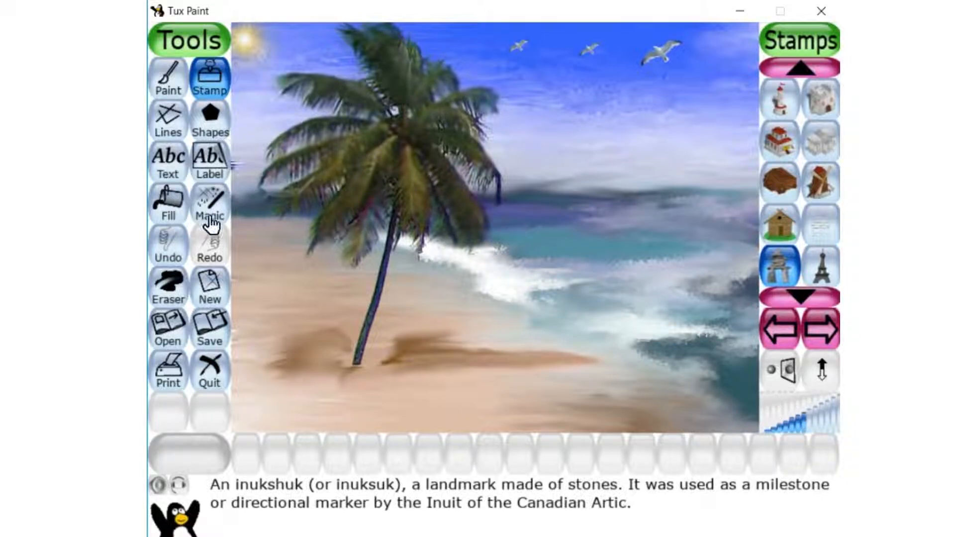
{"action": "left_click", "coordinate": [252, 221]}
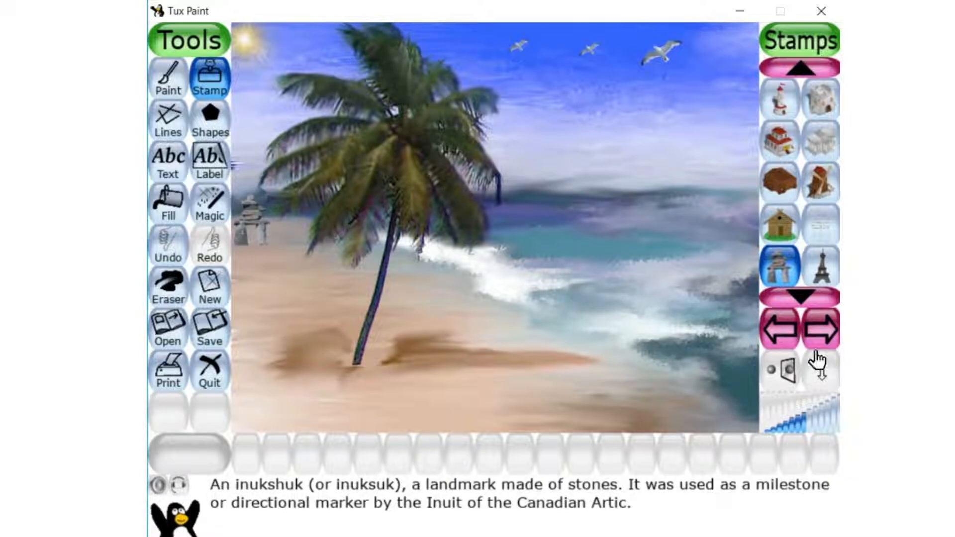
Step: Choose the walnut sailboat stamp from the vehicle stamps
{"action": "left_click", "coordinate": [804, 295]}
{"action": "left_click", "coordinate": [804, 294]}
{"action": "left_click", "coordinate": [804, 294]}
{"action": "left_click", "coordinate": [801, 294]}
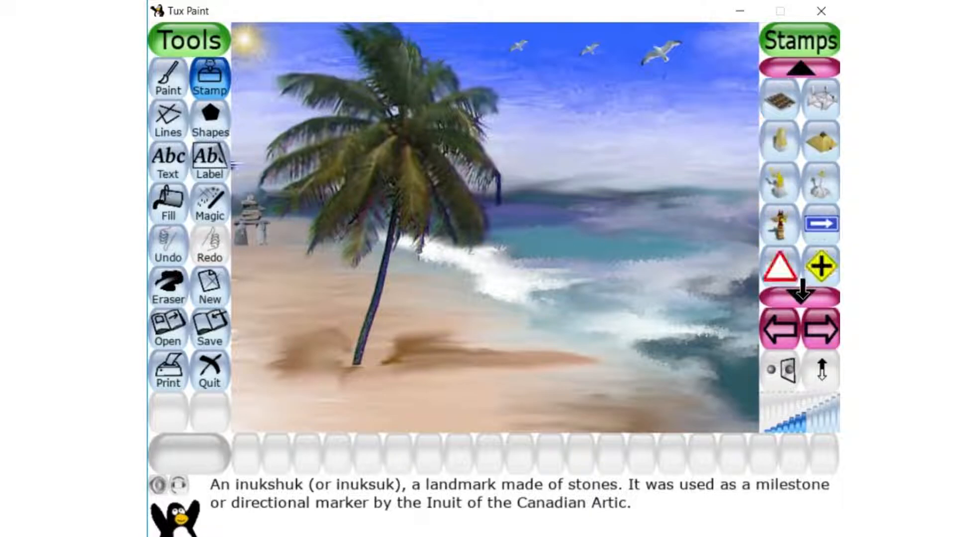
{"action": "left_click", "coordinate": [820, 331]}
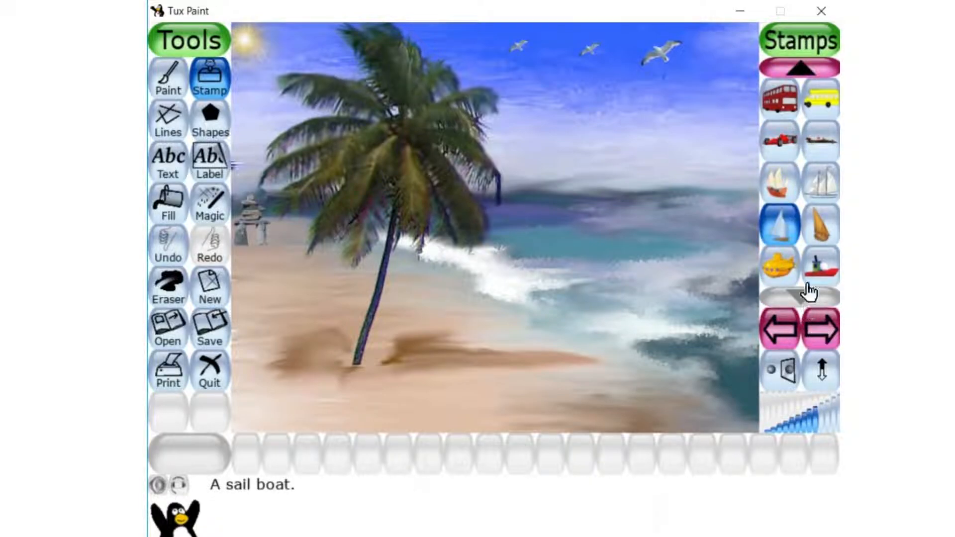
{"action": "left_click", "coordinate": [820, 225]}
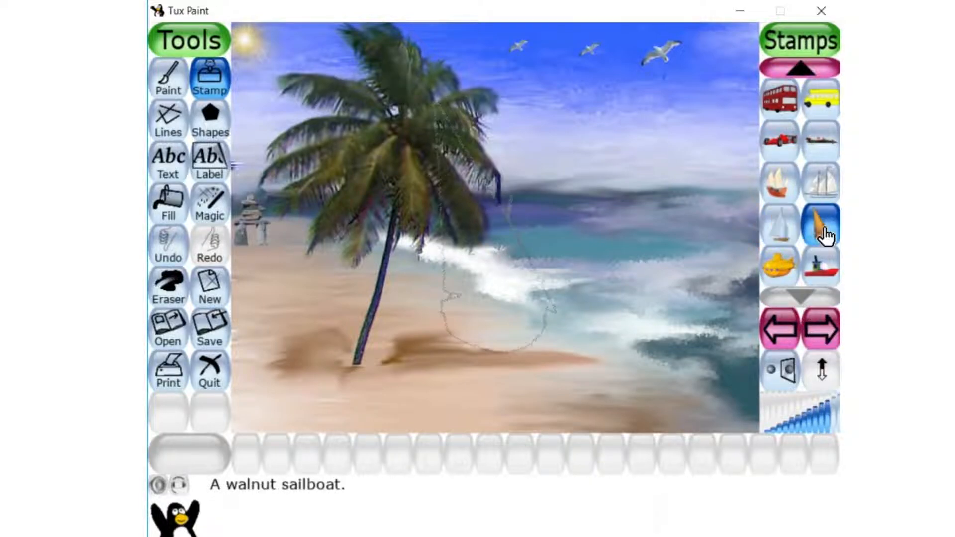
Step: Try a very small walnut sailboat on the sea just below the horizon, and undo it
{"action": "left_click", "coordinate": [793, 426]}
{"action": "left_click", "coordinate": [700, 206]}
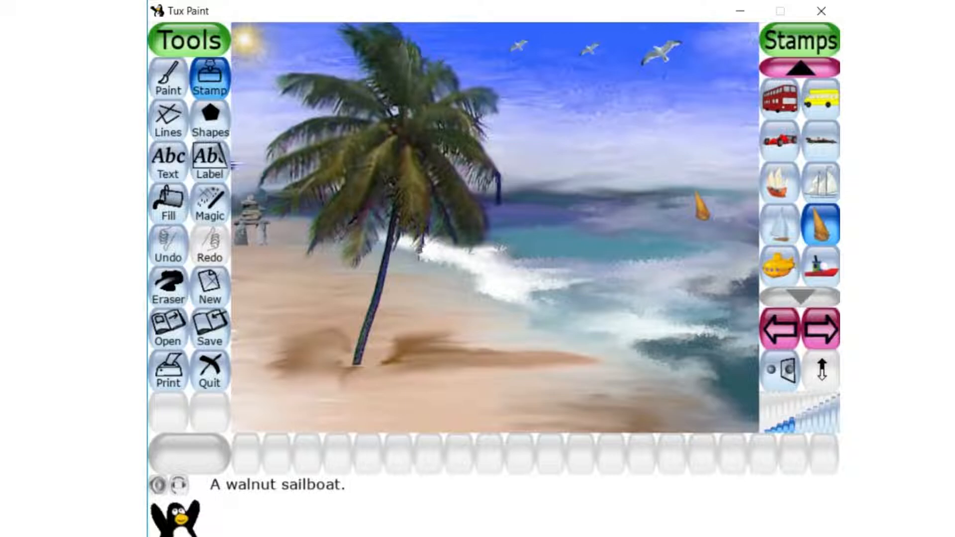
{"action": "key", "text": "ctrl+z"}
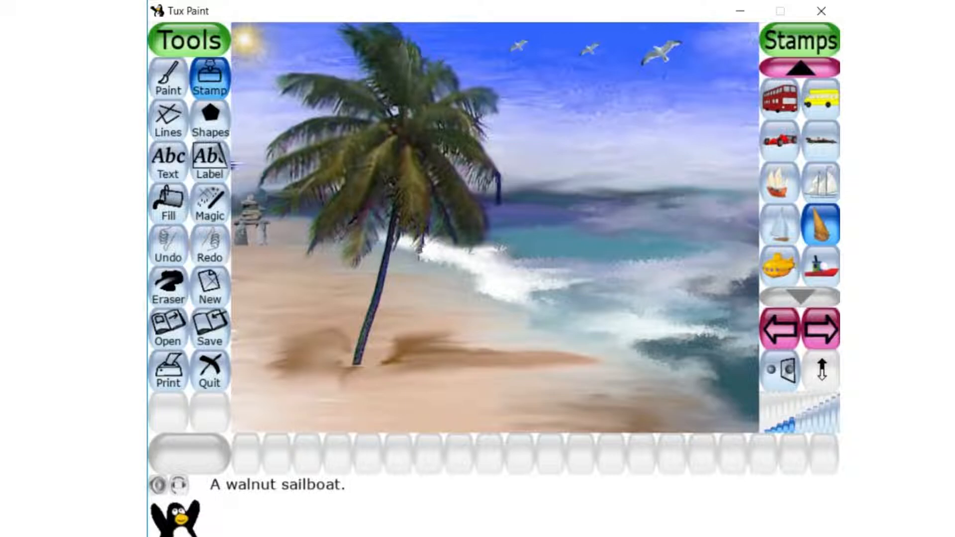
Step: Stamp a medium-size walnut sailboat across the horizon at the far seaward edge of the picture
{"action": "left_click", "coordinate": [807, 424]}
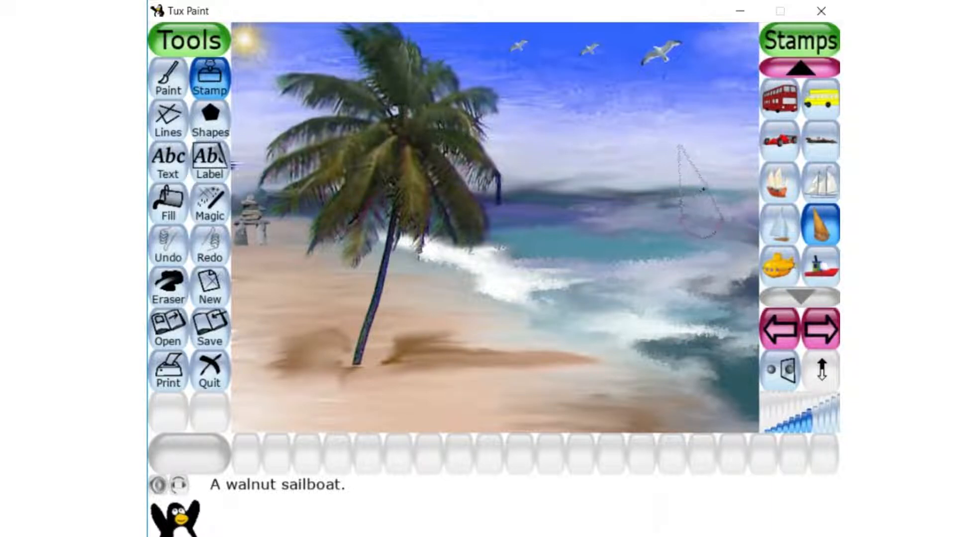
{"action": "left_click", "coordinate": [726, 184]}
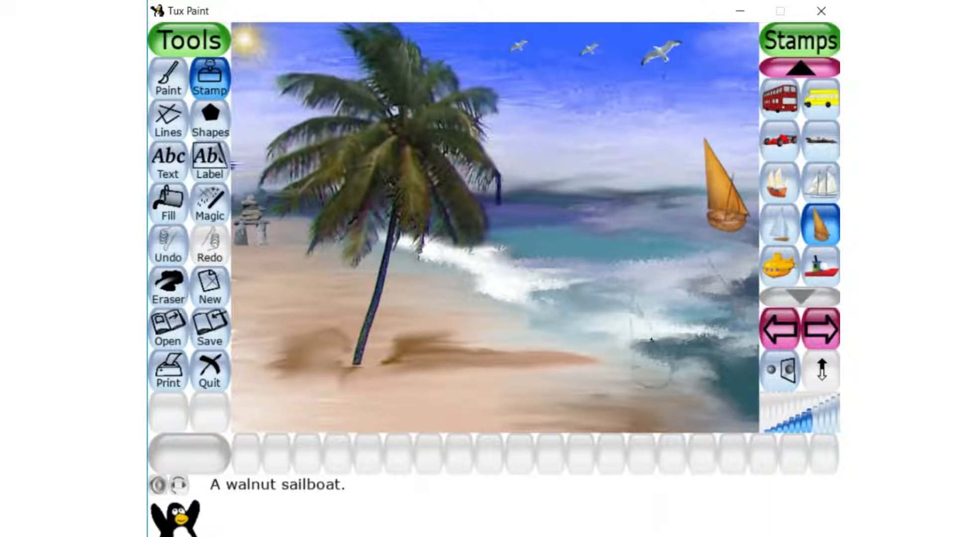
Step: Switch from stamping to freehand painting with black as the colour
{"action": "left_click", "coordinate": [168, 84]}
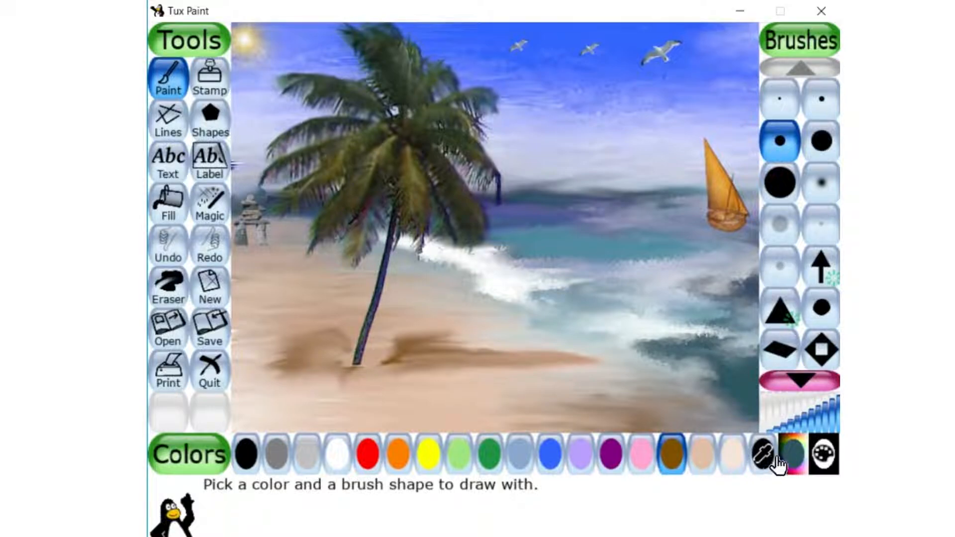
{"action": "left_click", "coordinate": [246, 452]}
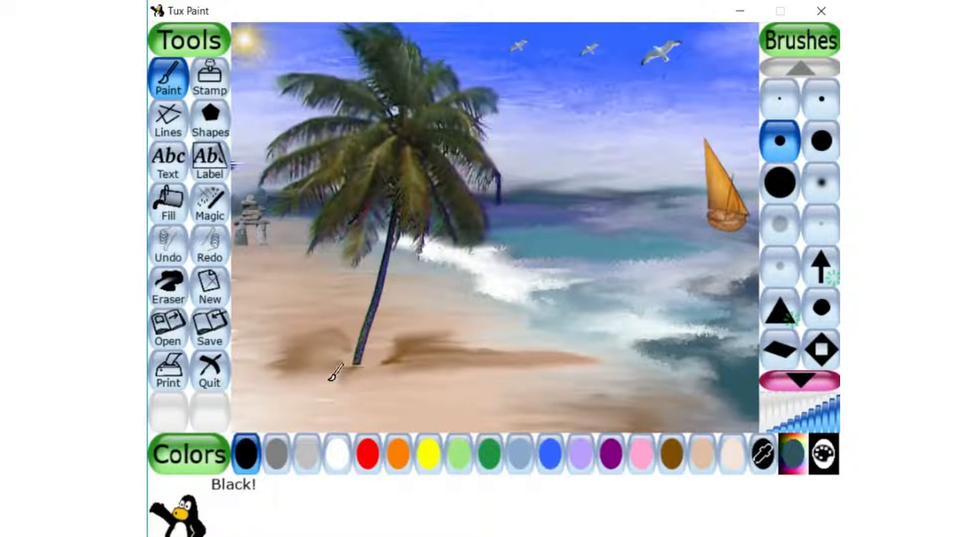
{"action": "left_click_drag", "start_coordinate": [726, 237], "coordinate": [720, 252]}
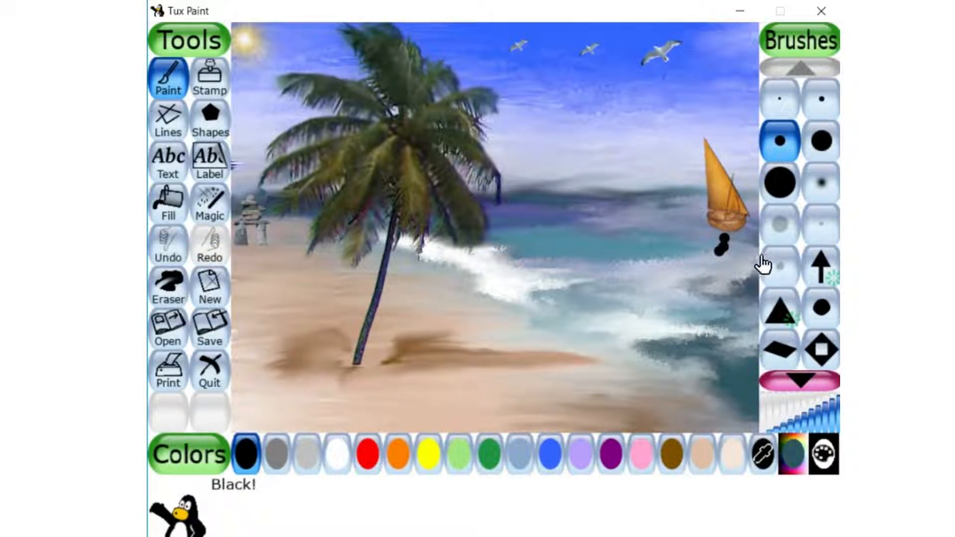
{"action": "key", "text": "ctrl+z"}
{"action": "key", "text": "ctrl+z"}
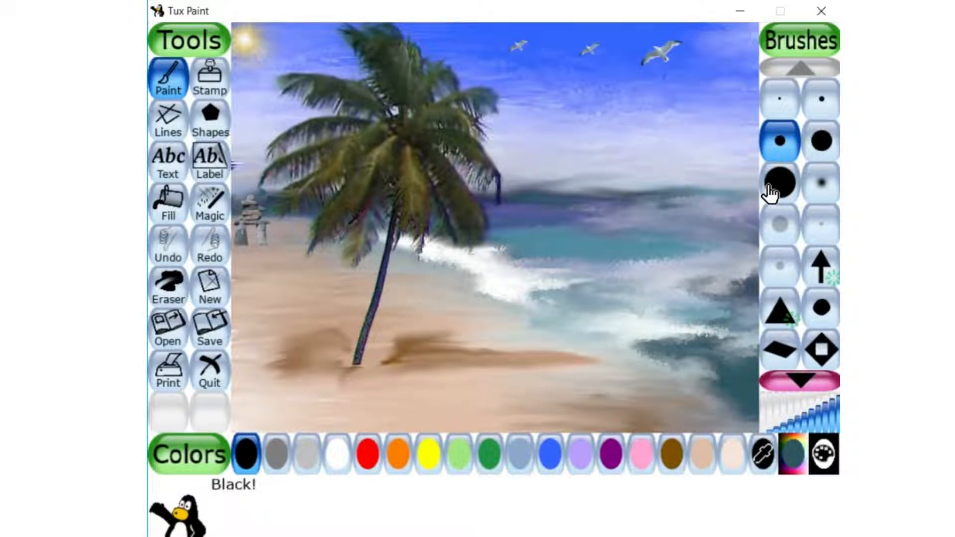
{"action": "left_click", "coordinate": [209, 254]}
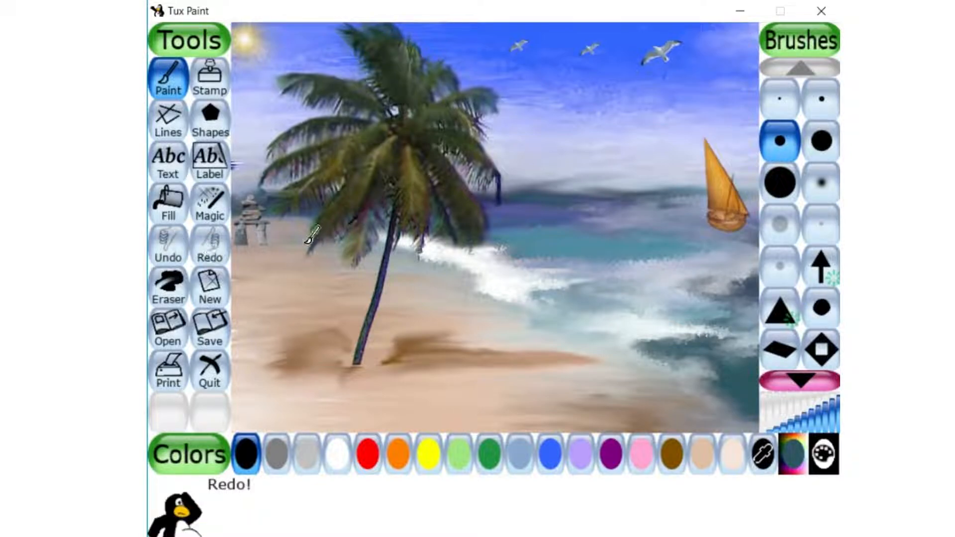
Step: Paint a narrow black reflection on the water beneath the sailboat with a smaller round brush, and smudge it into the waves
{"action": "left_click", "coordinate": [821, 99]}
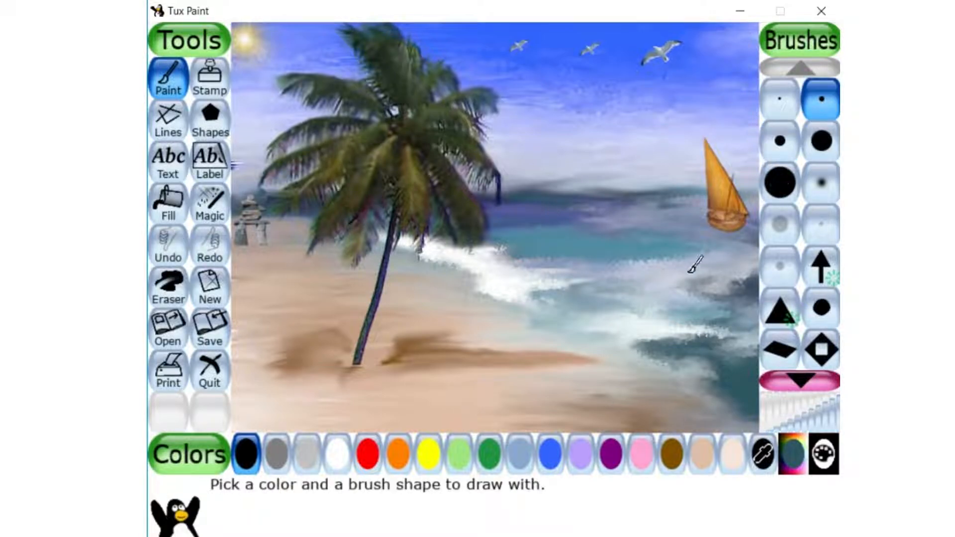
{"action": "left_click_drag", "start_coordinate": [723, 233], "coordinate": [741, 279]}
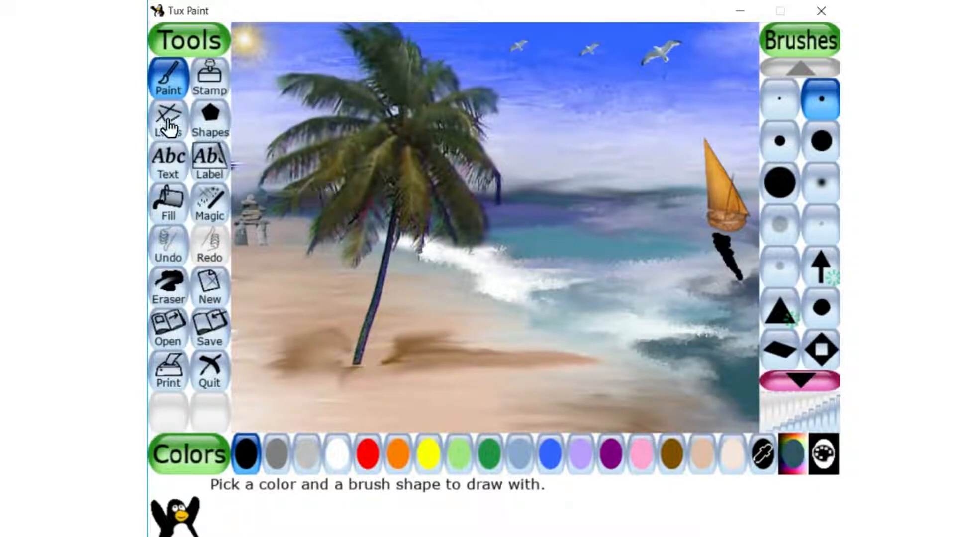
{"action": "left_click", "coordinate": [210, 200]}
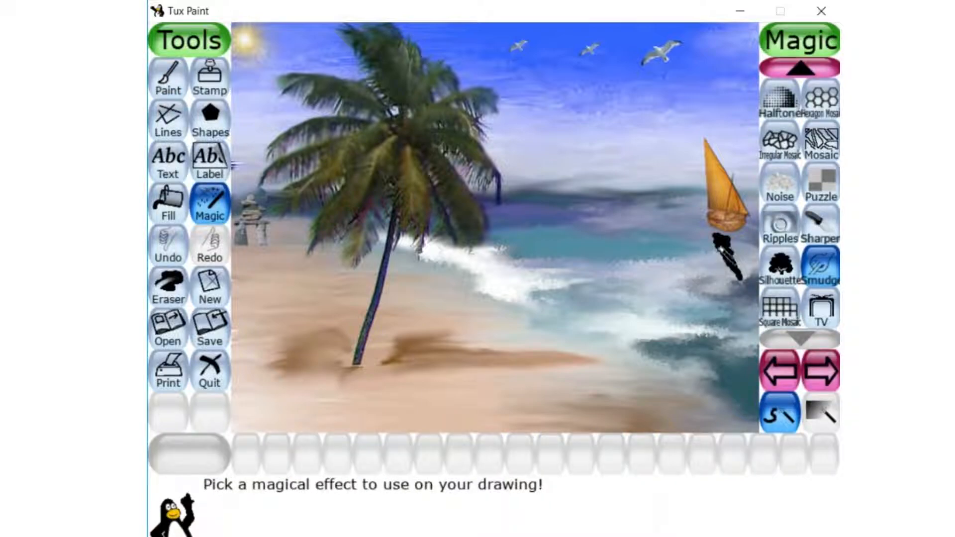
{"action": "left_click_drag", "start_coordinate": [719, 240], "coordinate": [734, 277]}
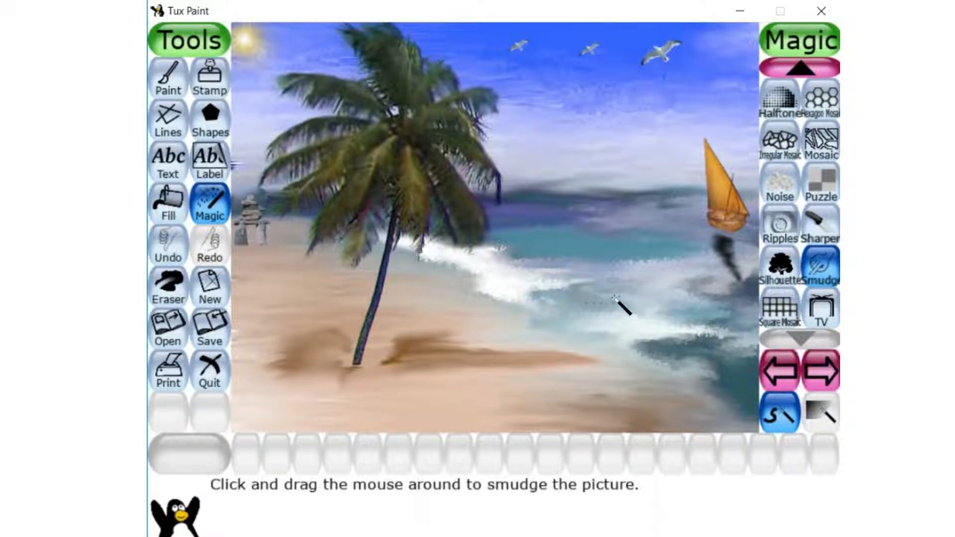
{"action": "mouse_move", "coordinate": [697, 245]}
{"action": "left_mouse_down"}
{"action": "mouse_move", "coordinate": [733, 273]}
{"action": "mouse_move", "coordinate": [731, 262]}
{"action": "left_mouse_up"}
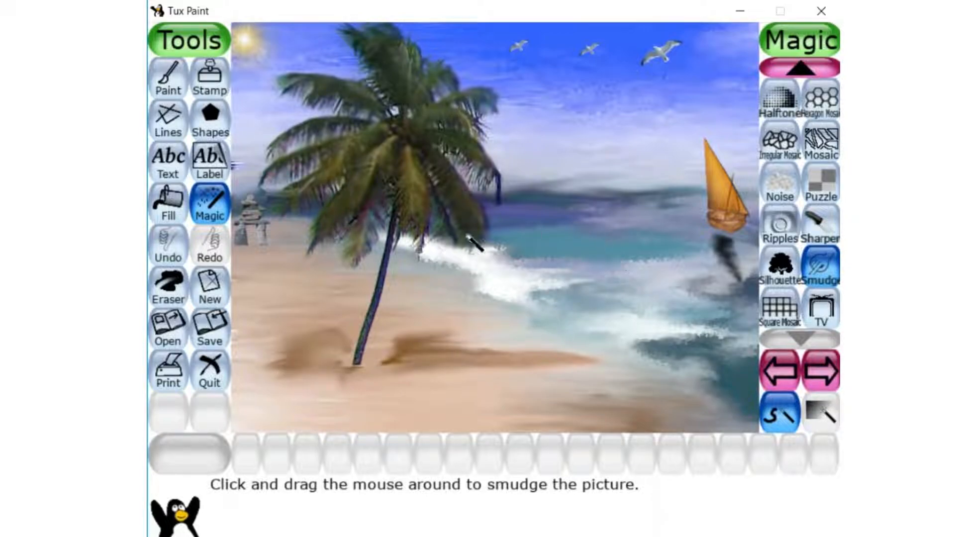
Step: Soften the sailboat's hull with the Blur effect
{"action": "left_click", "coordinate": [800, 67]}
{"action": "left_click", "coordinate": [800, 67]}
{"action": "left_click", "coordinate": [800, 70]}
{"action": "left_click", "coordinate": [800, 70]}
{"action": "left_click", "coordinate": [800, 70]}
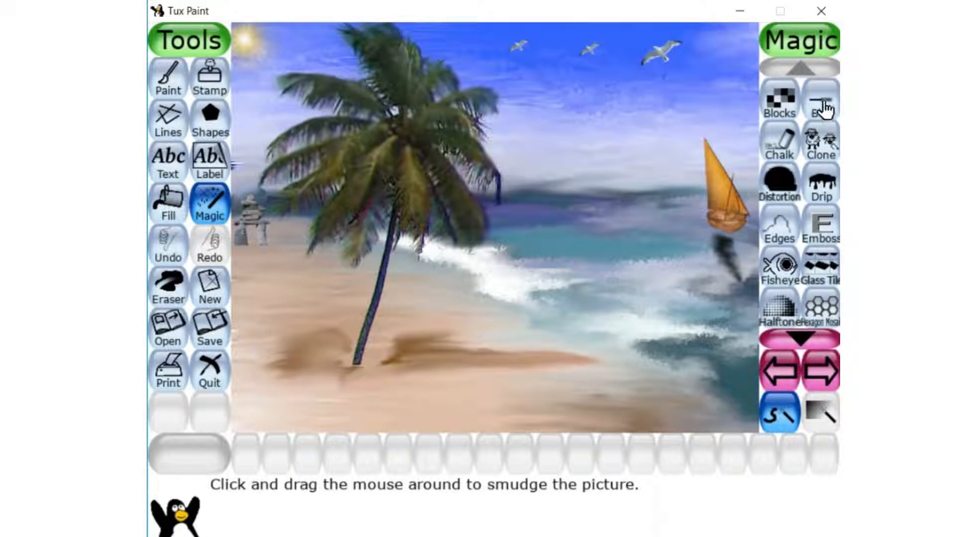
{"action": "left_click", "coordinate": [821, 100]}
{"action": "left_click_drag", "start_coordinate": [733, 225], "coordinate": [735, 204]}
{"action": "mouse_move", "coordinate": [714, 158]}
{"action": "left_mouse_down"}
{"action": "mouse_move", "coordinate": [716, 218]}
{"action": "mouse_move", "coordinate": [737, 222]}
{"action": "left_mouse_up"}
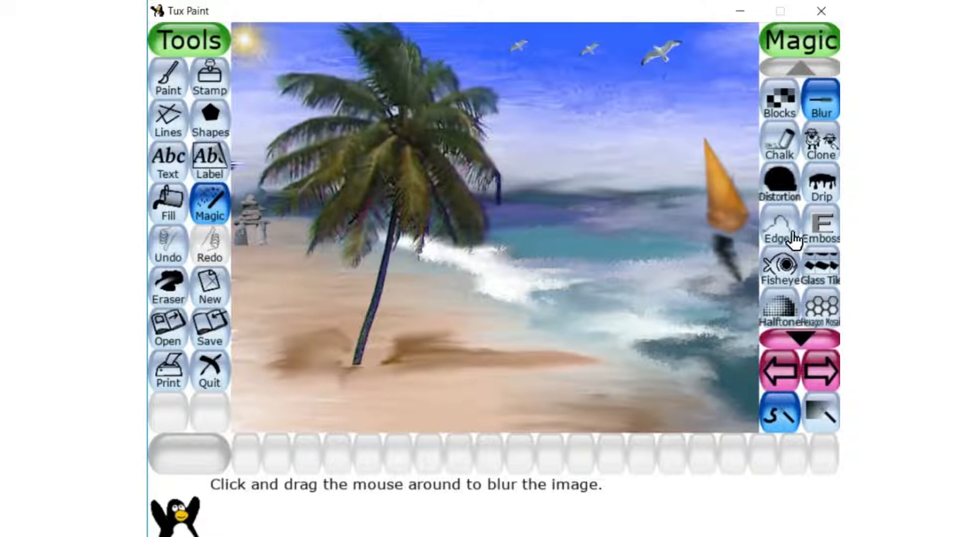
{"action": "key", "text": "ctrl+z"}
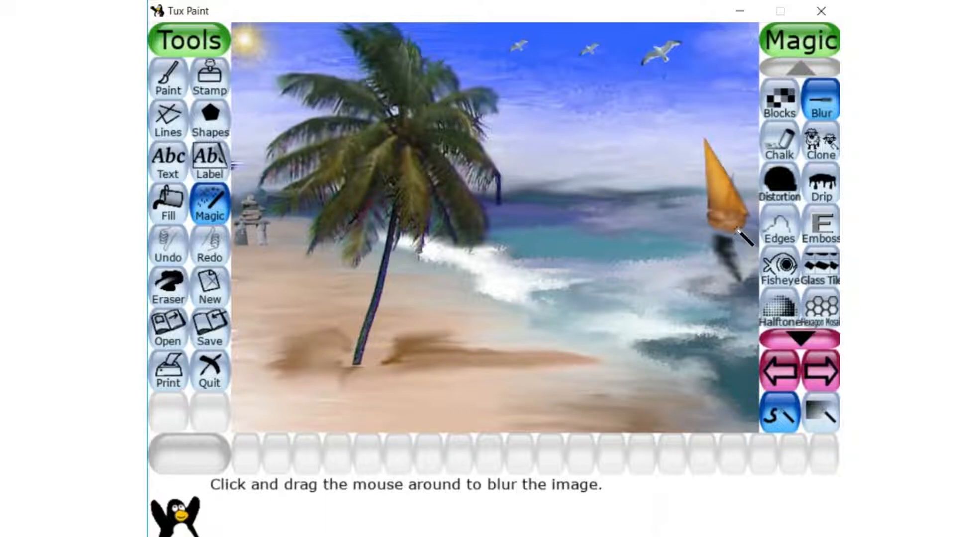
{"action": "key", "text": "ctrl+z"}
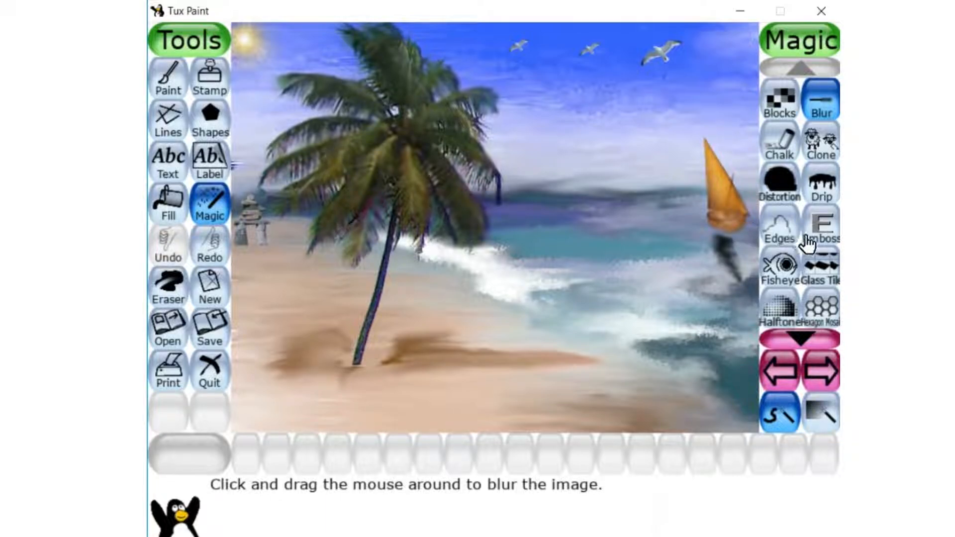
Step: Blur a small spot on the sailboat's sail and save the picture
{"action": "left_click", "coordinate": [719, 185]}
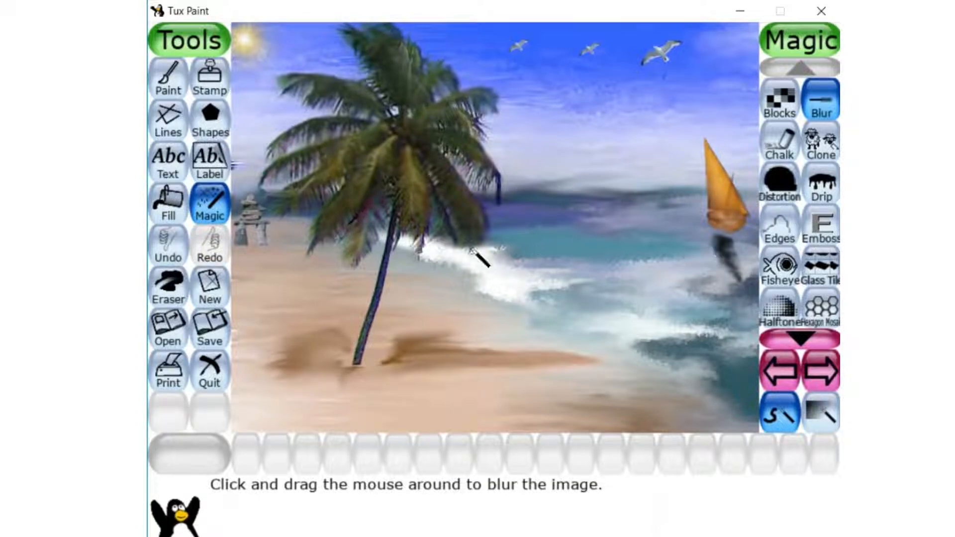
{"action": "left_click", "coordinate": [205, 332]}
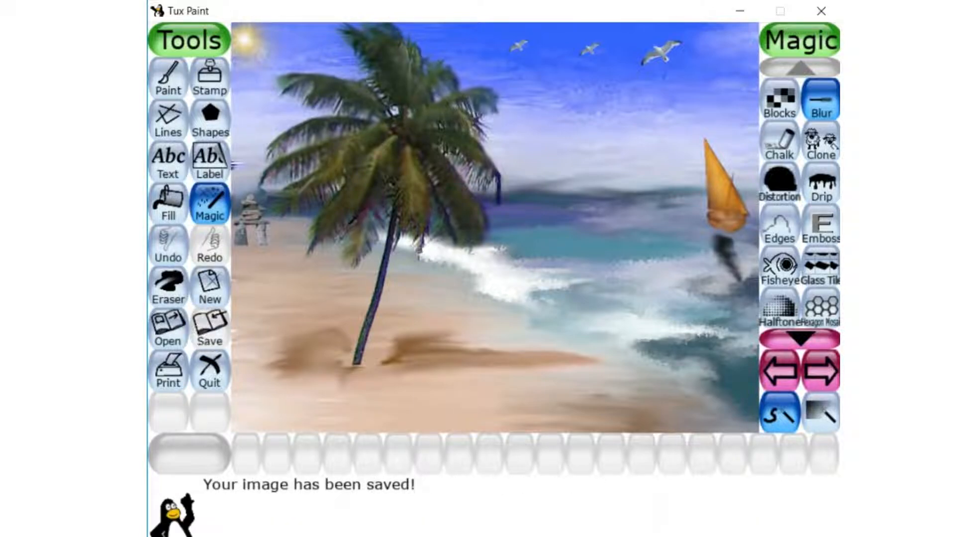